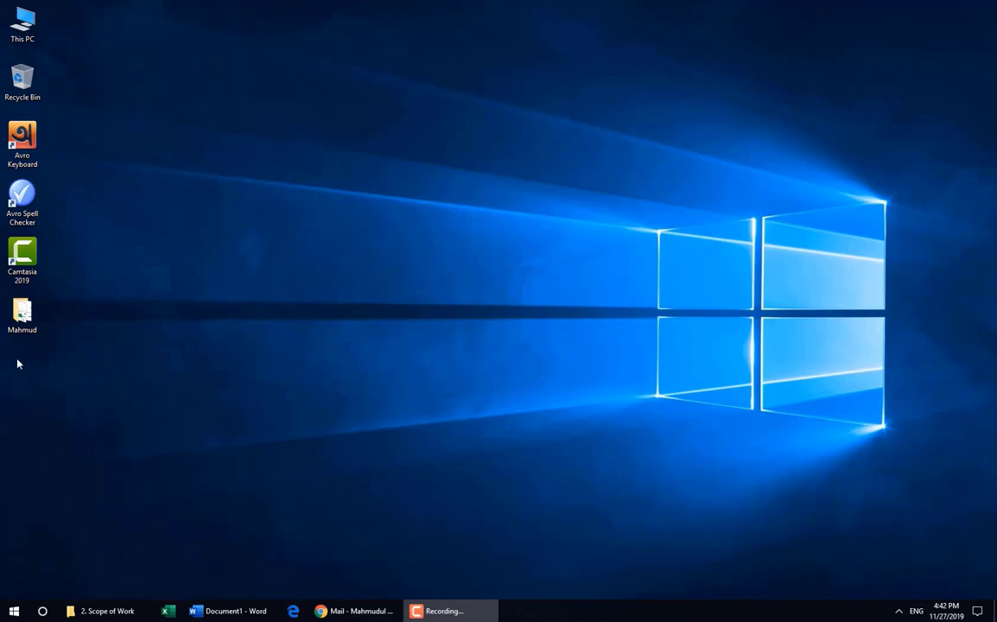
Create a desktop Excel workbook named 'Organogram - Human Resources Department' and open it
{"action": "right_click", "coordinate": [18, 363]}
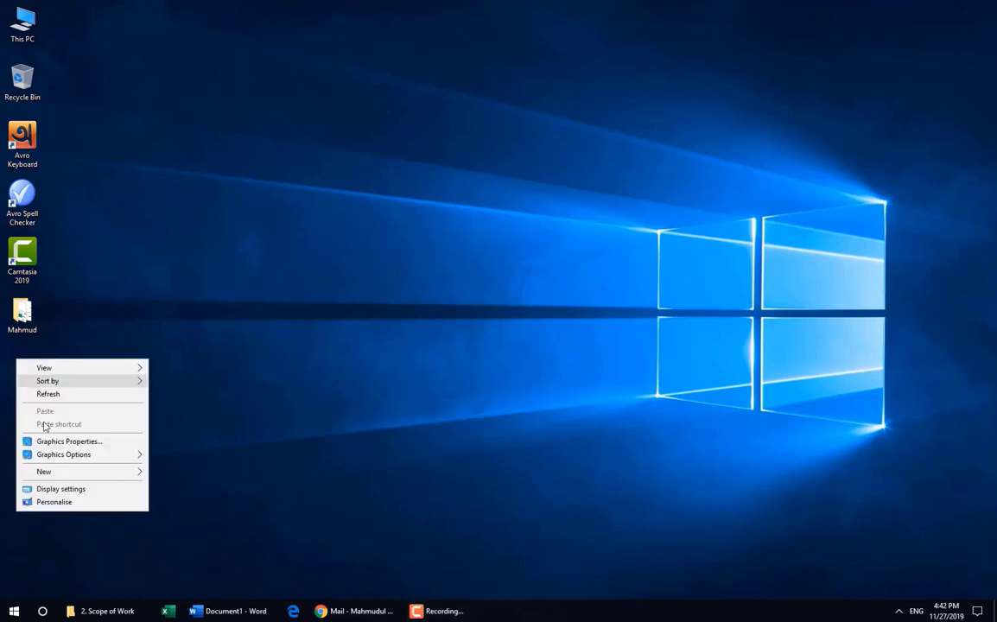
{"action": "mouse_move", "coordinate": [61, 471]}
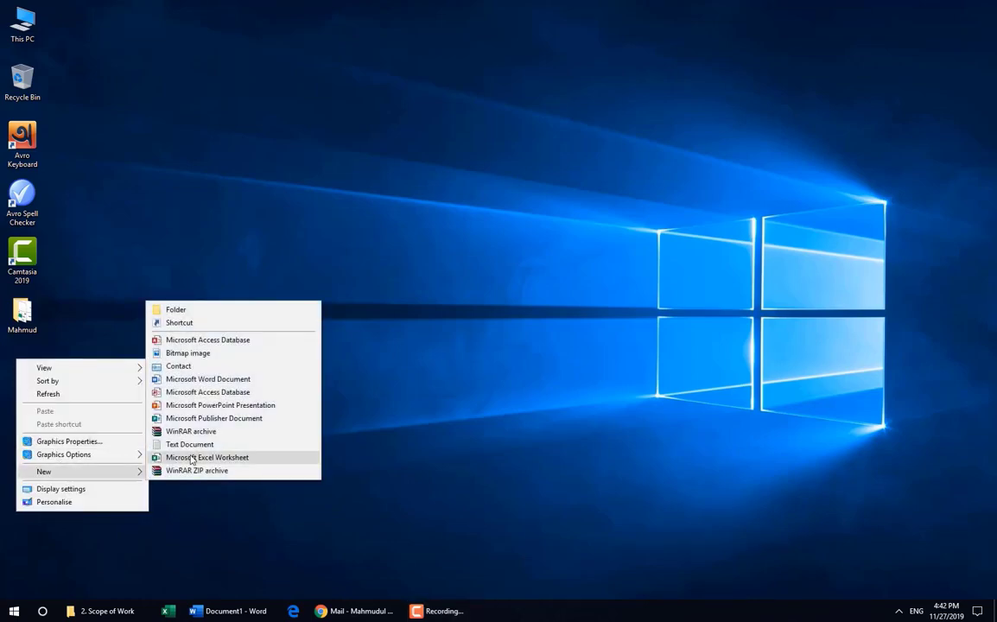
{"action": "left_click", "coordinate": [192, 459]}
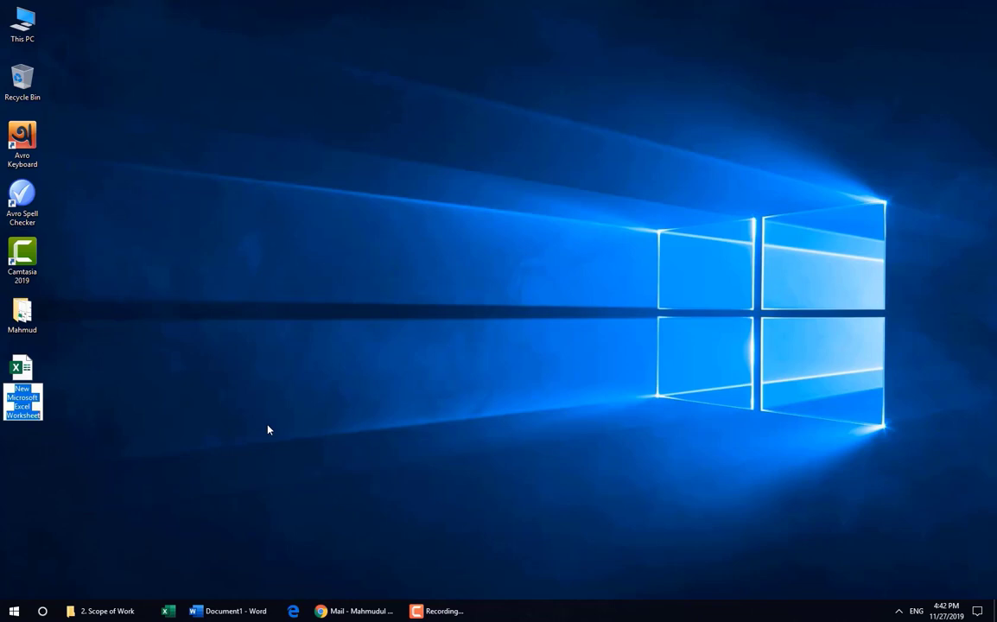
{"action": "type", "text": "drgan"}
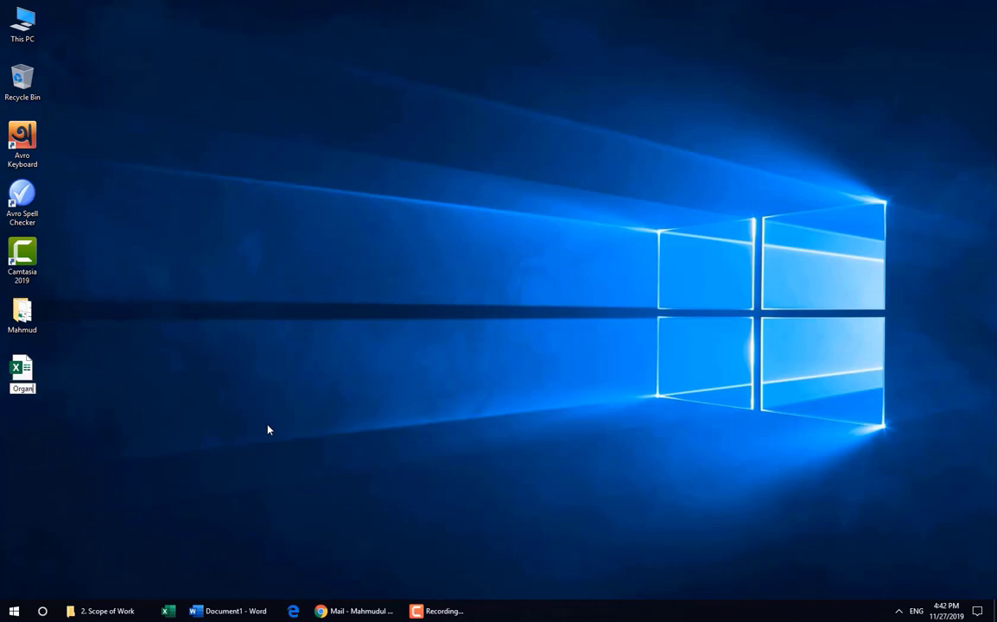
{"action": "type", "text": "ogram -"}
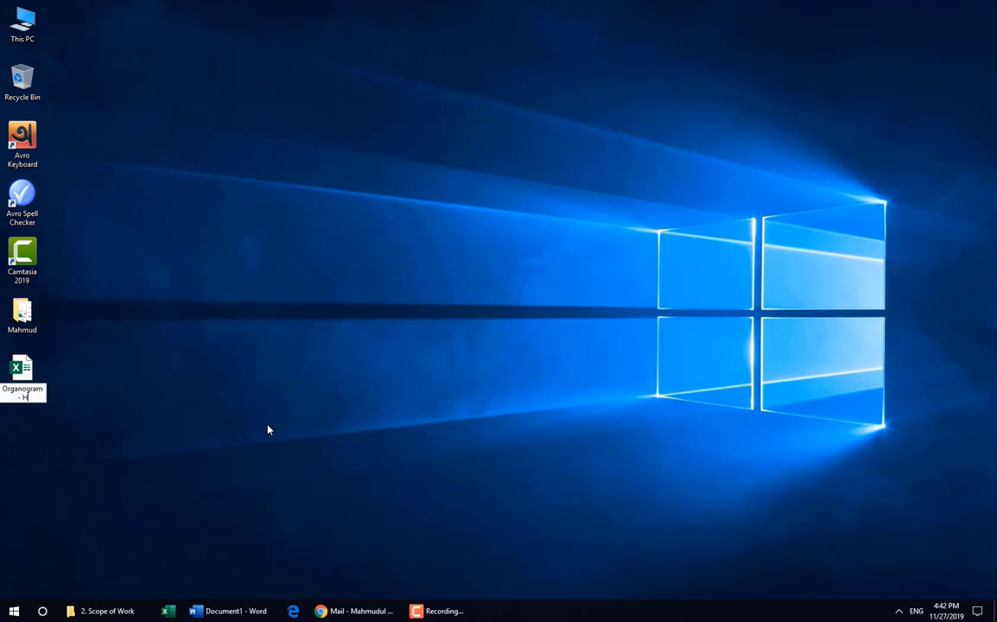
{"action": "type", "text": " Human Reso"}
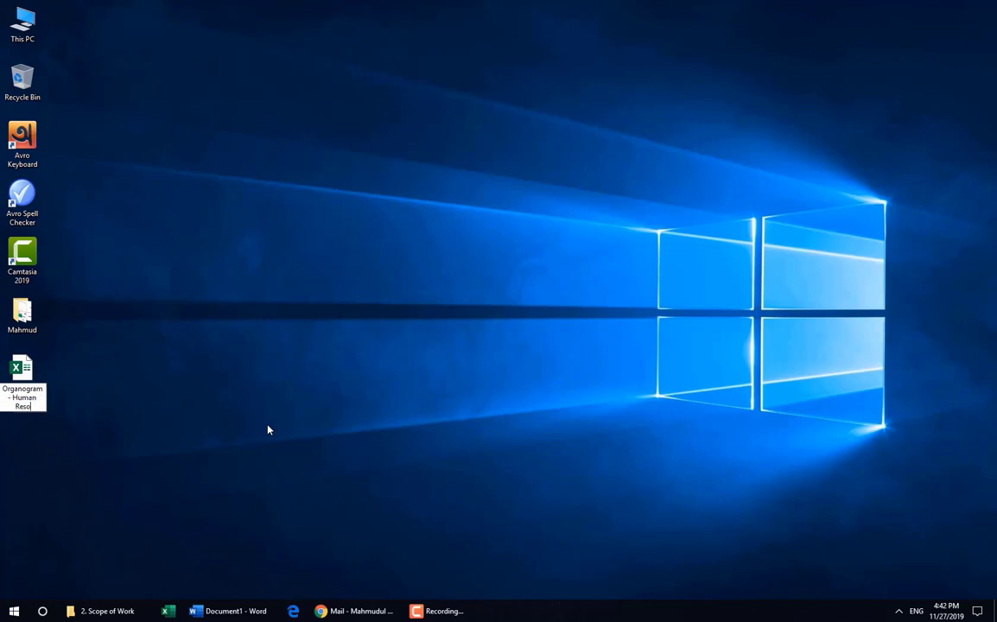
{"action": "type", "text": "urces Department"}
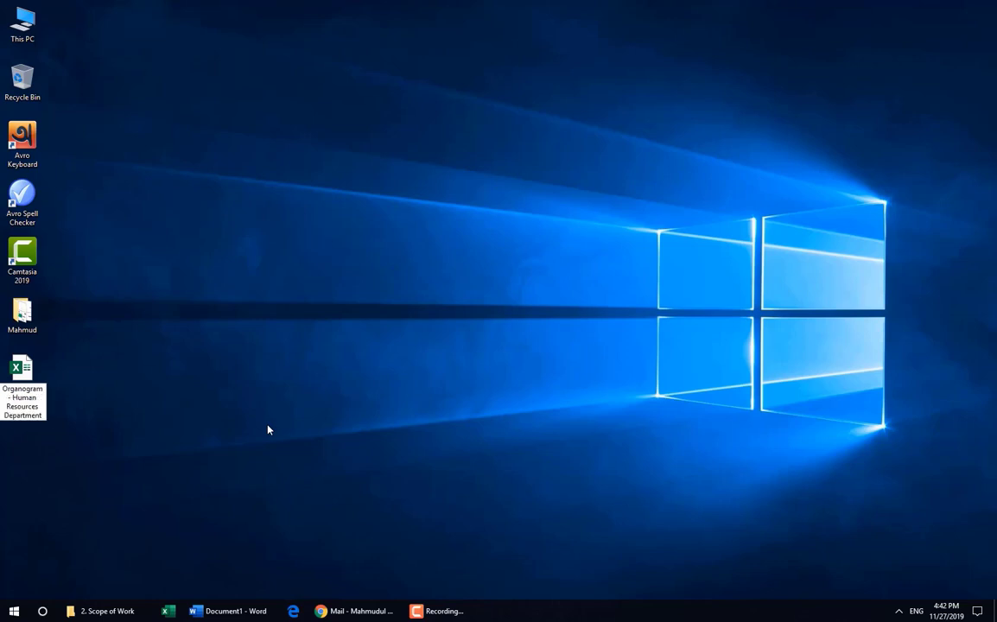
{"action": "key", "text": "Return"}
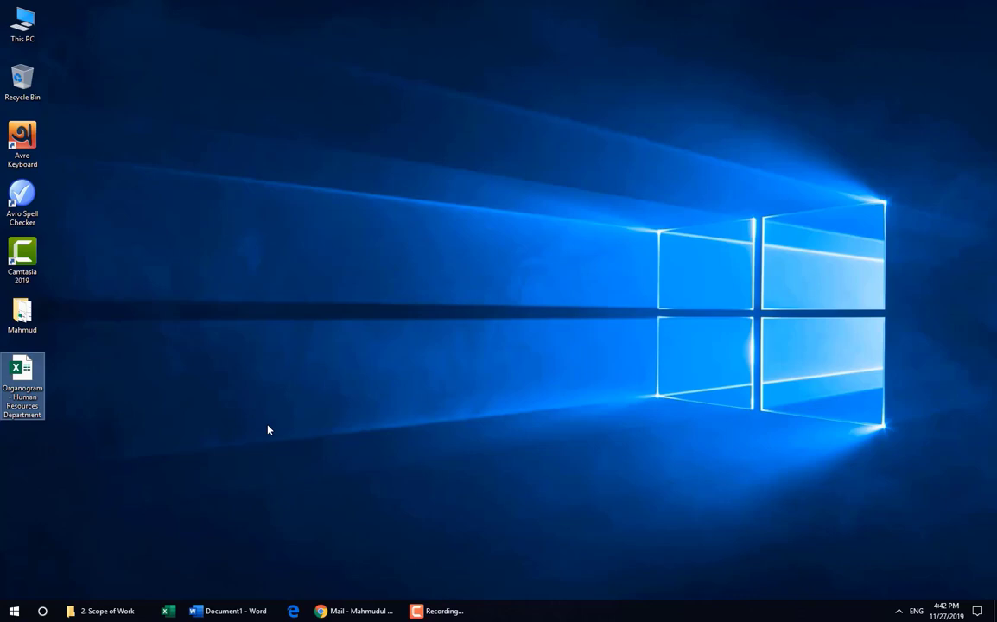
{"action": "key", "text": "Return"}
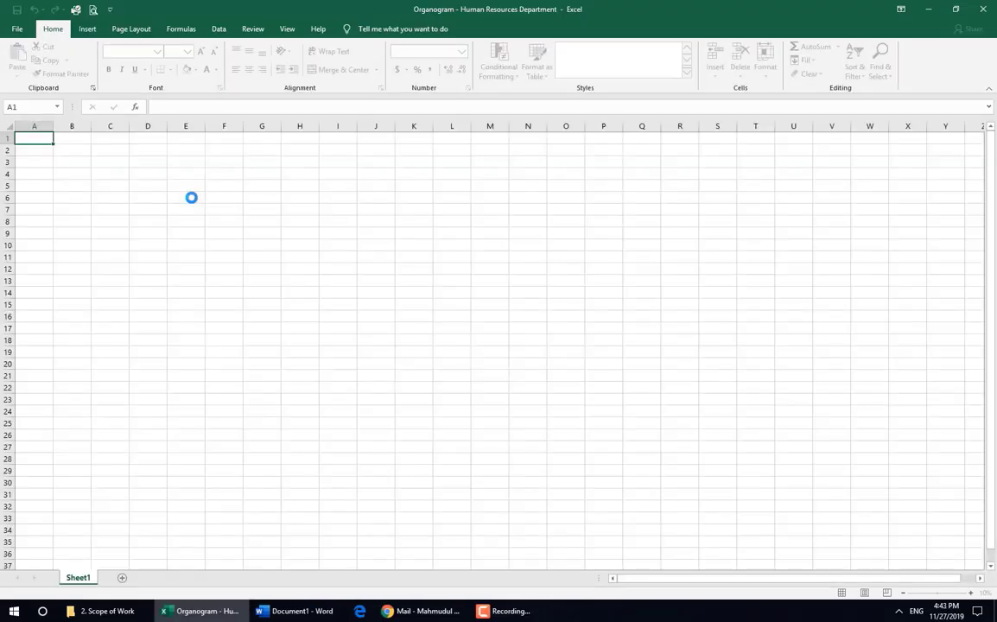
Set every column of Sheet1 to width 2.71 (24 pixels), then deselect the sheet
{"action": "left_click", "coordinate": [6, 127]}
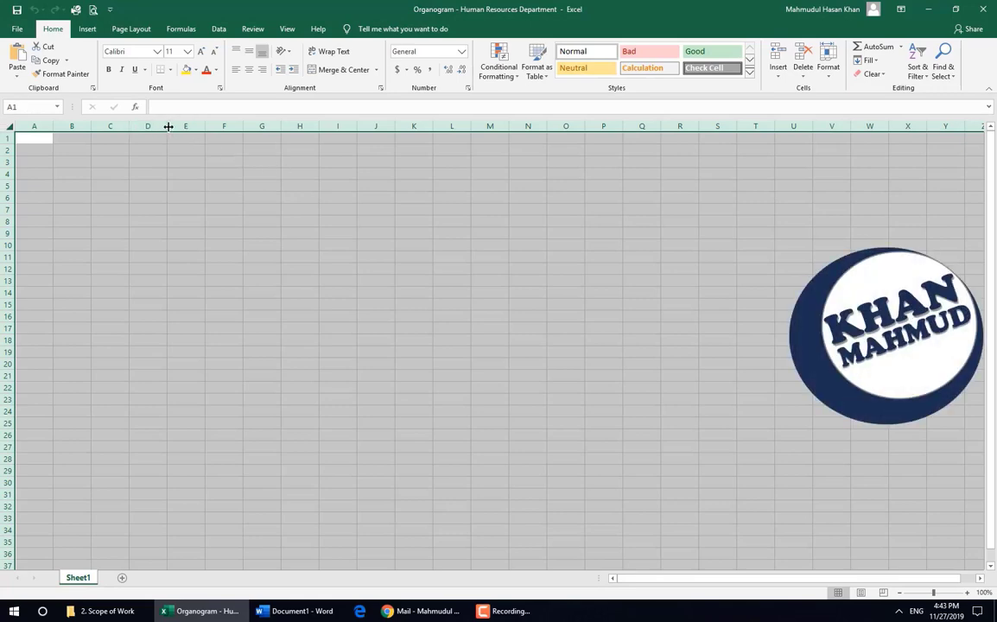
{"action": "left_click_drag", "start_coordinate": [168, 127], "coordinate": [145, 129]}
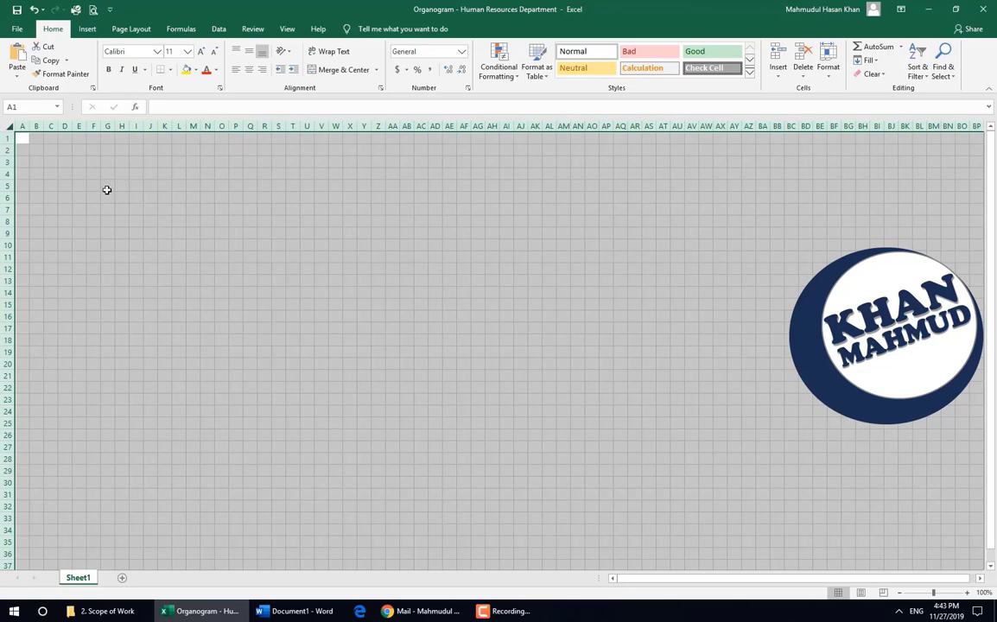
{"action": "left_click", "coordinate": [165, 196]}
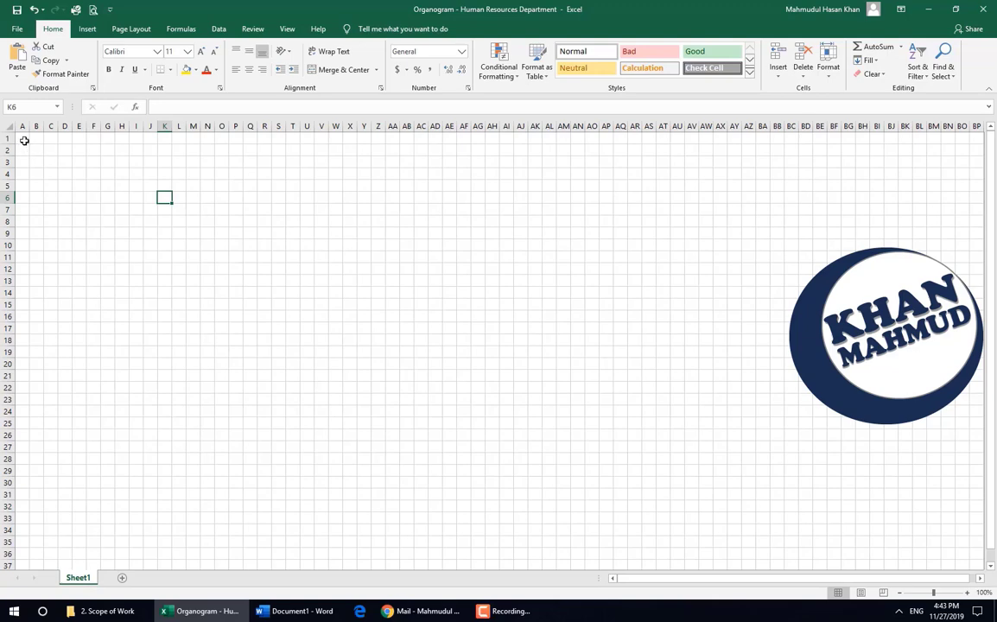
Put an outside border around the block A1:AN26
{"action": "left_click_drag", "start_coordinate": [22, 137], "coordinate": [577, 429]}
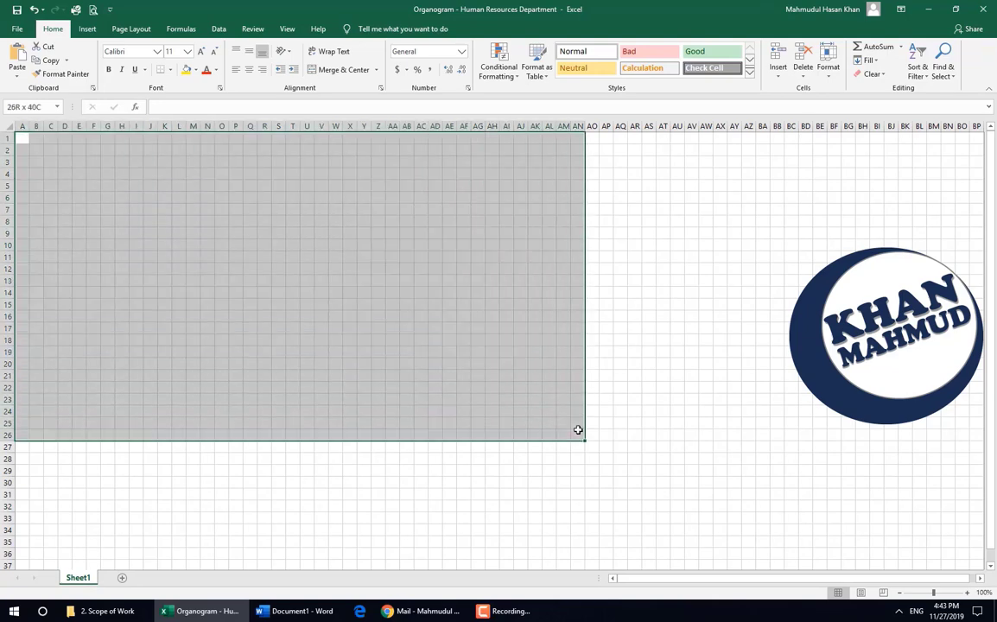
{"action": "left_click", "coordinate": [171, 70]}
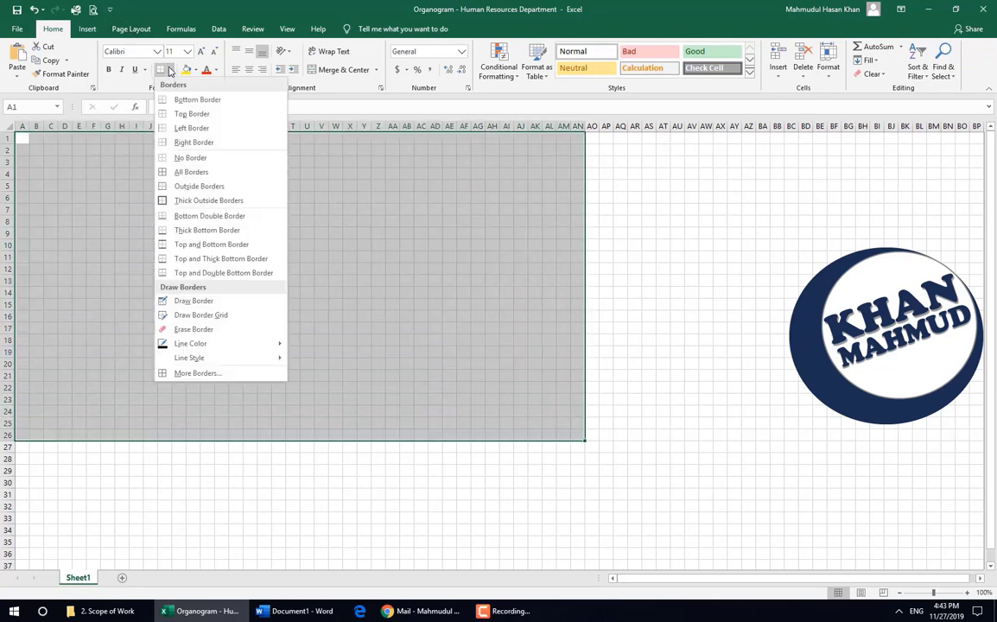
{"action": "left_click", "coordinate": [182, 190]}
Merge and centre A2:AN2 into one title cell
{"action": "left_click_drag", "start_coordinate": [23, 137], "coordinate": [577, 170]}
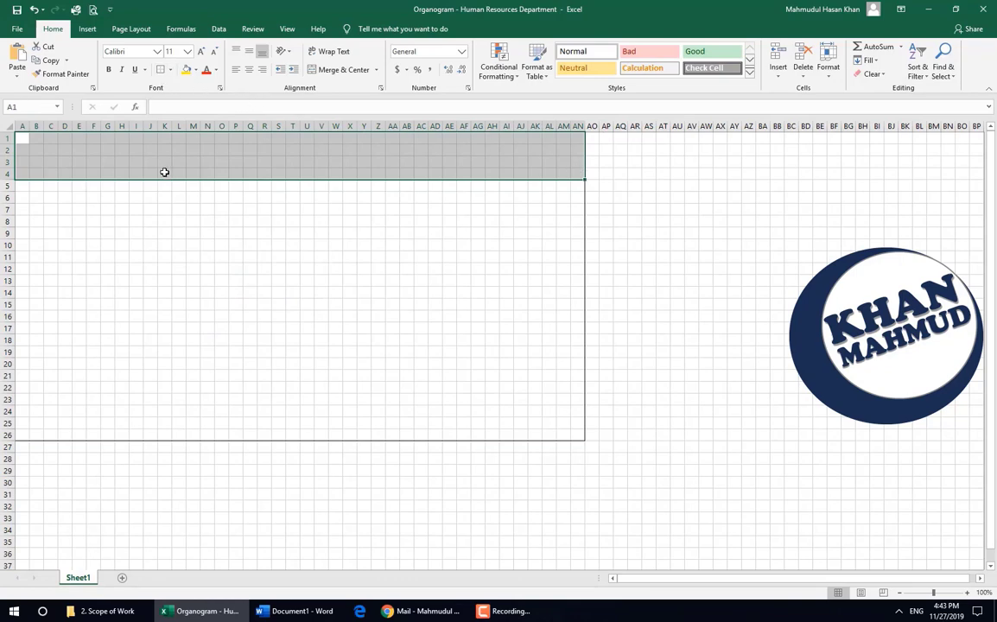
{"action": "left_click_drag", "start_coordinate": [26, 149], "coordinate": [577, 148]}
{"action": "left_click", "coordinate": [341, 69]}
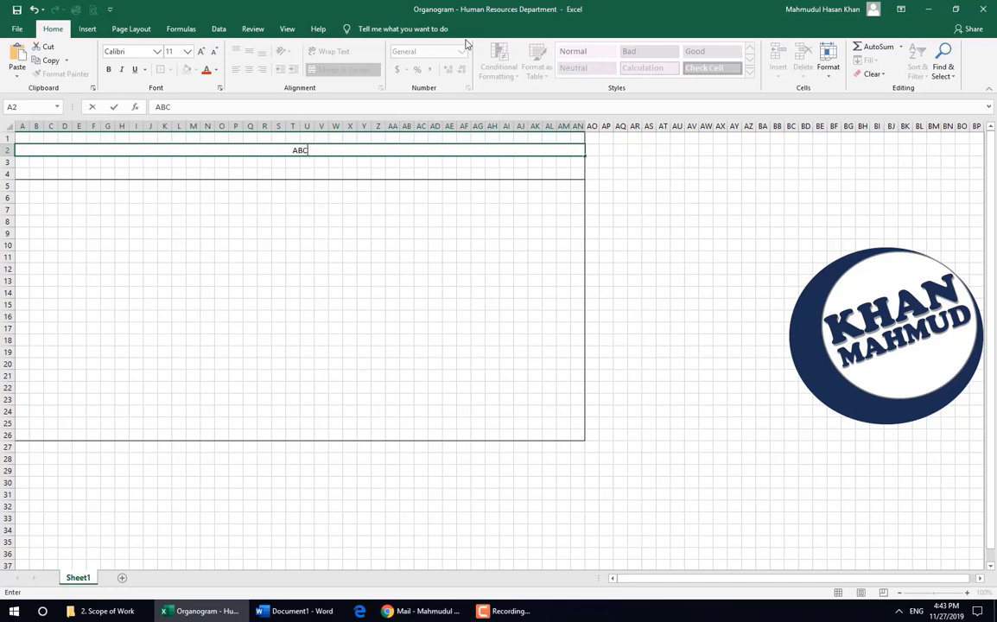
Type 'ABC Limited' into the merged title cell A2
{"action": "type", "text": "ABC Limited"}
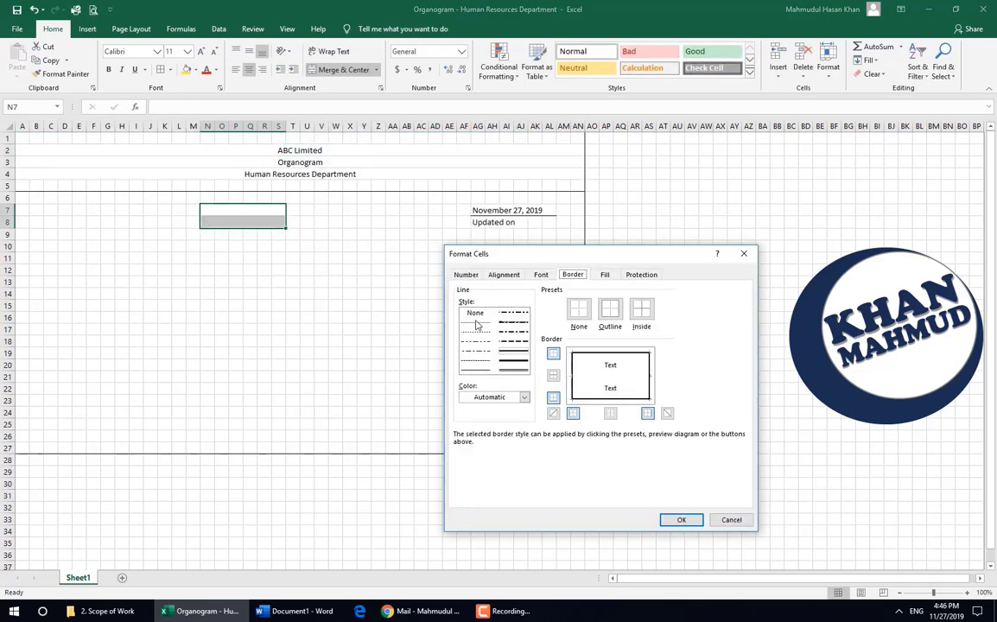
Give the N7:S8 box a thin inside horizontal border, then select its top cell
{"action": "left_click", "coordinate": [475, 323]}
{"action": "left_click", "coordinate": [553, 375]}
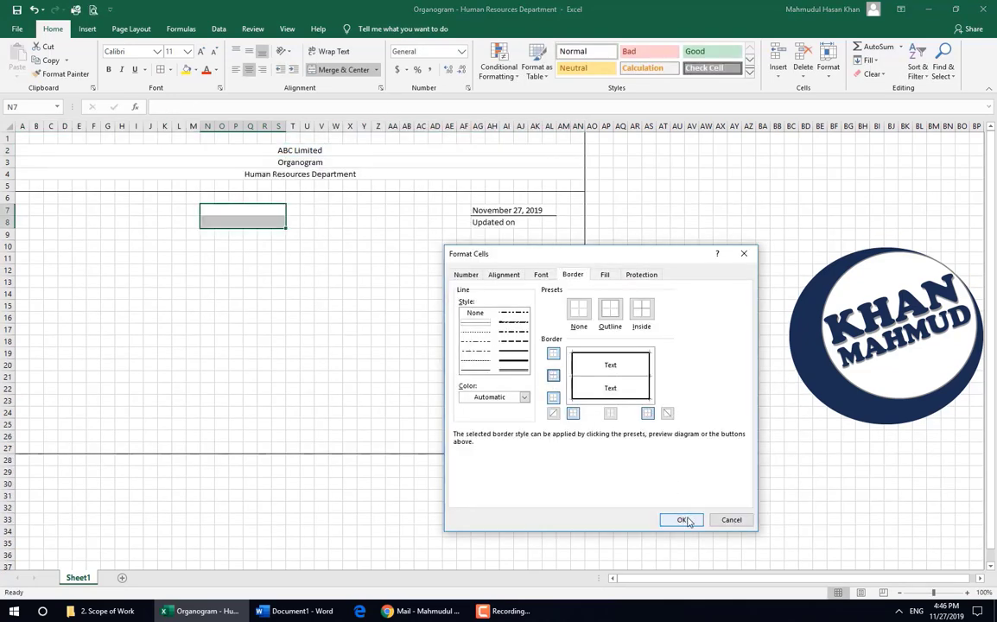
{"action": "left_click", "coordinate": [682, 520]}
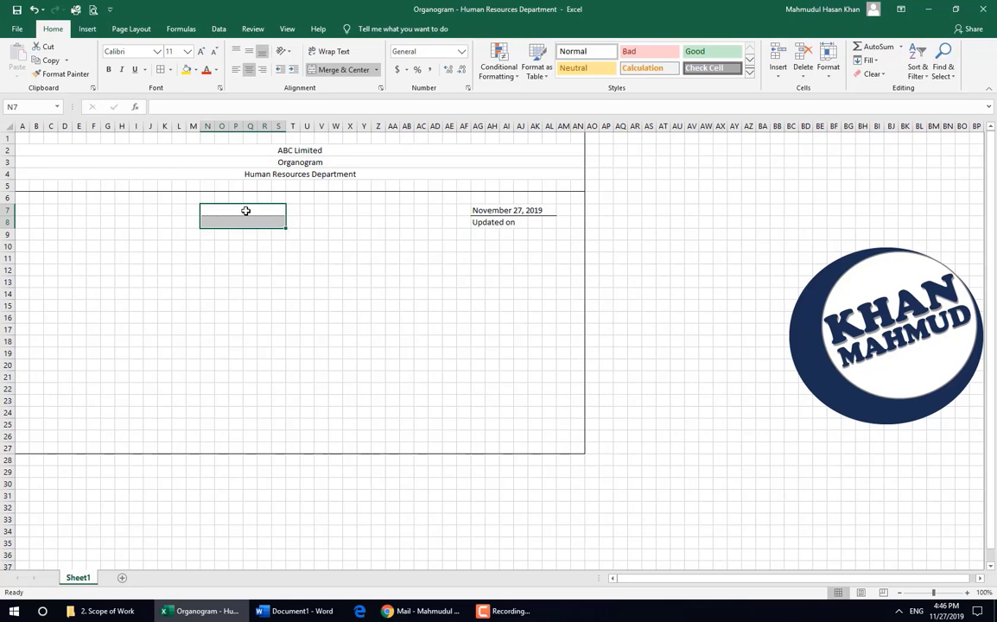
{"action": "left_click", "coordinate": [245, 210]}
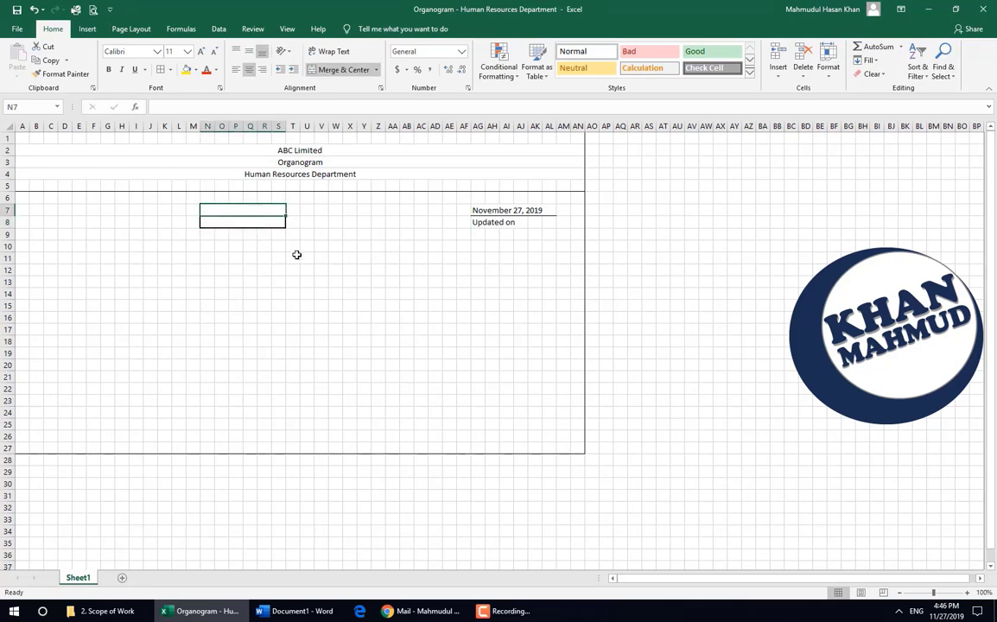
Enter 'Managing Director' in N7 and the holder's name in N8, then copy N7:S8
{"action": "type", "text": "Managing"}
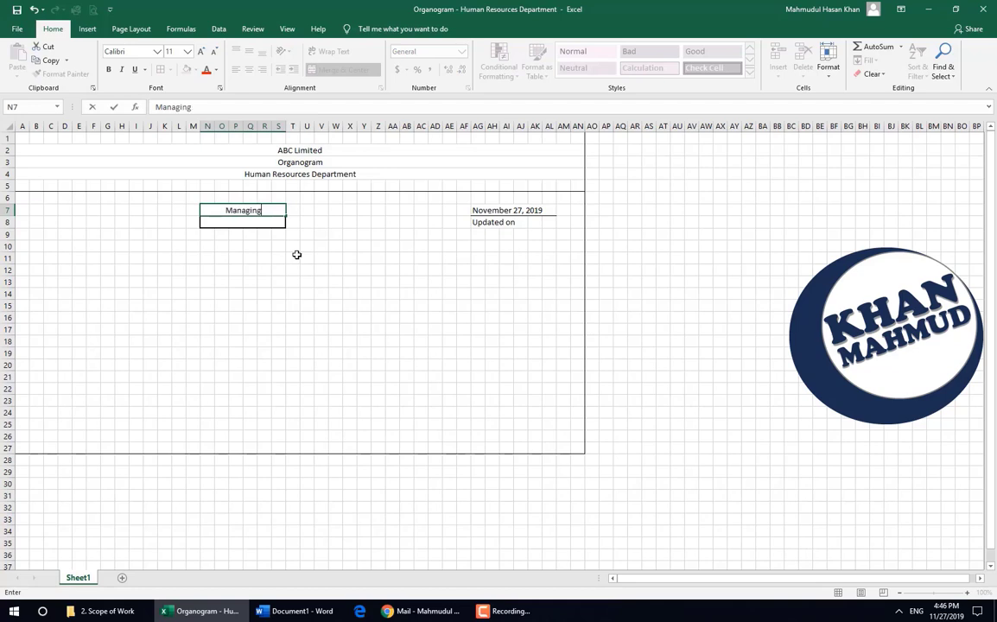
{"action": "type", "text": " Director"}
{"action": "key", "text": "Return"}
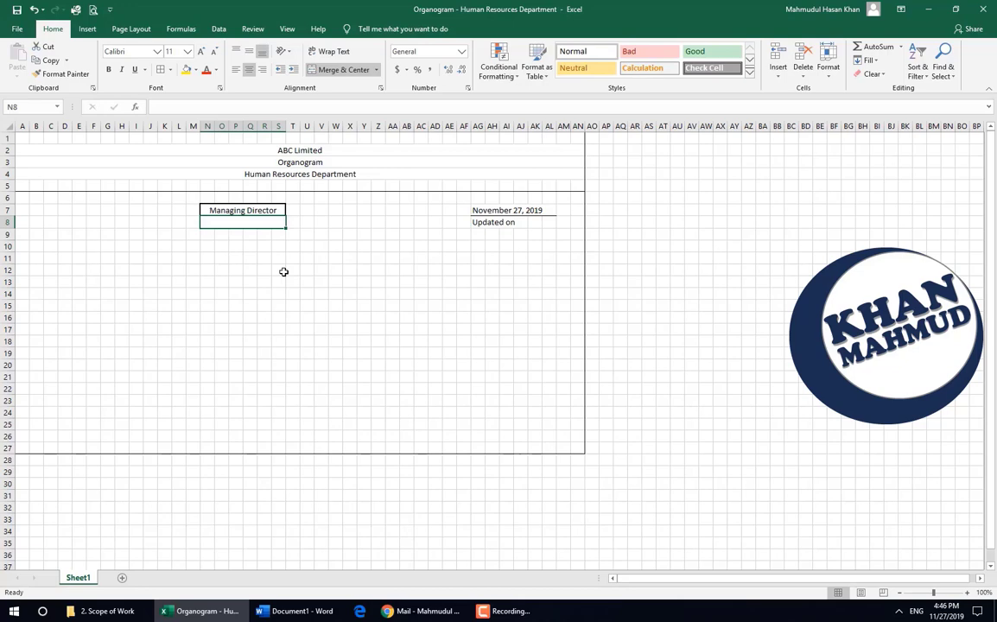
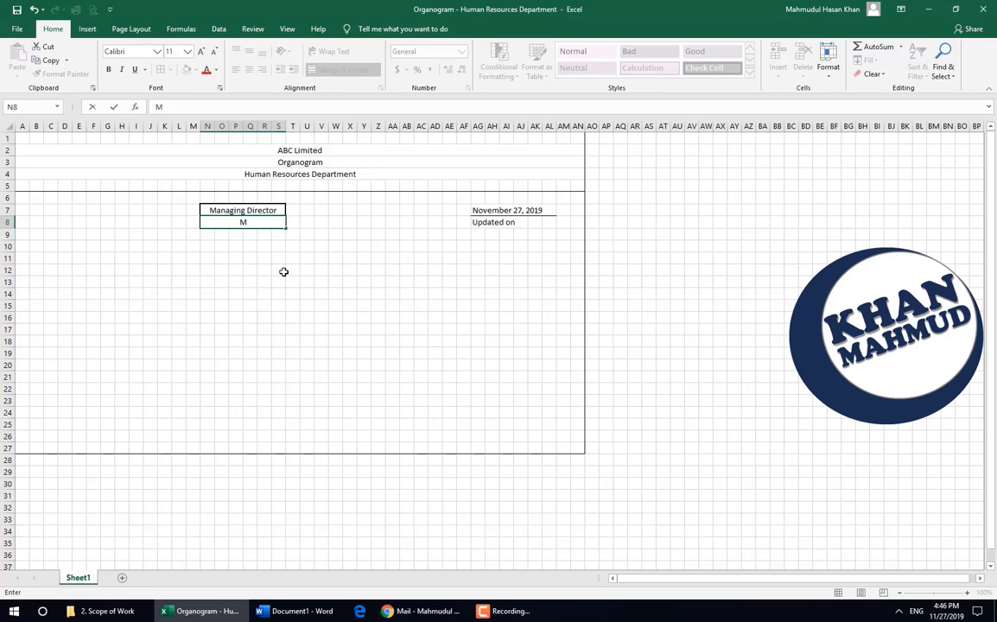
{"action": "left_click_drag", "start_coordinate": [268, 210], "coordinate": [257, 221]}
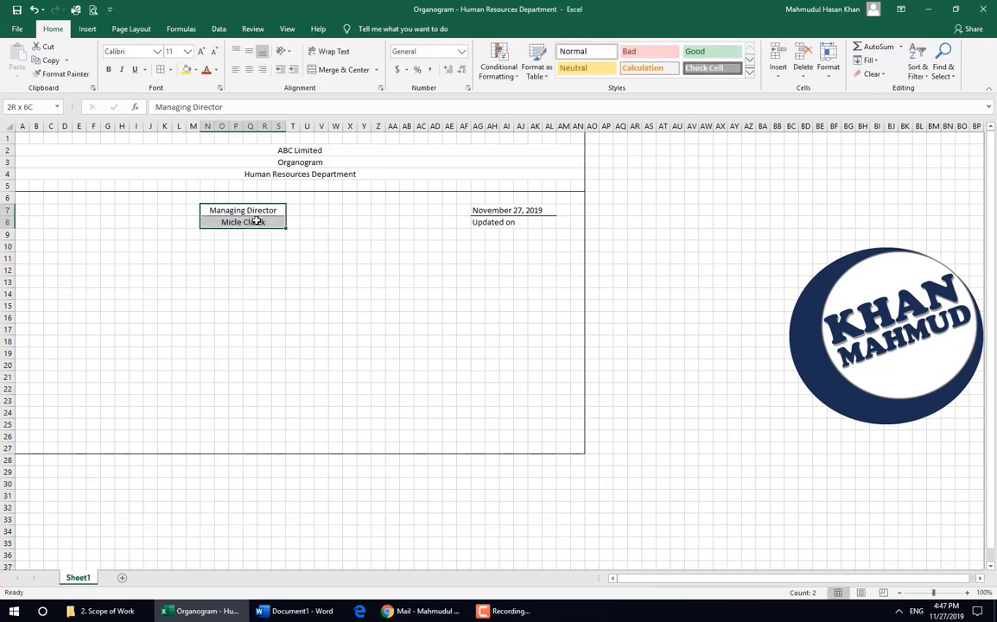
{"action": "key", "text": "ctrl+c"}
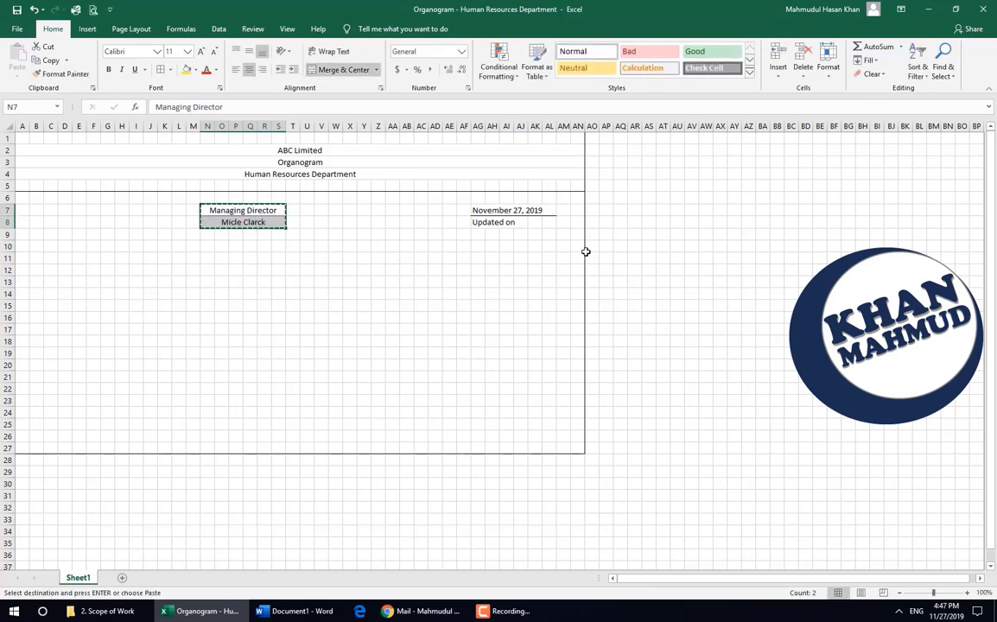
Paste the box at AT7 and clear its text, leaving an empty box
{"action": "left_click", "coordinate": [662, 210]}
{"action": "key", "text": "ctrl+v"}
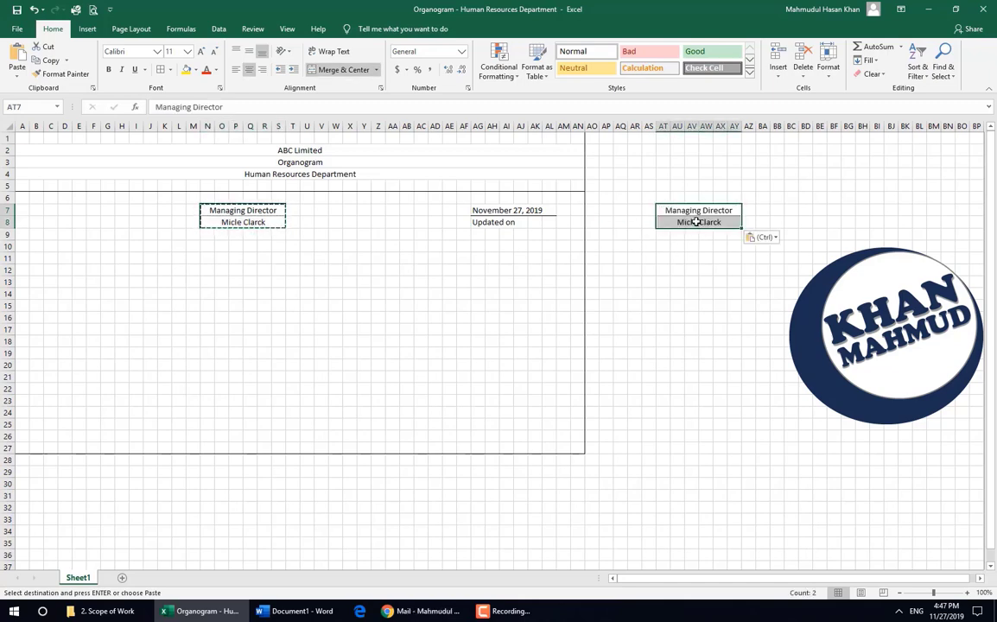
{"action": "mouse_move", "coordinate": [691, 213]}
{"action": "left_mouse_down"}
{"action": "mouse_move", "coordinate": [692, 223]}
{"action": "mouse_move", "coordinate": [696, 207]}
{"action": "mouse_move", "coordinate": [697, 222]}
{"action": "left_mouse_up"}
{"action": "key", "text": "Delete"}
{"action": "left_click", "coordinate": [690, 247]}
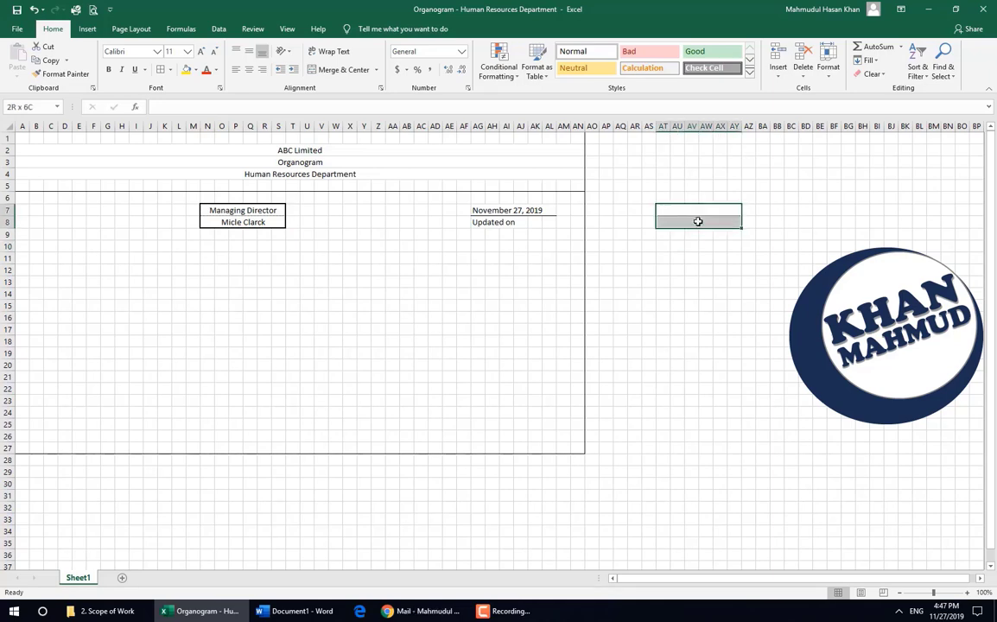
{"action": "left_click_drag", "start_coordinate": [698, 221], "coordinate": [696, 216]}
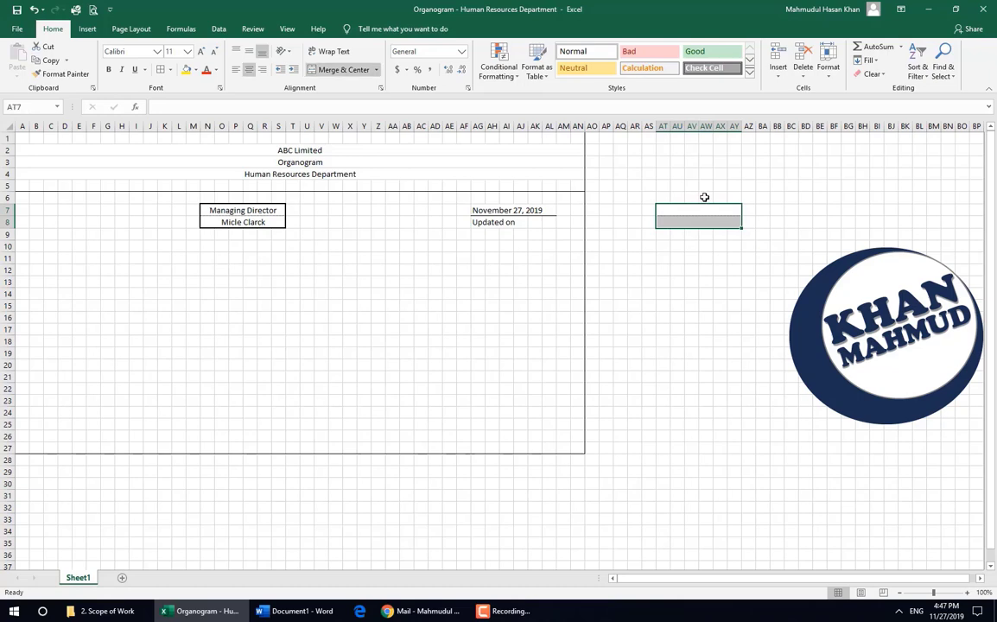
Add a left-border connector line in AW6 and select AT6:AY8
{"action": "left_click", "coordinate": [704, 197]}
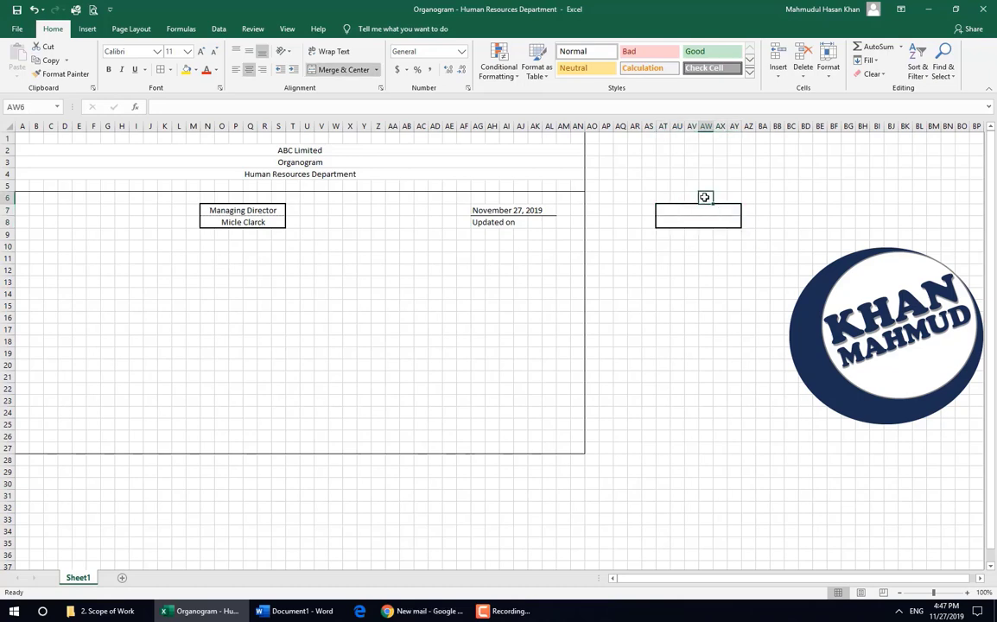
{"action": "left_click", "coordinate": [170, 70]}
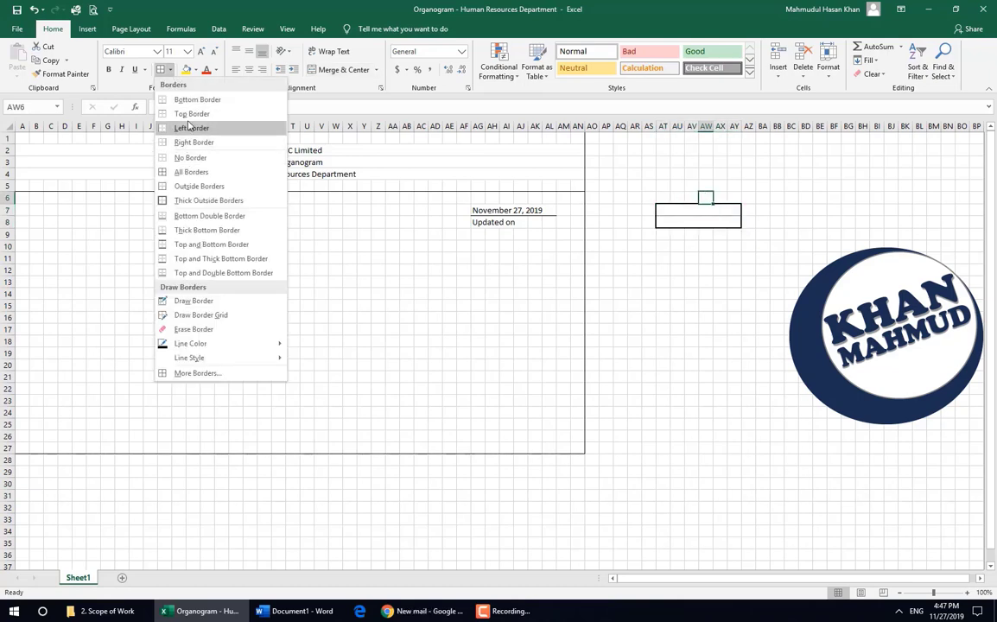
{"action": "left_click", "coordinate": [192, 128]}
{"action": "left_click", "coordinate": [691, 317]}
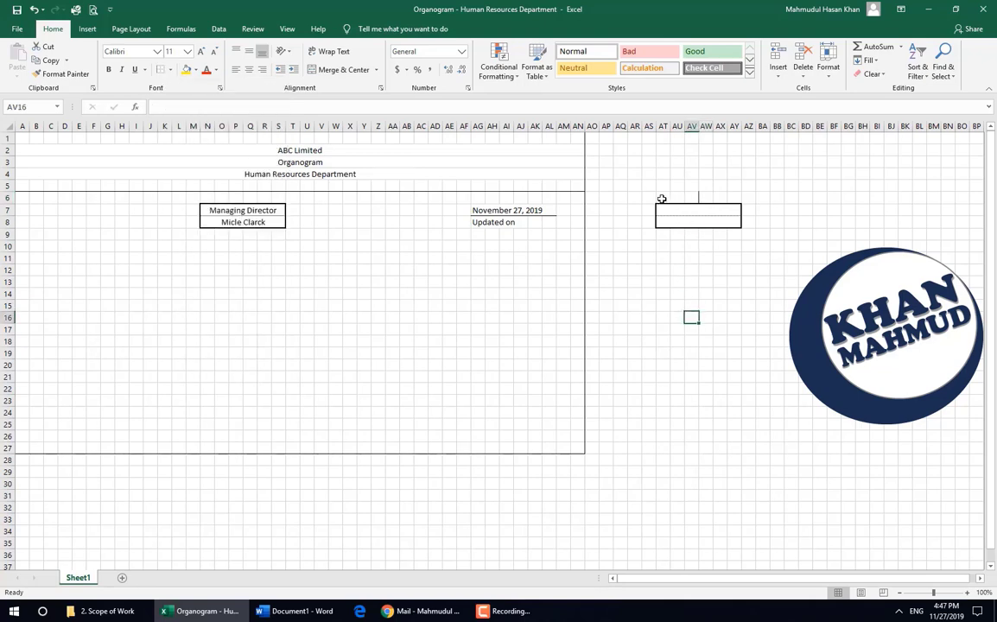
{"action": "left_click_drag", "start_coordinate": [661, 198], "coordinate": [727, 226]}
Paste the connected box at N9 and enter 'General Manager, HR' with the holder's name
{"action": "key", "text": "ctrl+c"}
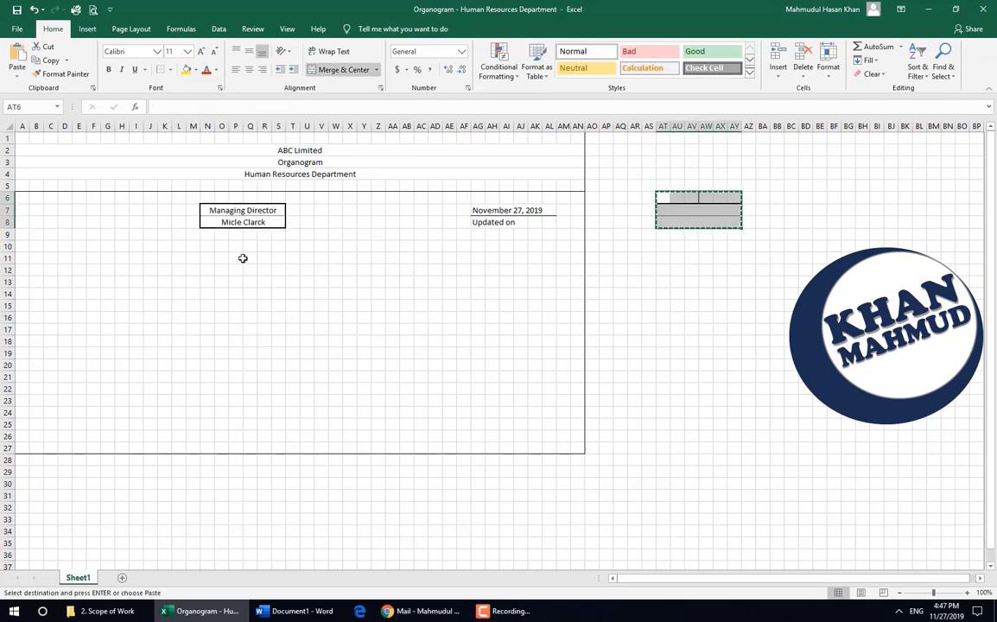
{"action": "left_click", "coordinate": [209, 235]}
{"action": "key", "text": "ctrl+v"}
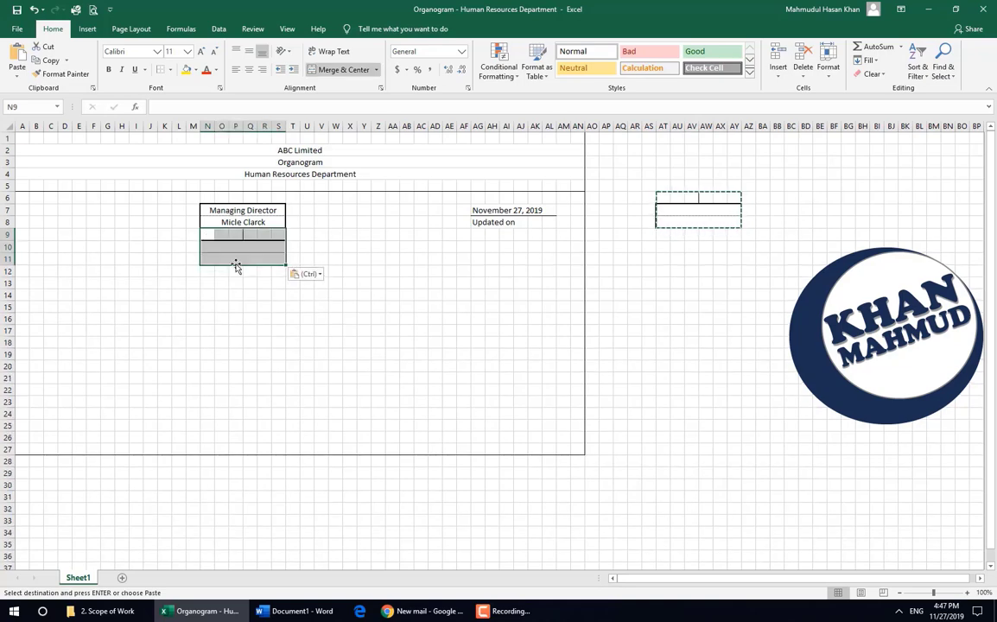
{"action": "left_click", "coordinate": [245, 251]}
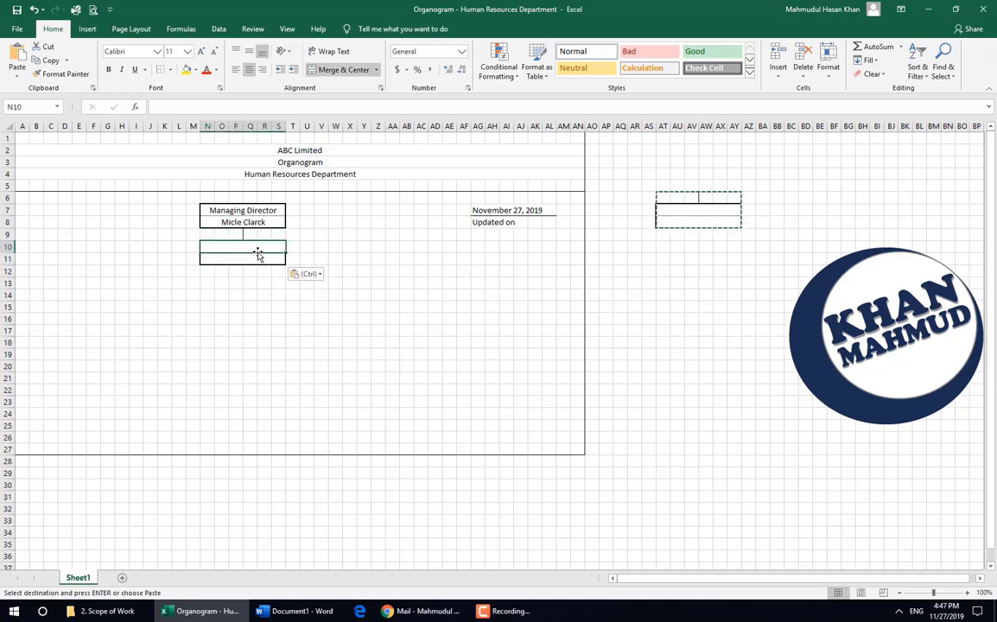
{"action": "type", "text": "General Manag"}
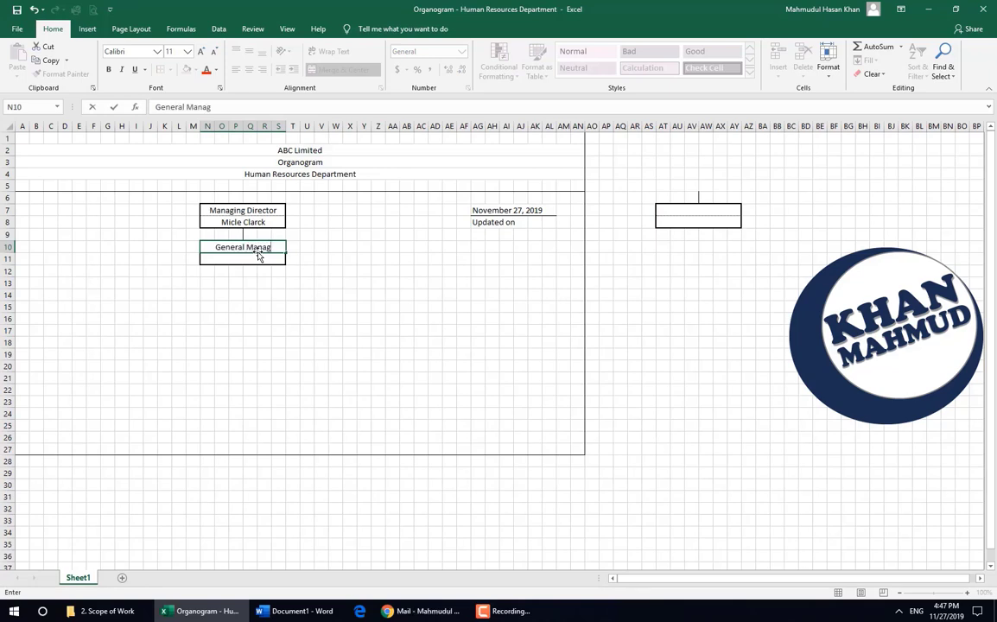
{"action": "type", "text": "er"}
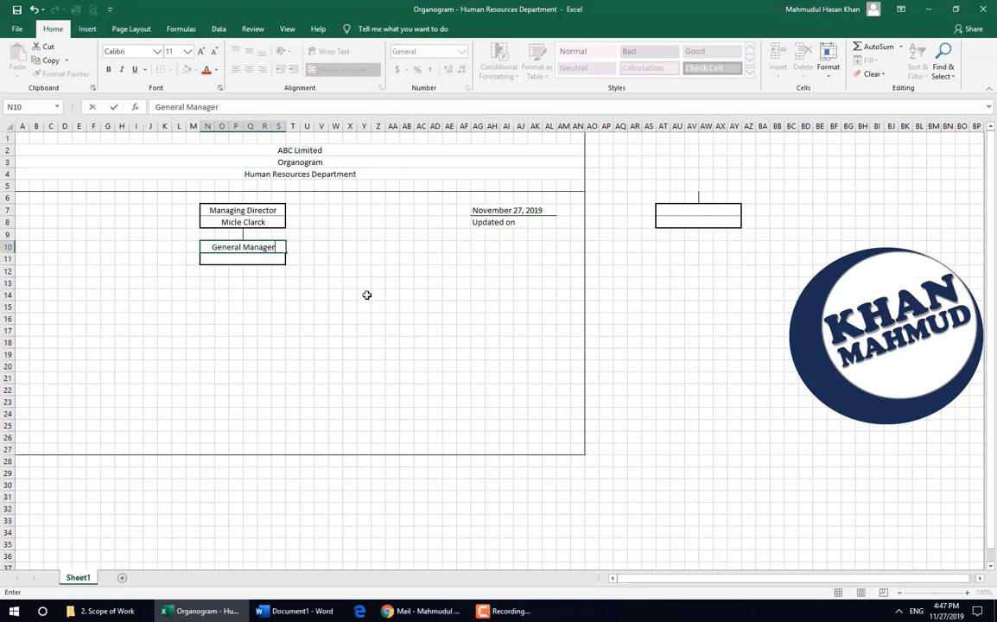
{"action": "type", "text": ", HR"}
{"action": "key", "text": "Return"}
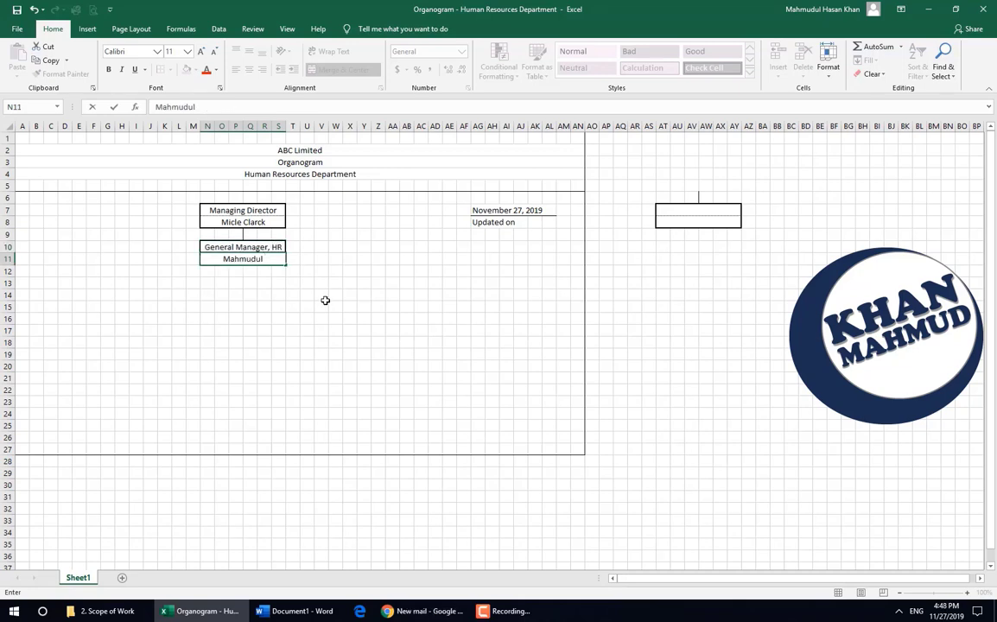
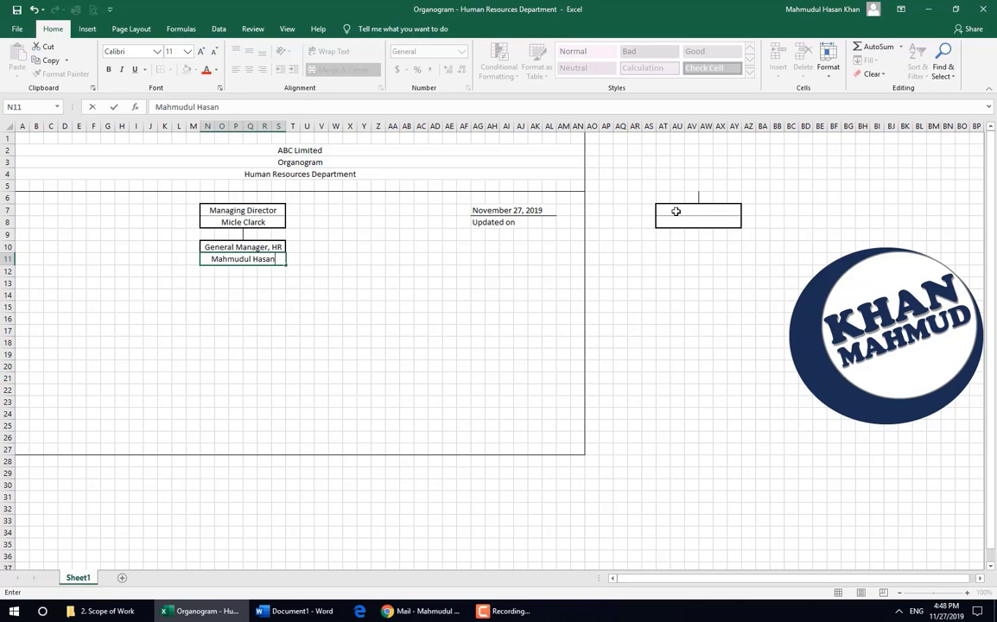
Paste an empty box at B8 and enter 'Legal Advisor' with the advocate's name below
{"action": "left_click_drag", "start_coordinate": [667, 213], "coordinate": [676, 224]}
{"action": "key", "text": "ctrl+c"}
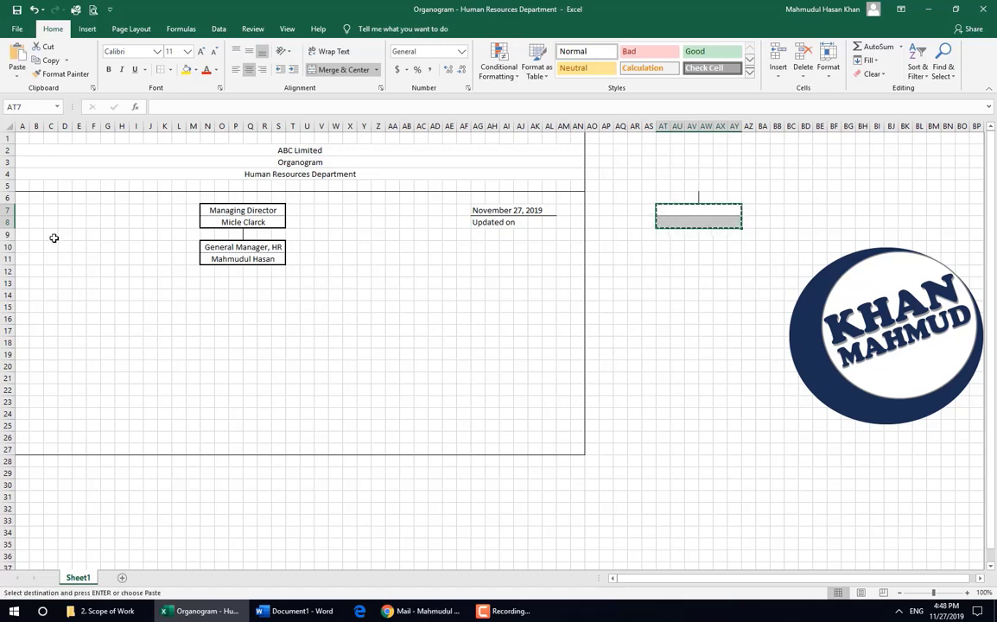
{"action": "left_click", "coordinate": [41, 223]}
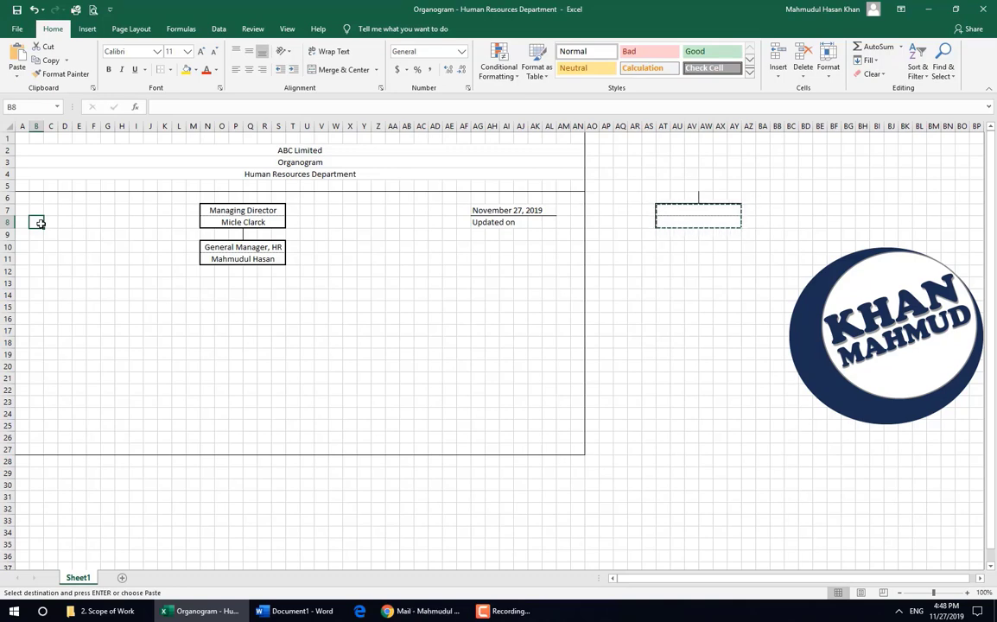
{"action": "key", "text": "ctrl+v"}
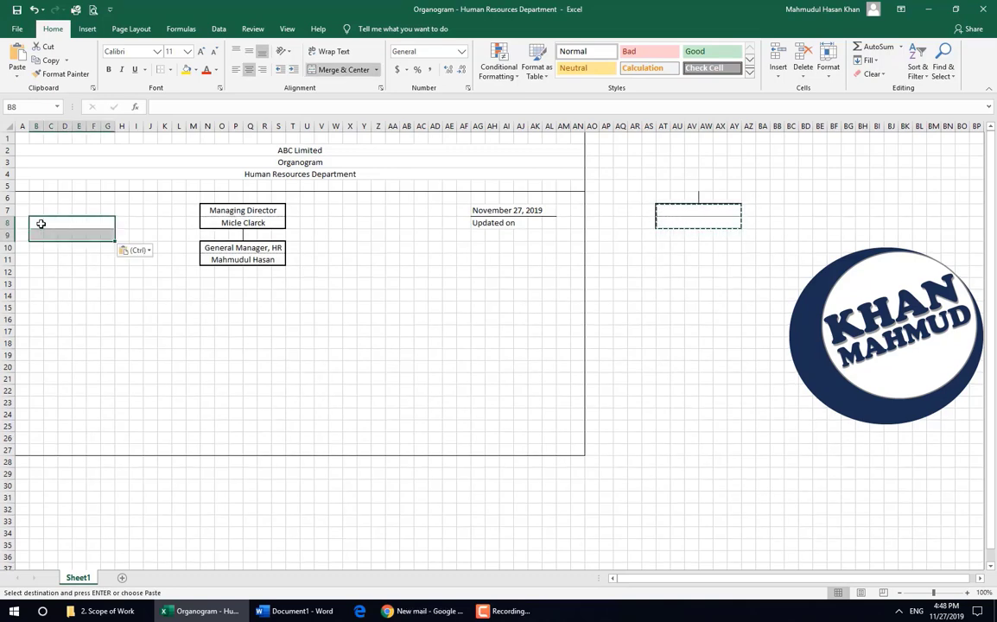
{"action": "left_click", "coordinate": [67, 220]}
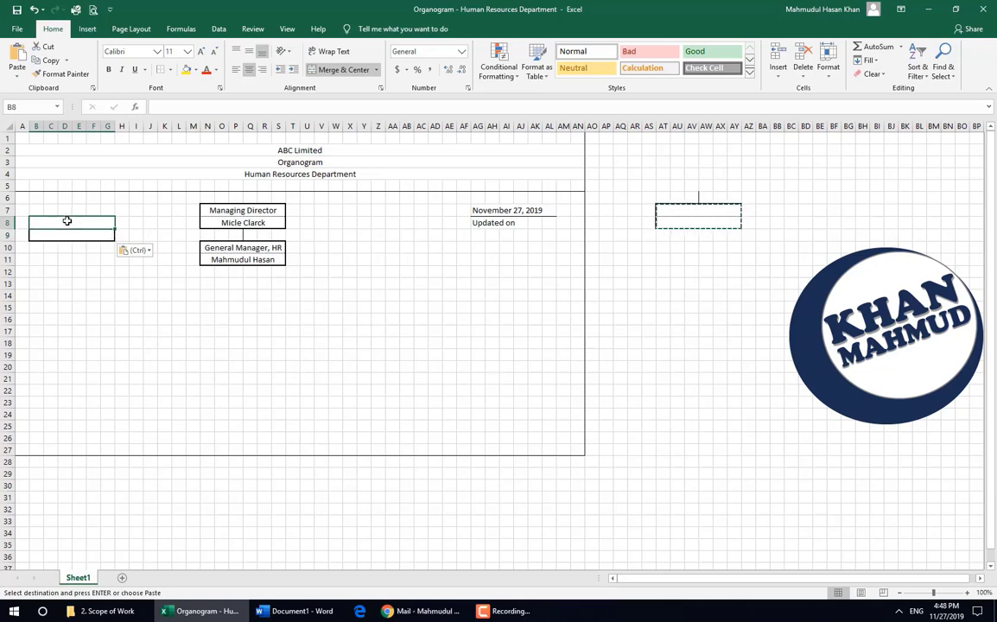
{"action": "key", "text": "BackSpace"}
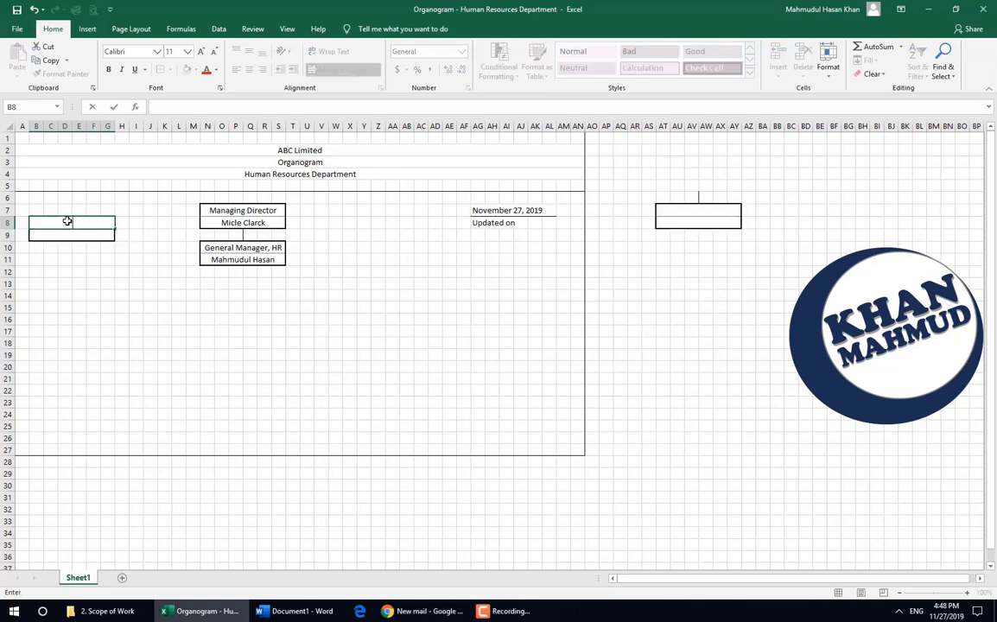
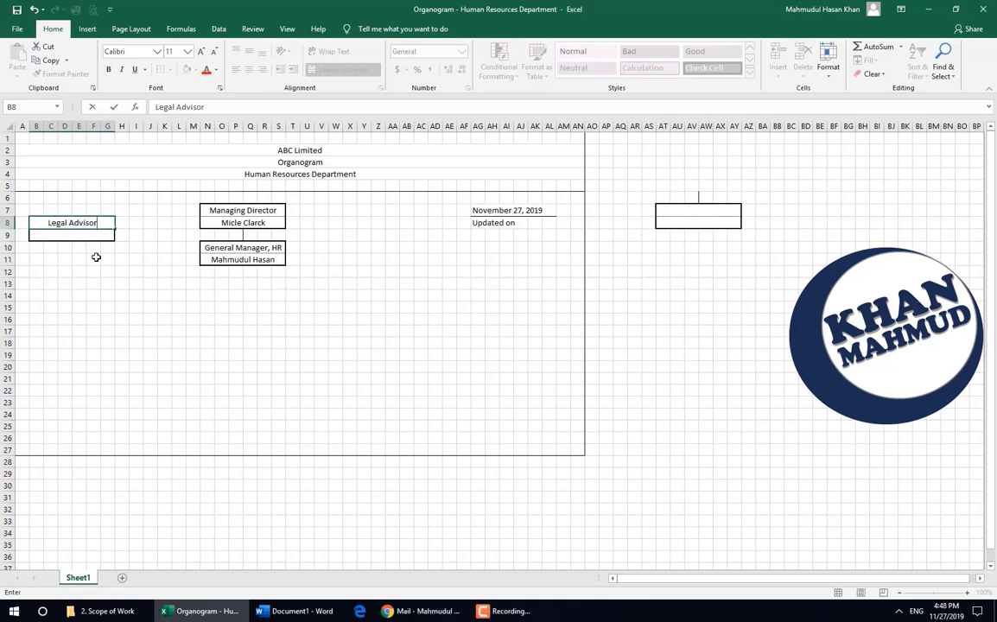
{"action": "key", "text": "Return"}
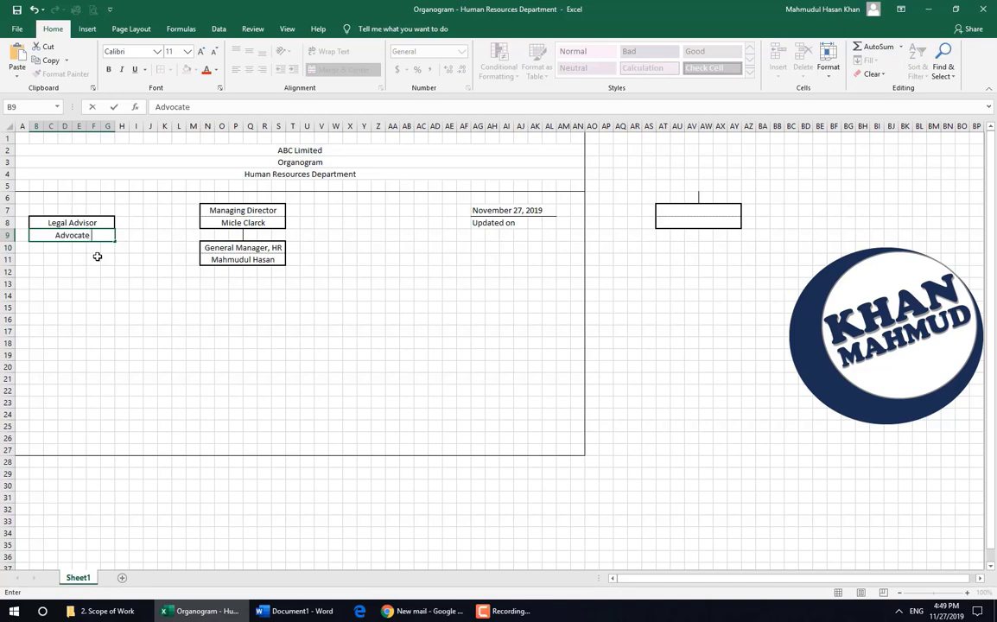
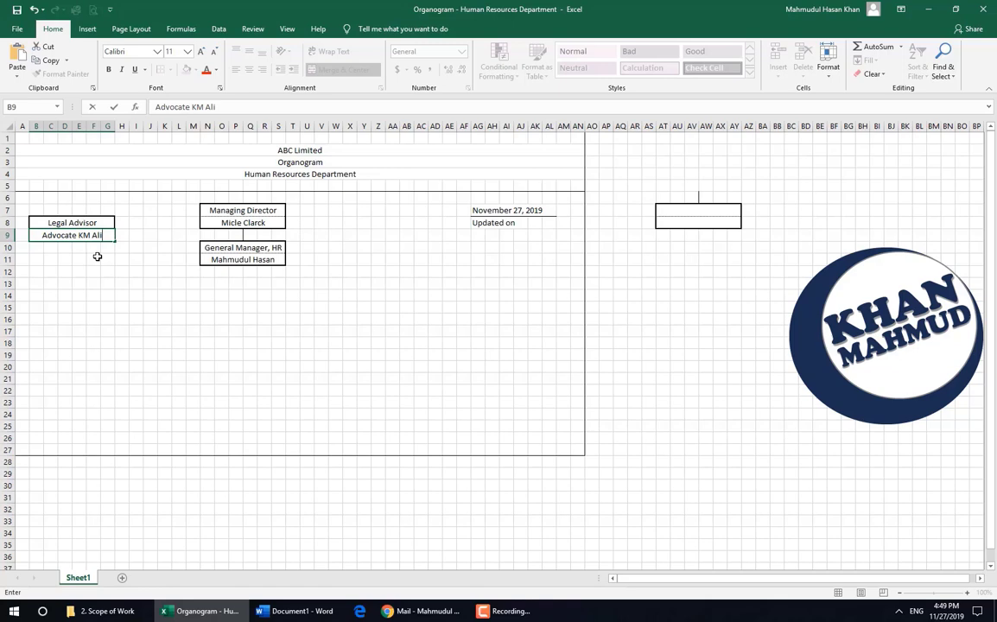
Draw a bottom border along H8:K8 and a line beside the General Manager box
{"action": "left_click", "coordinate": [173, 326]}
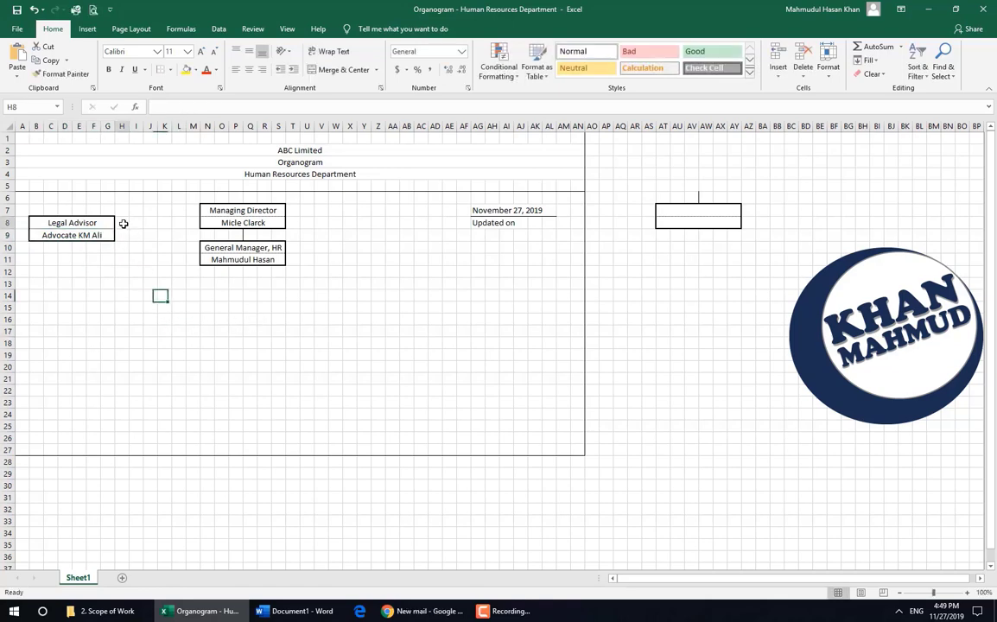
{"action": "left_click_drag", "start_coordinate": [125, 222], "coordinate": [161, 224]}
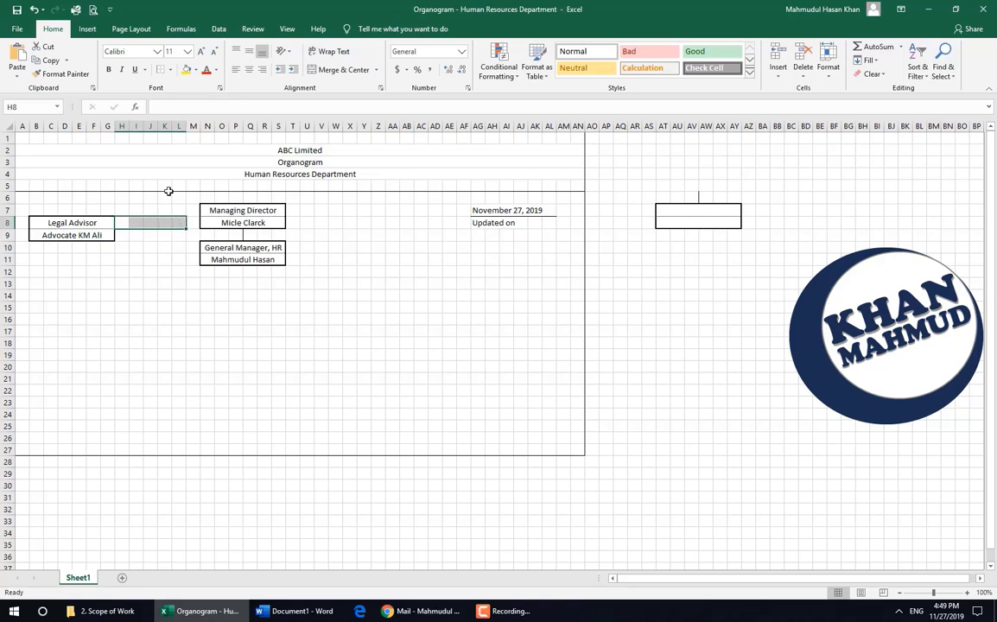
{"action": "left_click", "coordinate": [169, 69]}
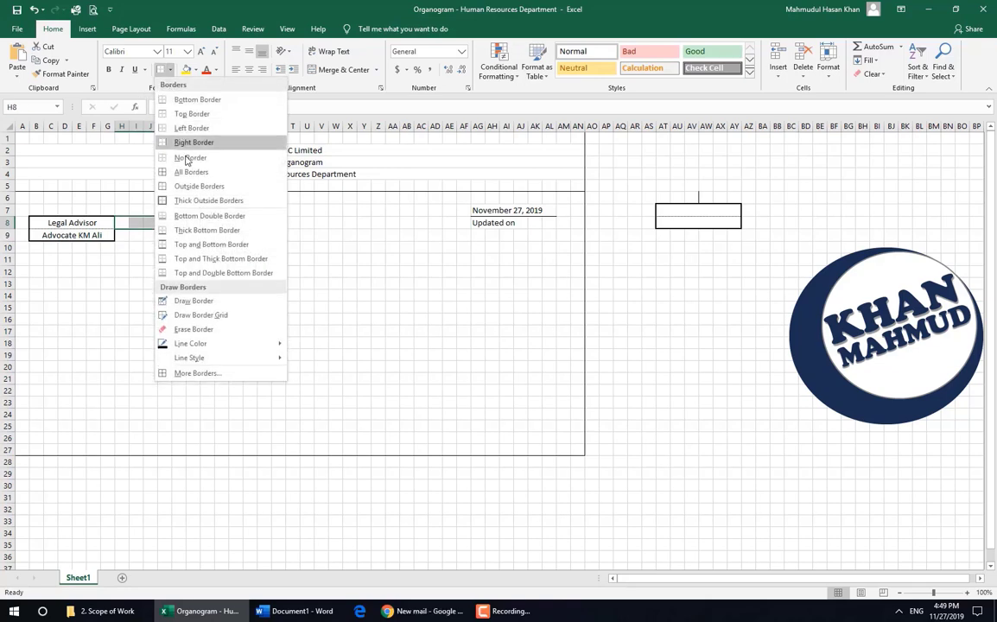
{"action": "left_click", "coordinate": [192, 99]}
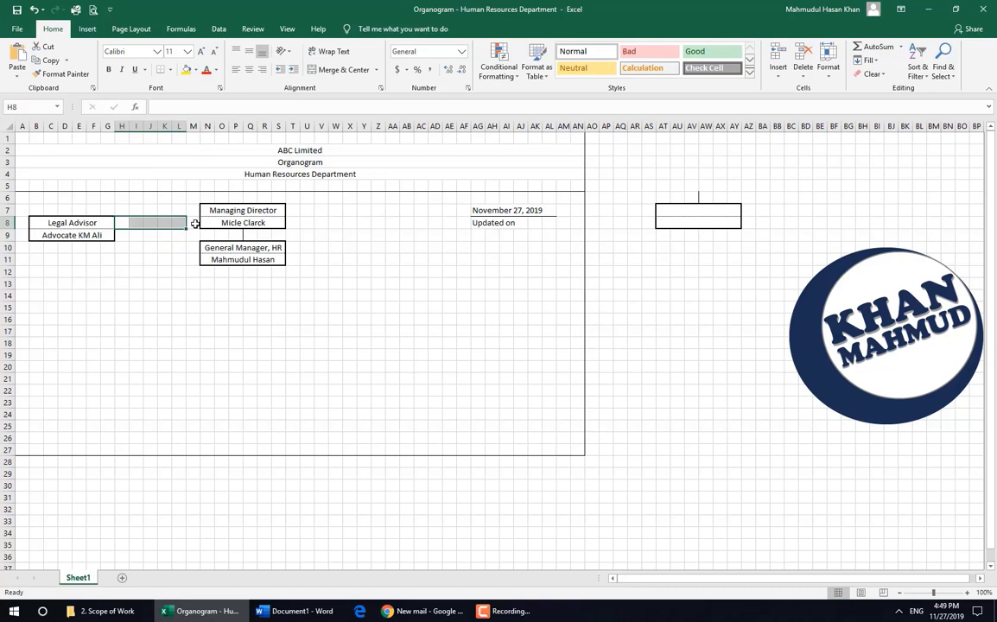
{"action": "left_click_drag", "start_coordinate": [196, 223], "coordinate": [193, 248]}
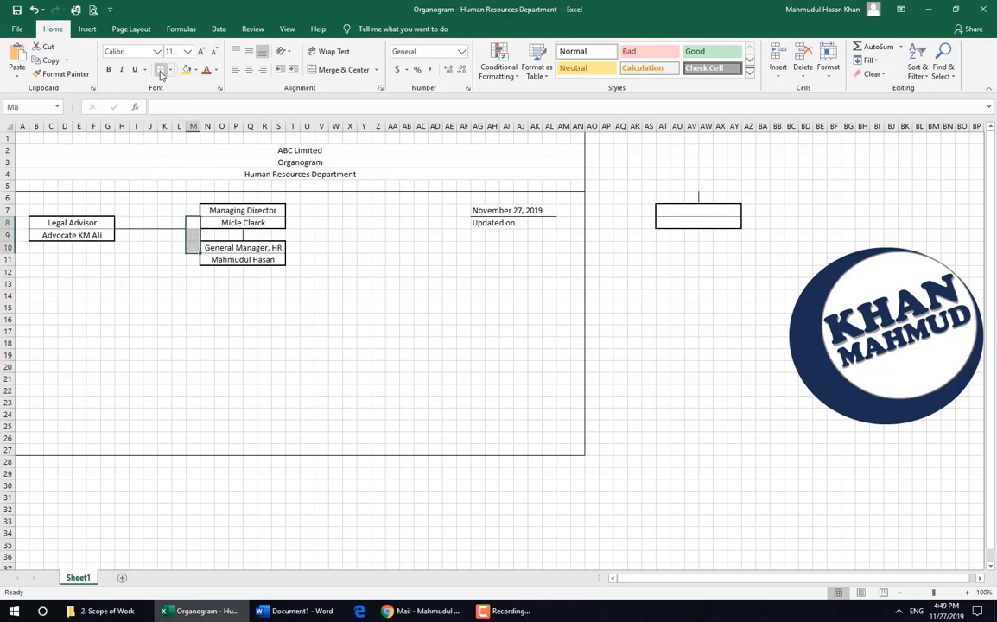
{"action": "left_click", "coordinate": [161, 74]}
Move the Legal Advisor box down to rows 10–11, level with General Manager, HR
{"action": "left_click", "coordinate": [193, 292]}
{"action": "left_click_drag", "start_coordinate": [62, 218], "coordinate": [167, 232]}
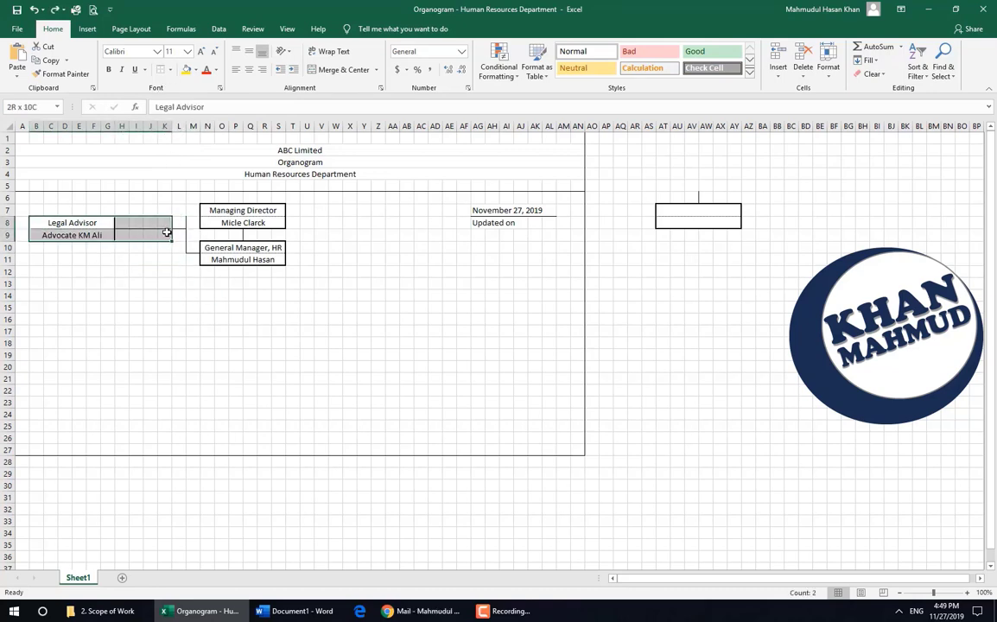
{"action": "left_click", "coordinate": [198, 296]}
{"action": "key", "text": "ctrl+z"}
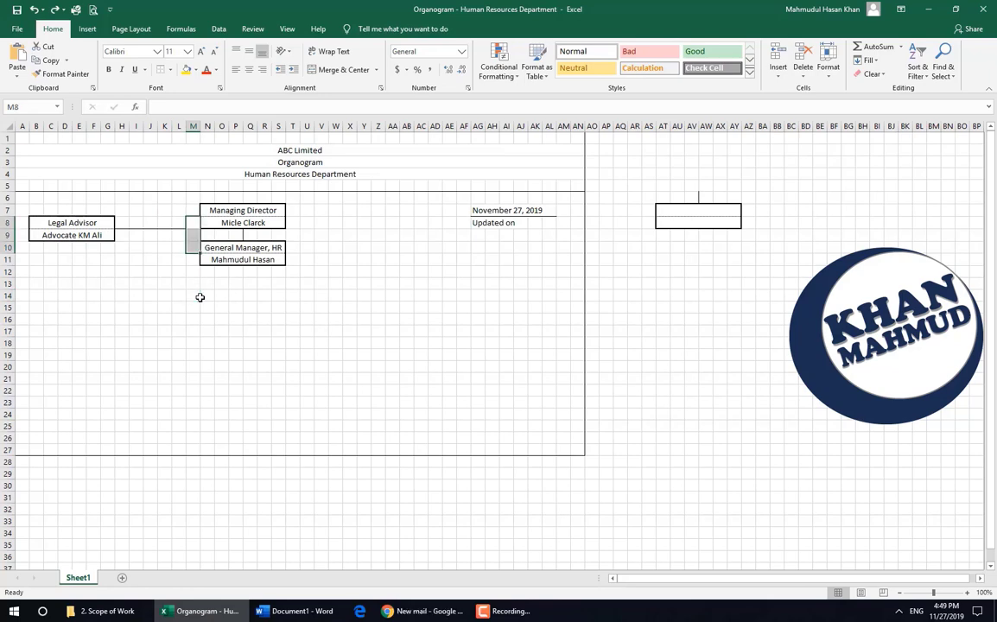
{"action": "left_click", "coordinate": [200, 297]}
{"action": "left_click_drag", "start_coordinate": [139, 230], "coordinate": [188, 272]}
{"action": "left_click", "coordinate": [191, 281]}
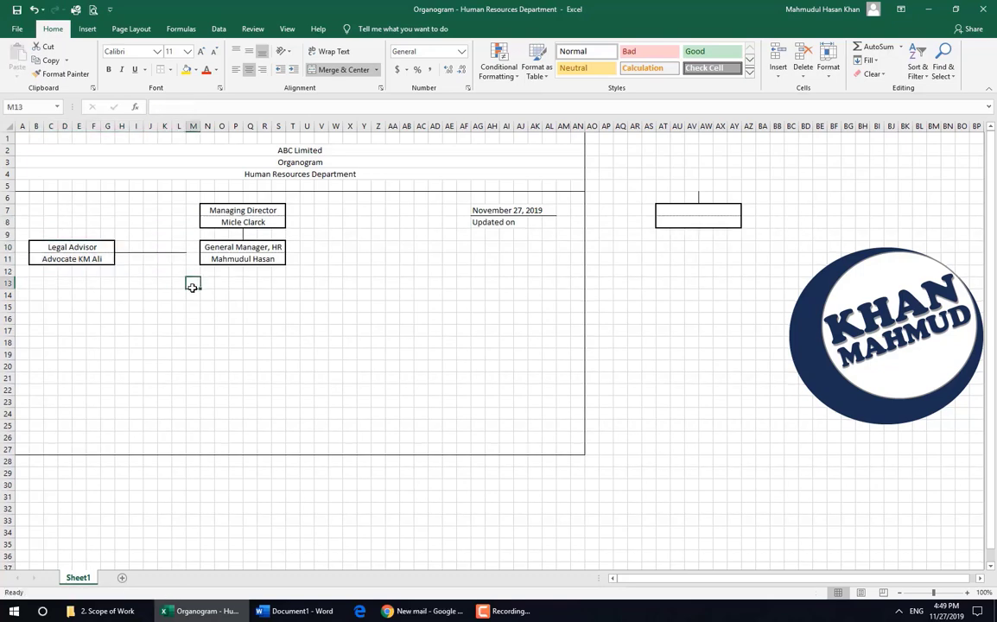
Give M10 a top border to complete the horizontal connector
{"action": "left_click", "coordinate": [192, 248]}
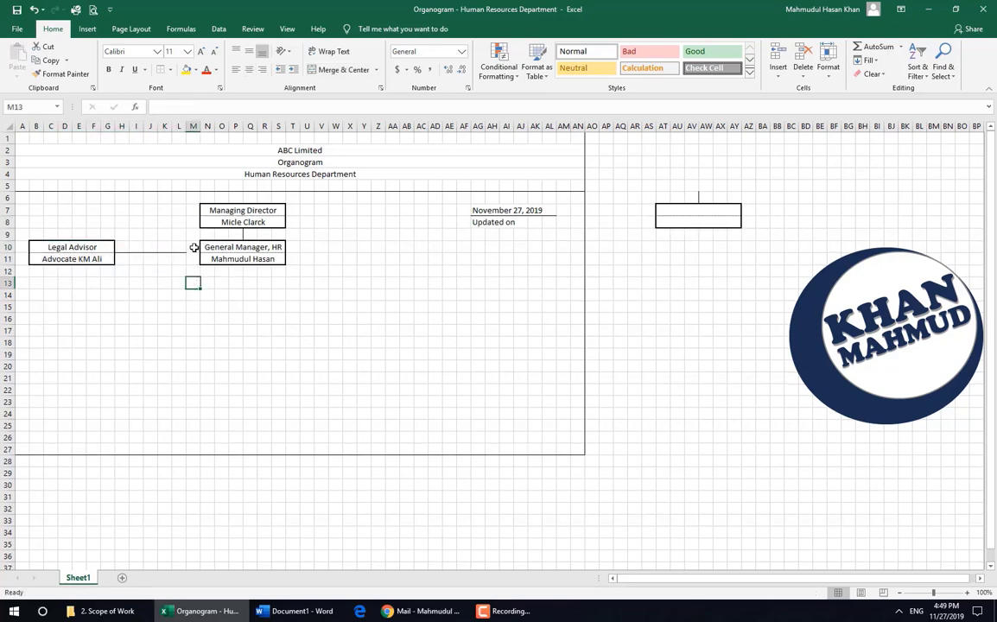
{"action": "left_click", "coordinate": [170, 69]}
{"action": "left_click", "coordinate": [184, 113]}
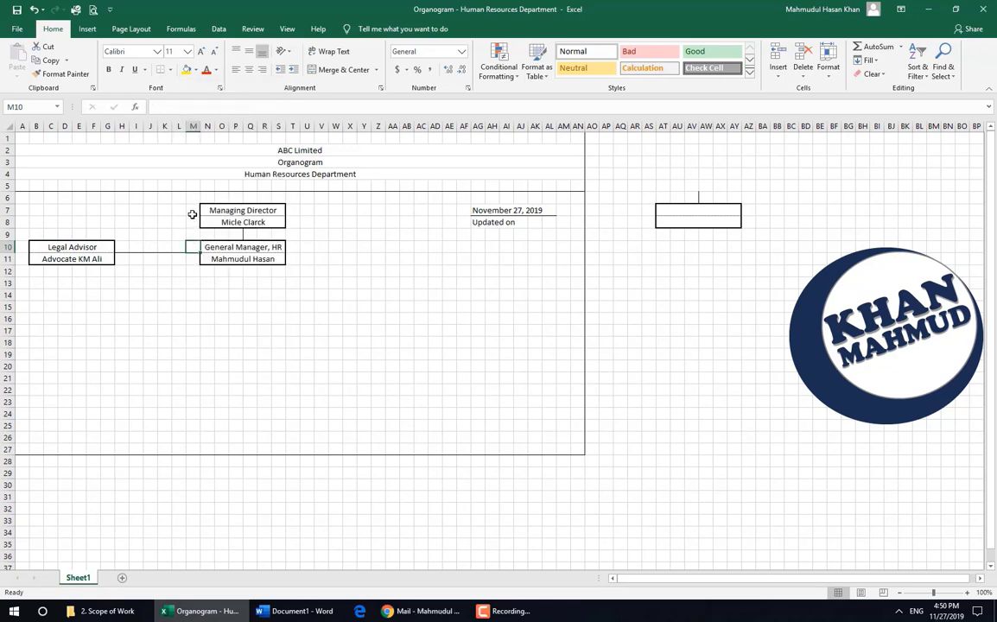
Add left and top borders to K8:M10 to link Legal Advisor up to the Managing Director box
{"action": "mouse_move", "coordinate": [164, 247]}
{"action": "left_mouse_down"}
{"action": "mouse_move", "coordinate": [169, 223]}
{"action": "mouse_move", "coordinate": [194, 216]}
{"action": "left_mouse_up"}
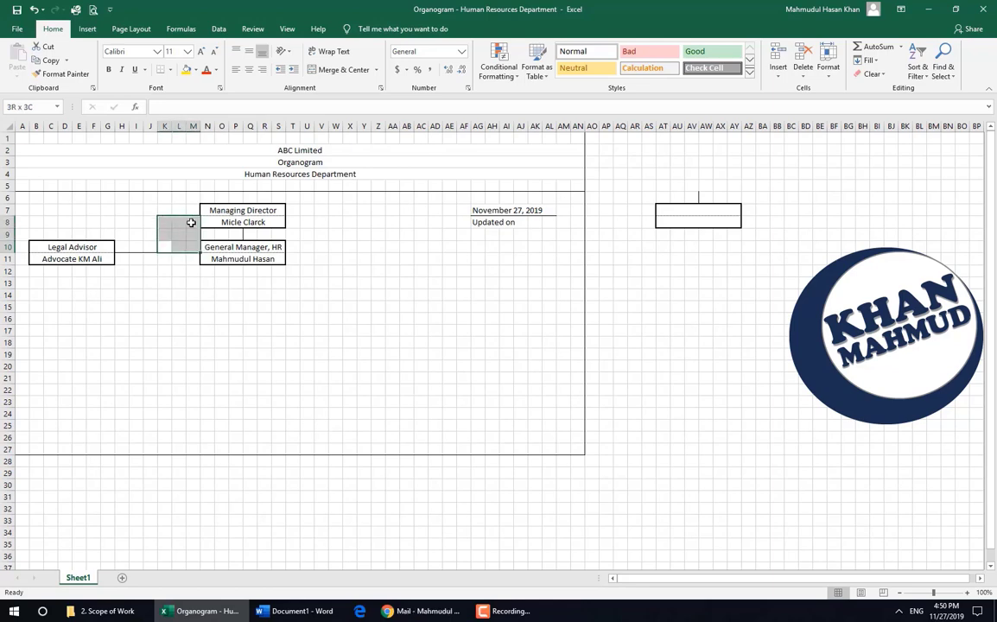
{"action": "left_click", "coordinate": [170, 69]}
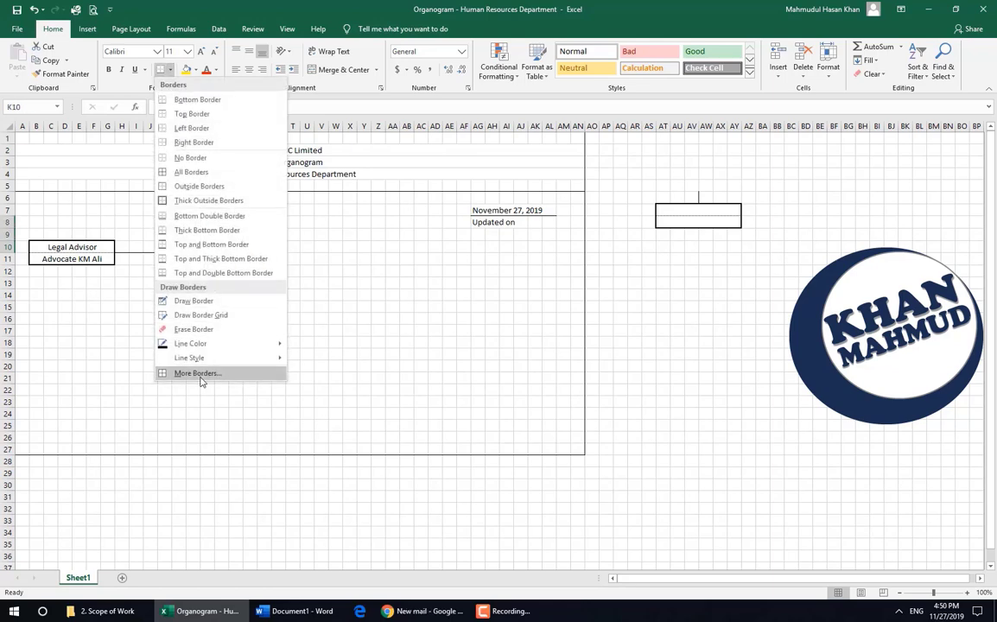
{"action": "left_click", "coordinate": [197, 374]}
{"action": "left_click", "coordinate": [572, 413]}
{"action": "left_click", "coordinate": [553, 353]}
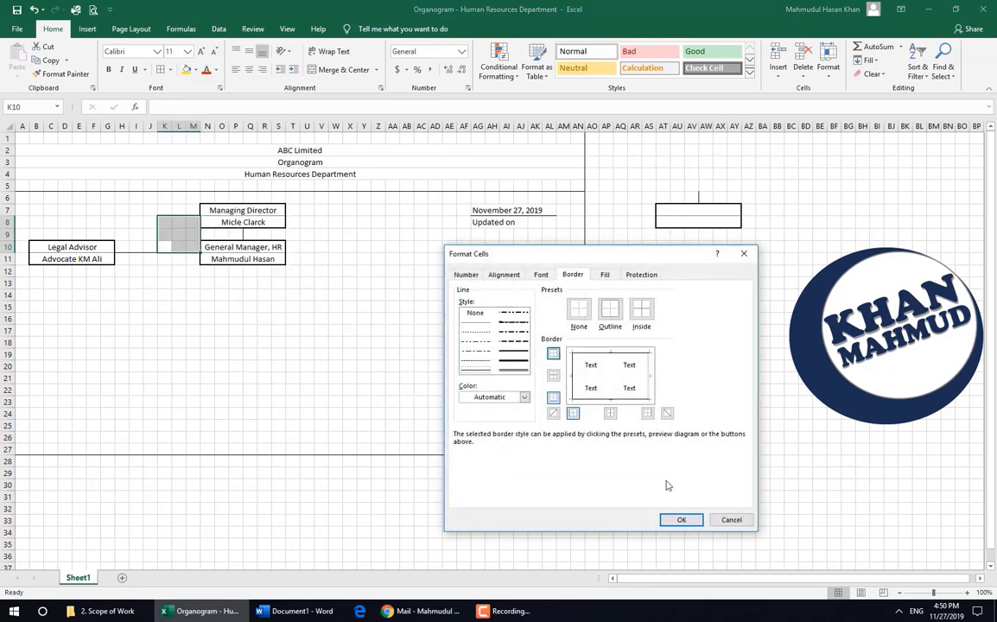
{"action": "left_click", "coordinate": [682, 520]}
{"action": "left_click", "coordinate": [264, 343]}
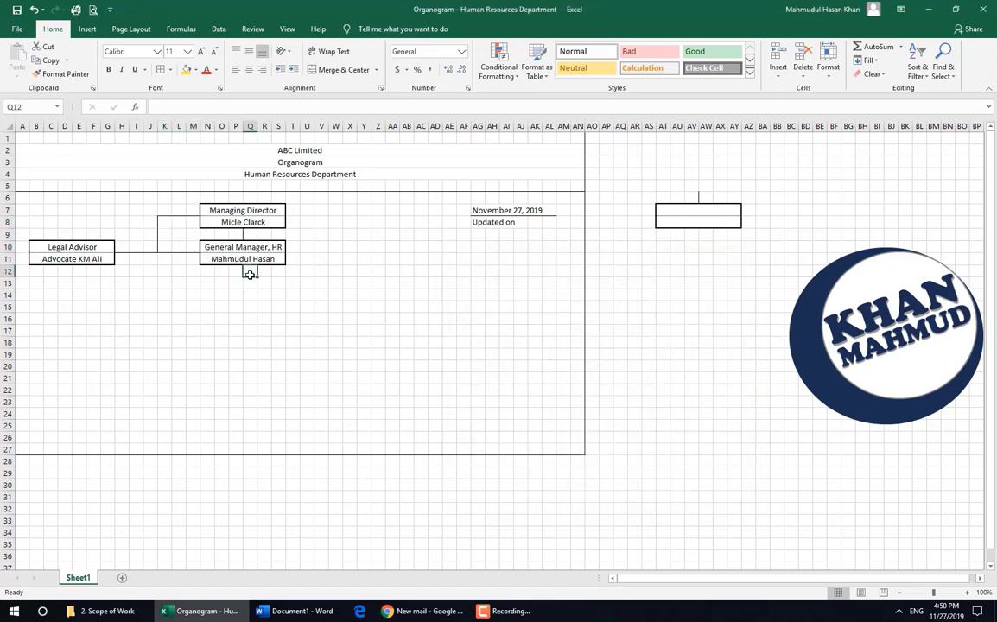
Apply a left border to Q12:Q13, dropping a line below the General Manager box
{"action": "left_click_drag", "start_coordinate": [249, 271], "coordinate": [252, 281]}
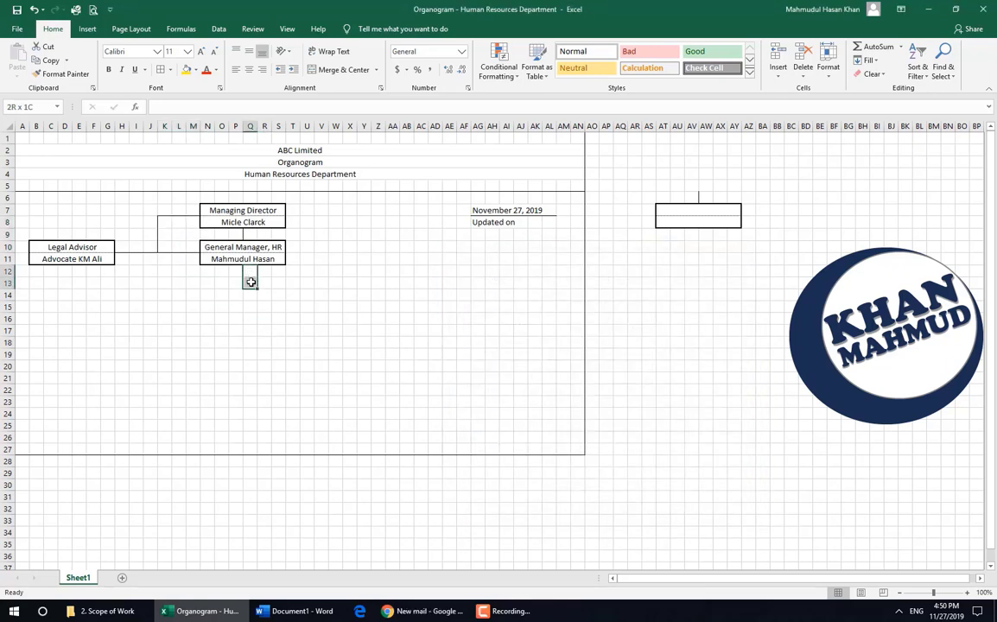
{"action": "left_click", "coordinate": [171, 70]}
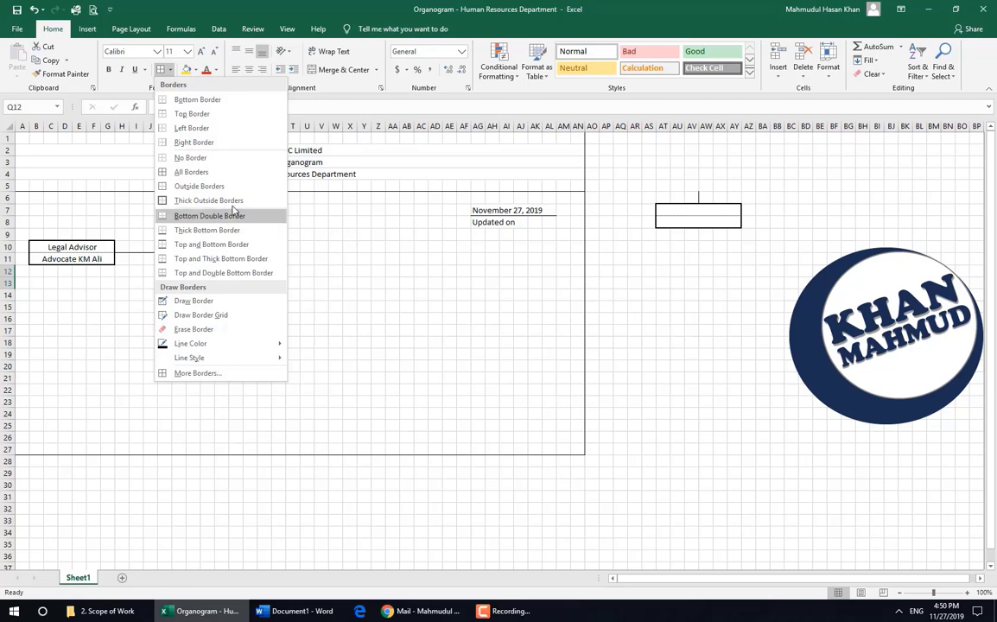
{"action": "left_click", "coordinate": [188, 128]}
{"action": "left_click", "coordinate": [252, 303]}
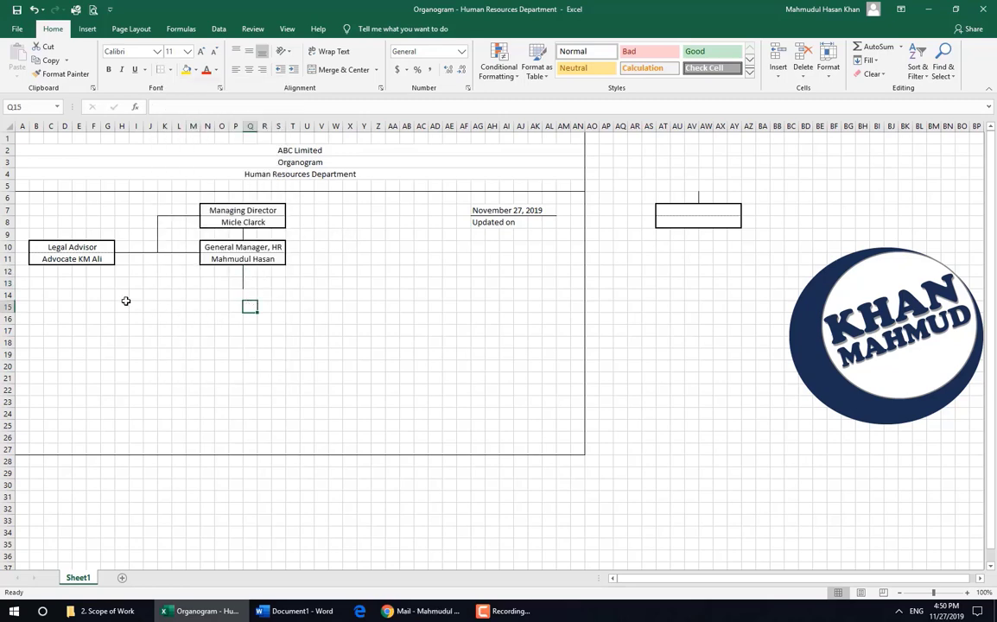
{"action": "left_click_drag", "start_coordinate": [78, 285], "coordinate": [444, 278]}
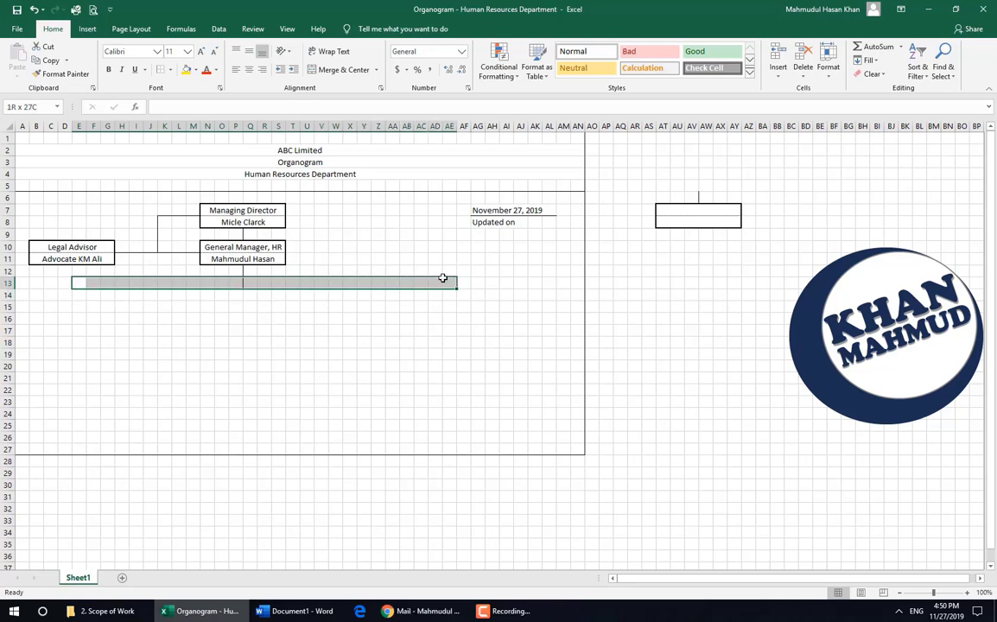
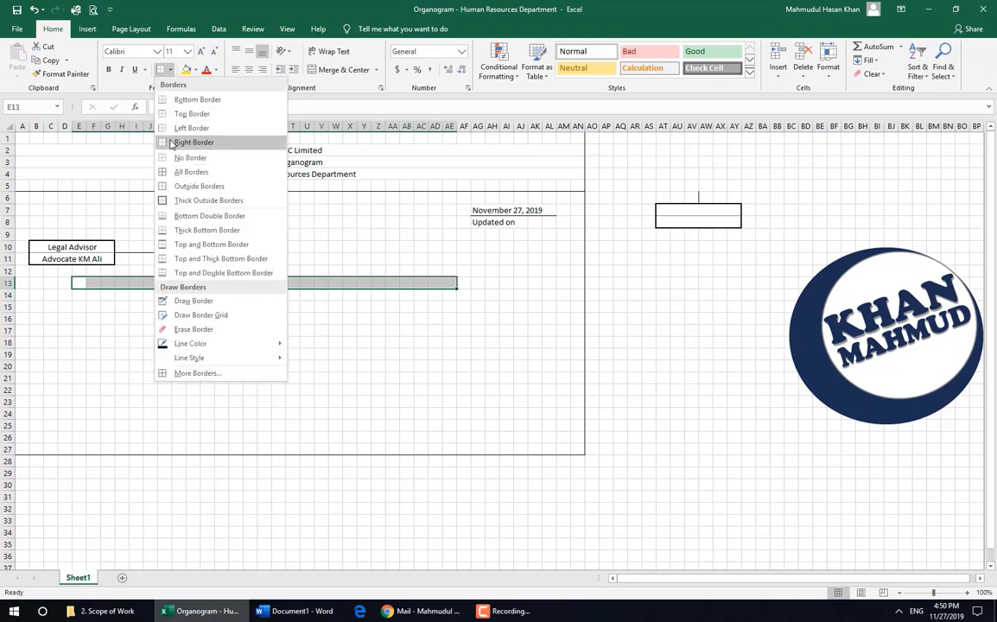
Draw a bottom border along E13:AE13 and a left-border drop line at E14
{"action": "left_click", "coordinate": [181, 100]}
{"action": "key", "text": "Down"}
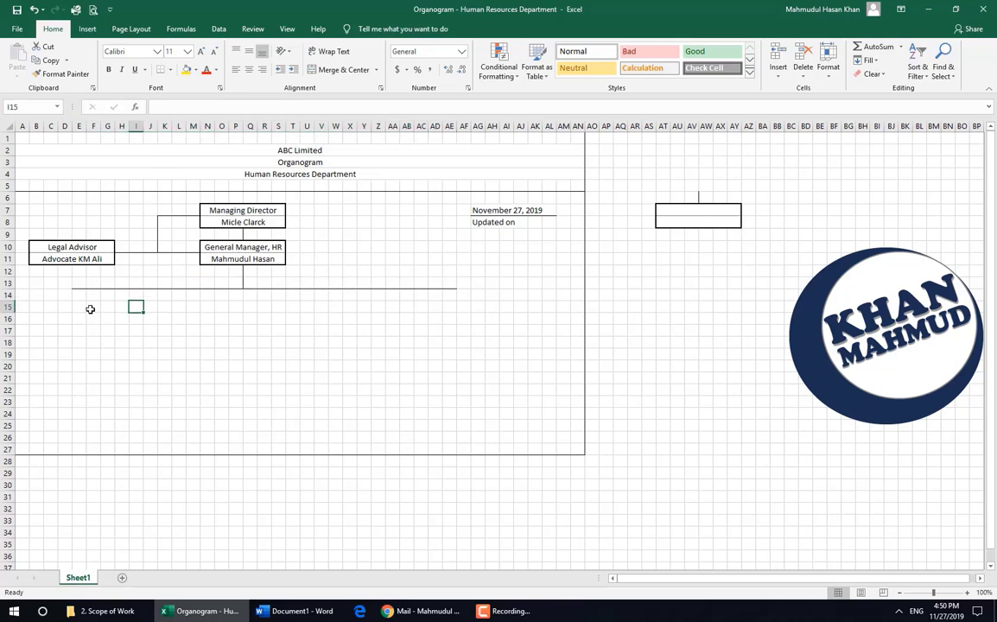
{"action": "left_click", "coordinate": [170, 69]}
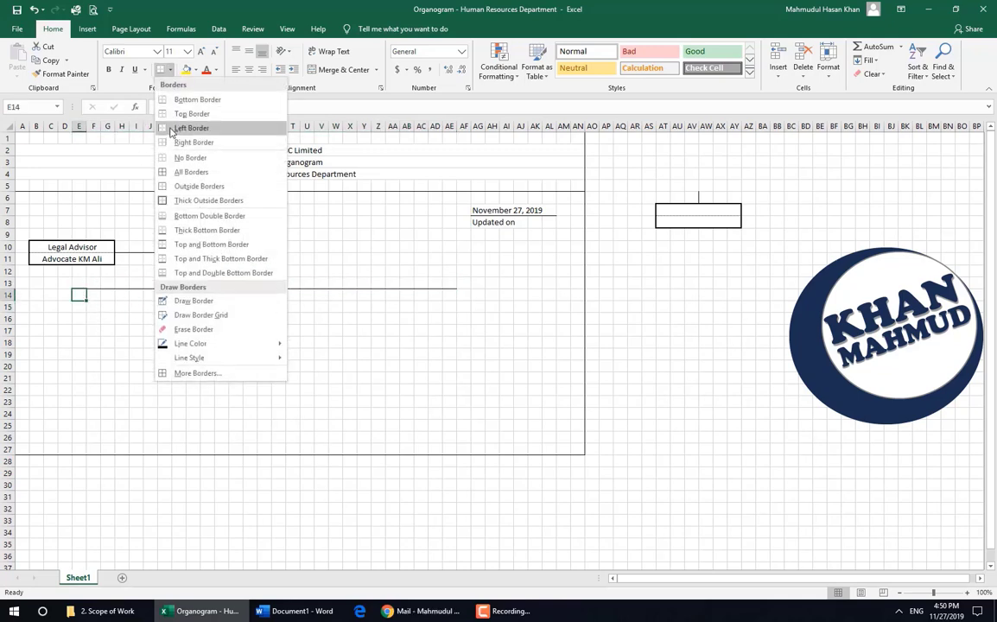
{"action": "left_click", "coordinate": [185, 128]}
Copy 'Recruitment & Selection' from the Word list for the B15 heading
{"action": "left_click", "coordinate": [40, 308]}
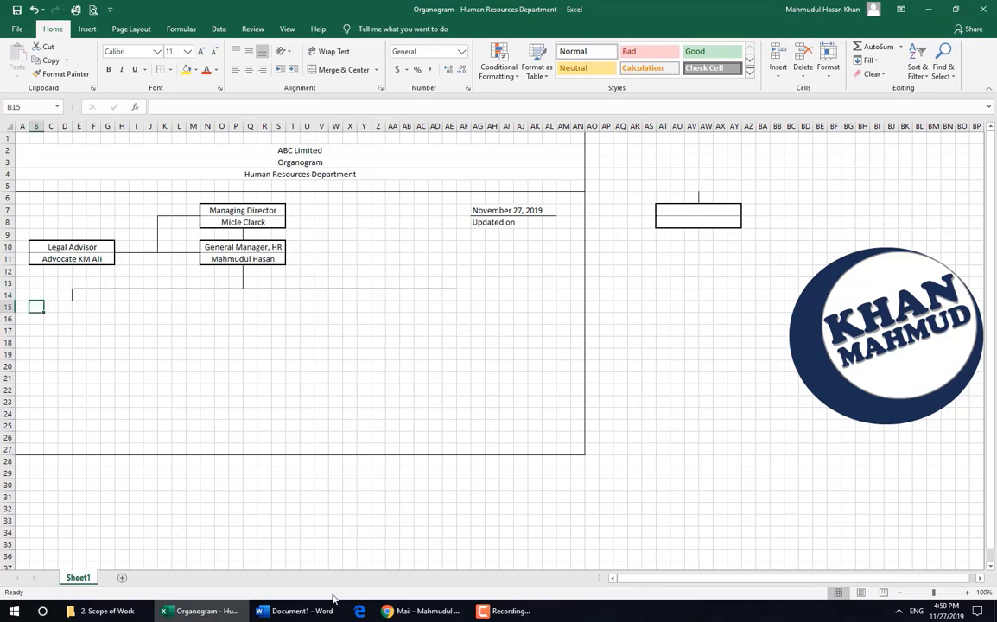
{"action": "left_click", "coordinate": [292, 610]}
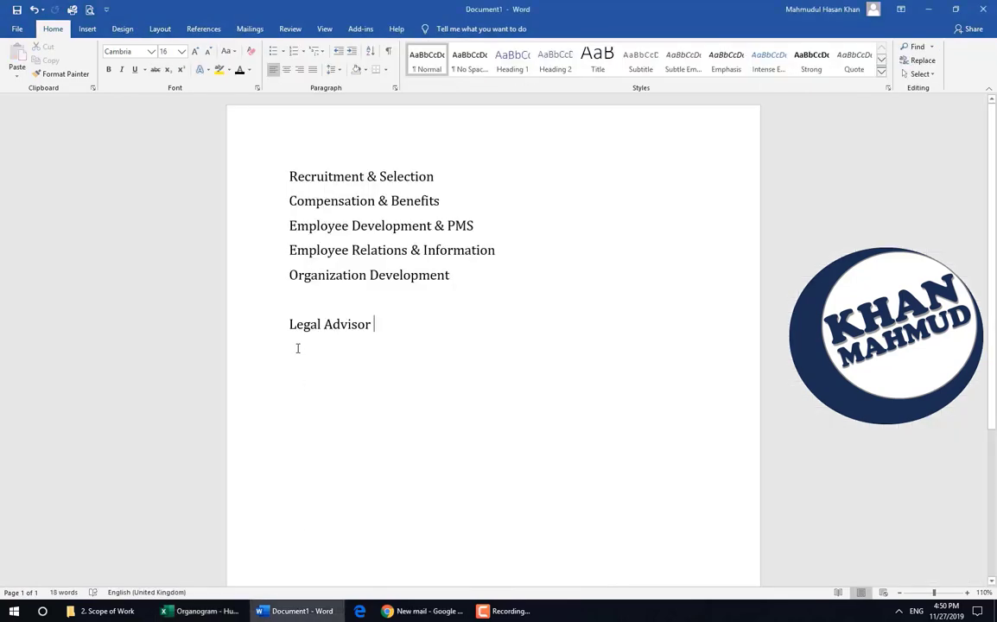
{"action": "left_click", "coordinate": [265, 175]}
{"action": "key", "text": "ctrl+c"}
{"action": "key", "text": "alt+Tab"}
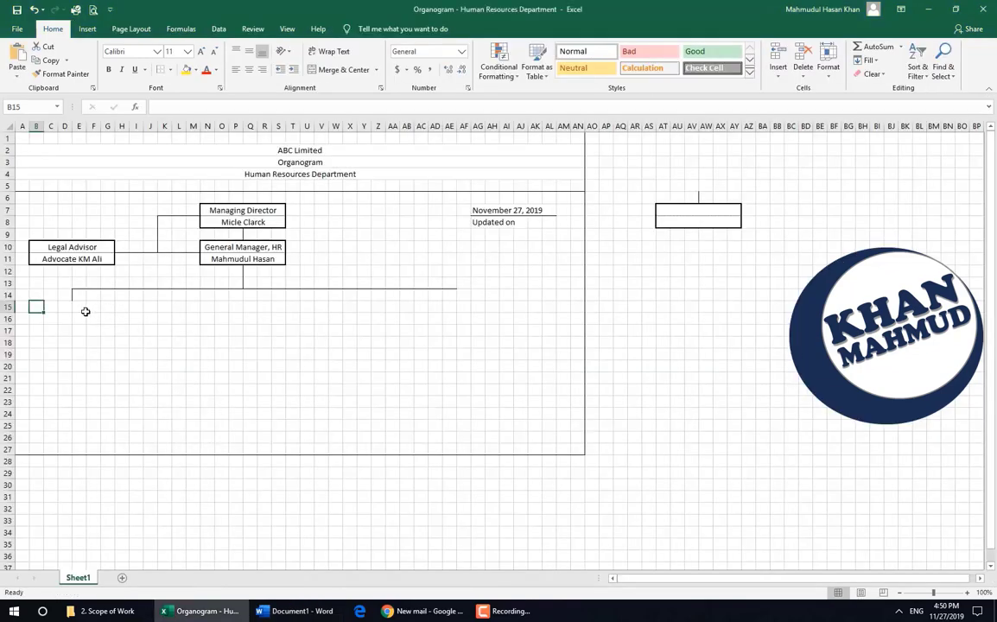
Paste 'Recruitment & Selection' into B15 and merge and centre it across B15:G15
{"action": "key", "text": "ctrl+v"}
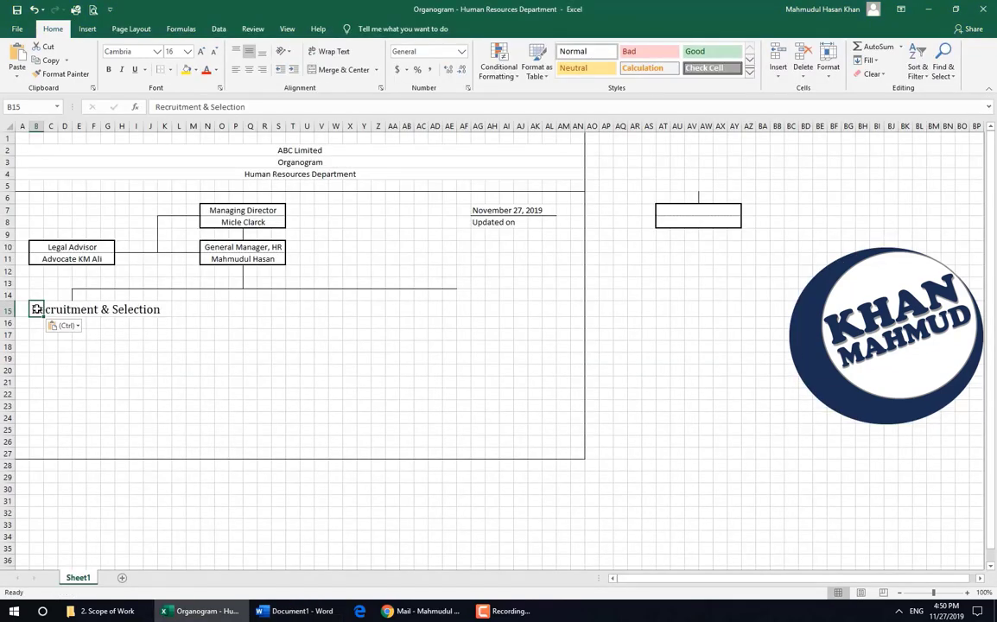
{"action": "left_click_drag", "start_coordinate": [40, 310], "coordinate": [107, 308]}
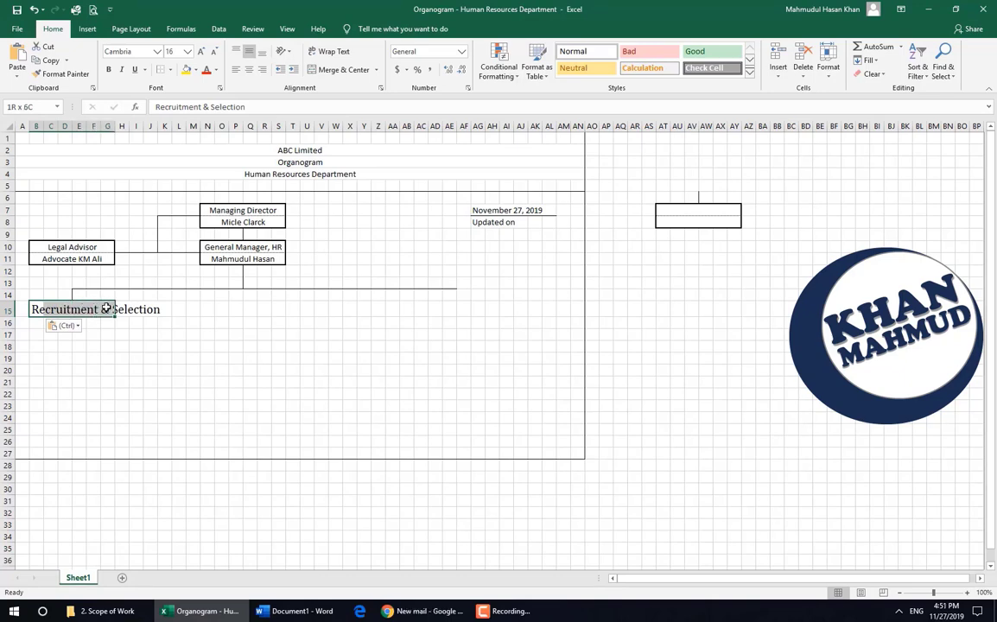
{"action": "left_click", "coordinate": [336, 69]}
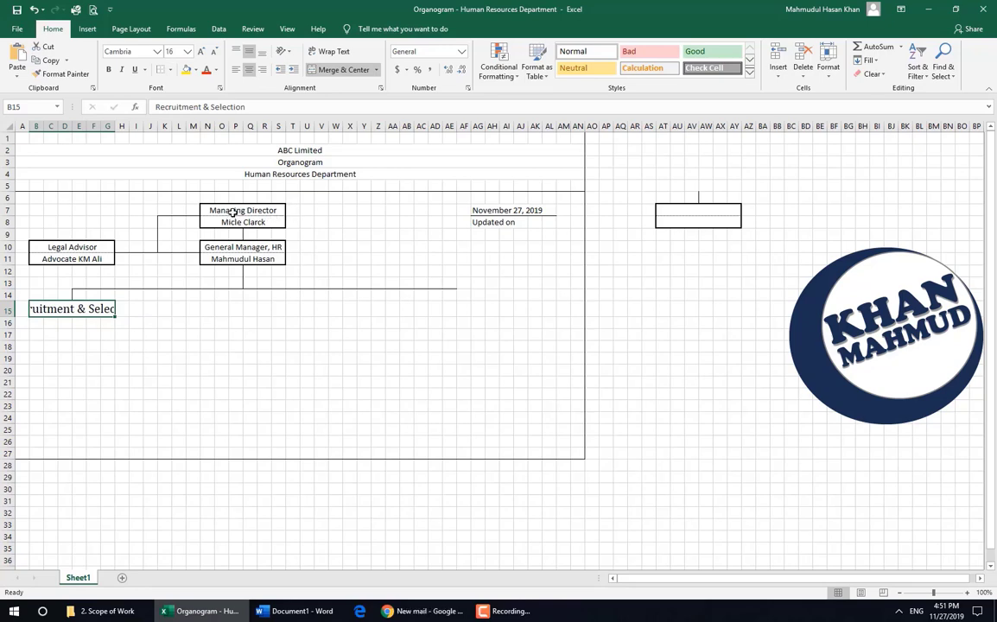
Copy the merged heading cell to I15 and P15 as empty merged cells for the next headings
{"action": "key", "text": "ctrl+c"}
{"action": "key", "text": "Right"}
{"action": "key", "text": "Right"}
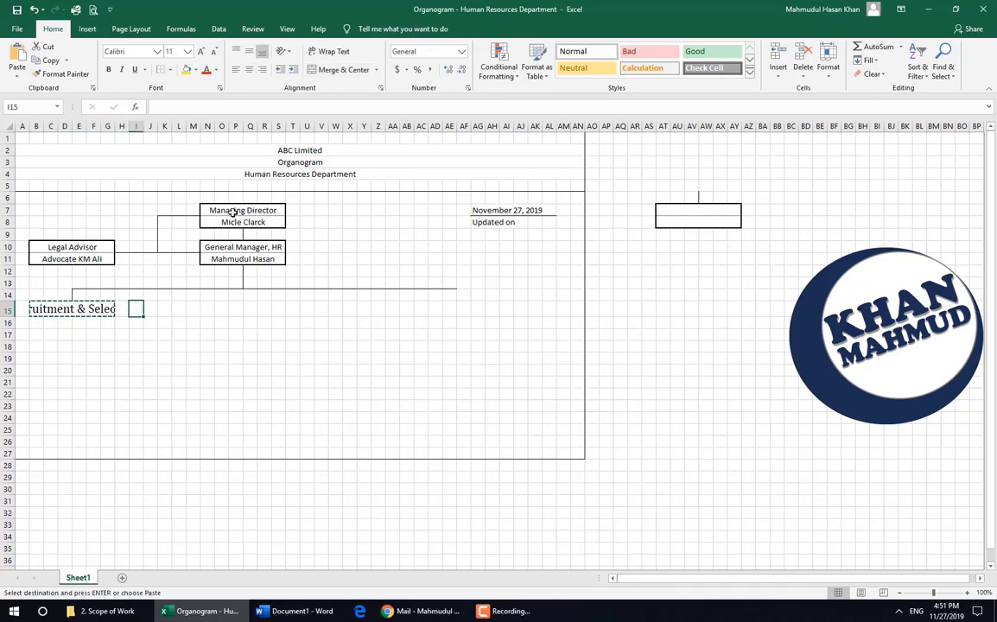
{"action": "key", "text": "ctrl+v"}
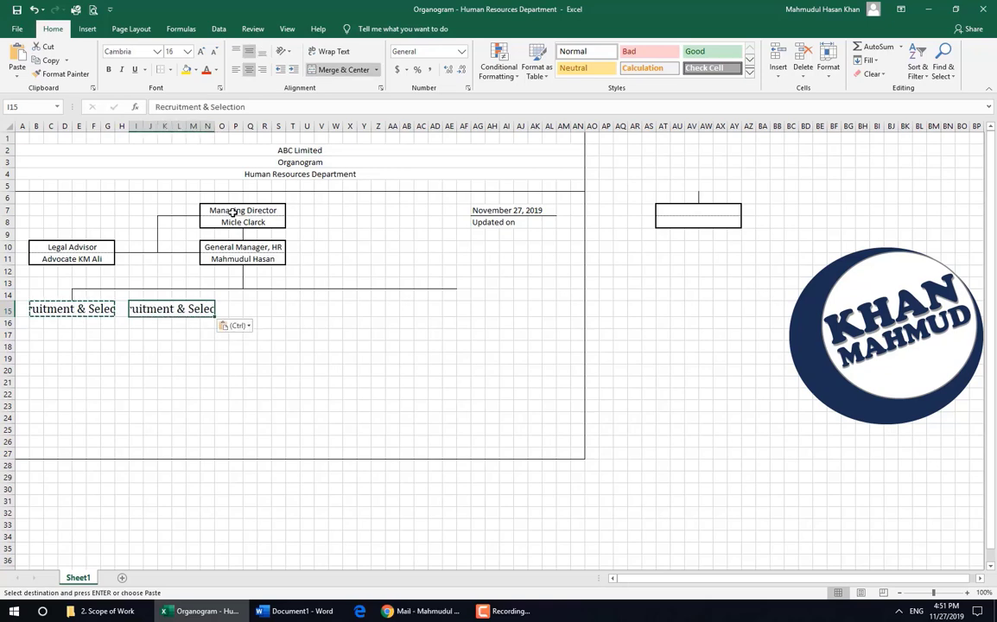
{"action": "key", "text": "Delete"}
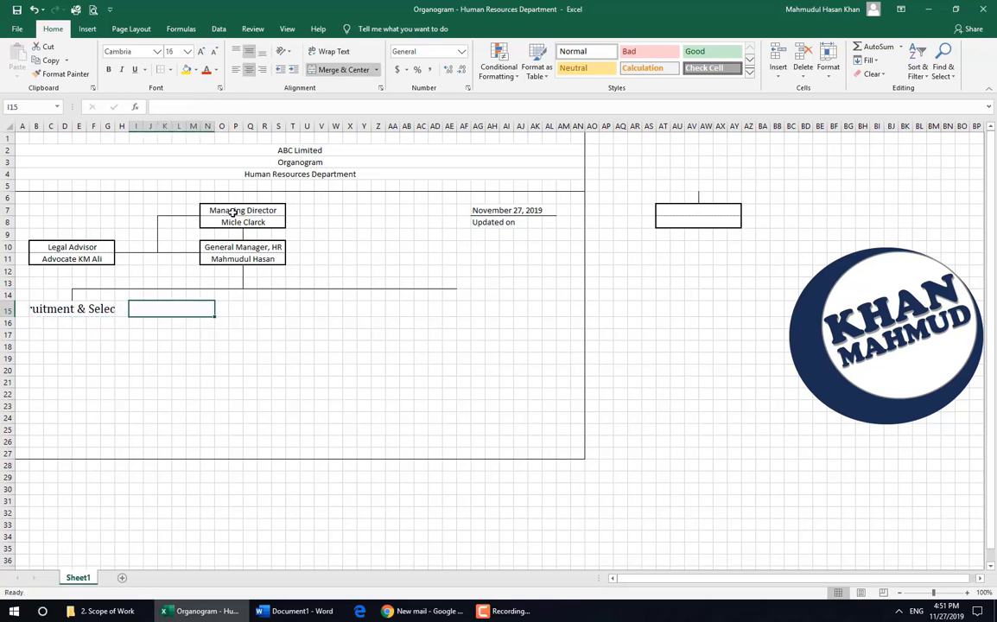
{"action": "key", "text": "ctrl+c"}
{"action": "key", "text": "Right"}
{"action": "key", "text": "ctrl+v"}
{"action": "key", "text": "Right"}
{"action": "left_click", "coordinate": [160, 310]}
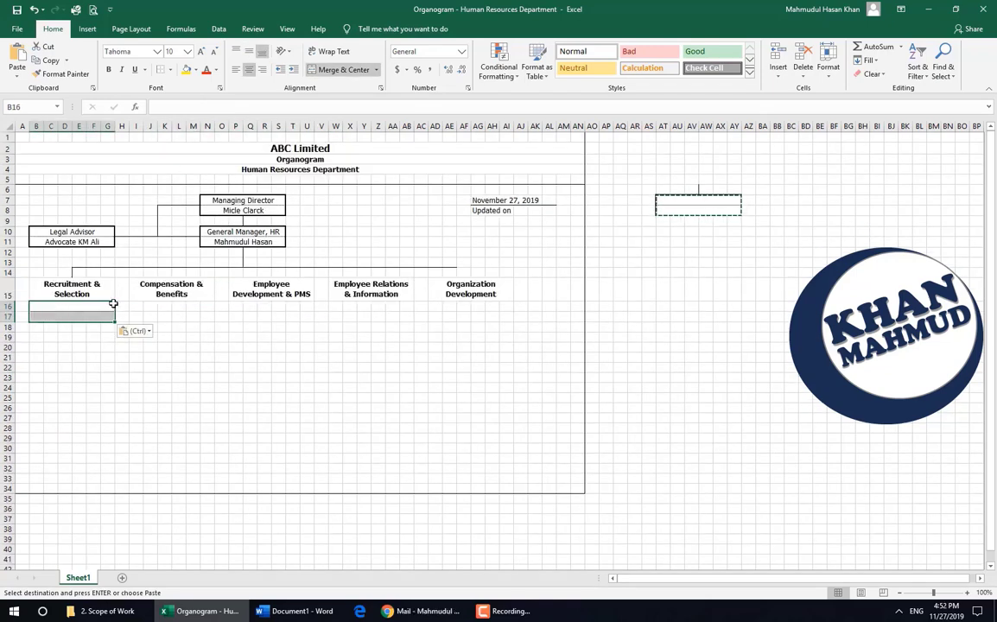
Paste the bordered box under Compensation & Benefits, Employee Development & PMS, and the remaining departments
{"action": "left_click", "coordinate": [136, 307]}
{"action": "key", "text": "ctrl+v"}
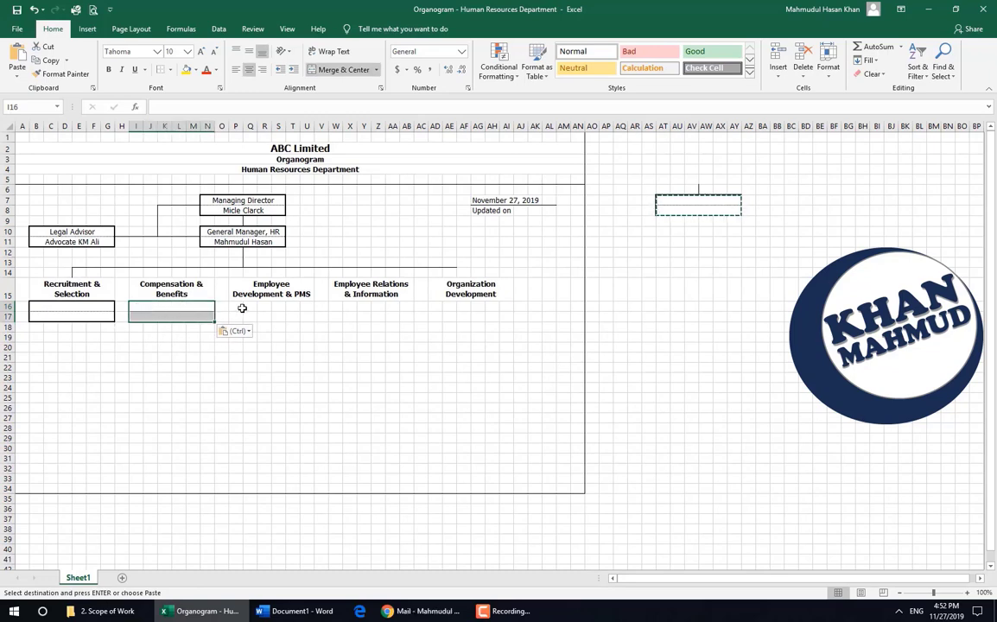
{"action": "left_click", "coordinate": [233, 309]}
{"action": "key", "text": "ctrl+v"}
{"action": "left_click", "coordinate": [349, 309]}
{"action": "key", "text": "ctrl+v"}
{"action": "left_click", "coordinate": [449, 308]}
{"action": "key", "text": "ctrl+v"}
{"action": "left_click", "coordinate": [475, 345]}
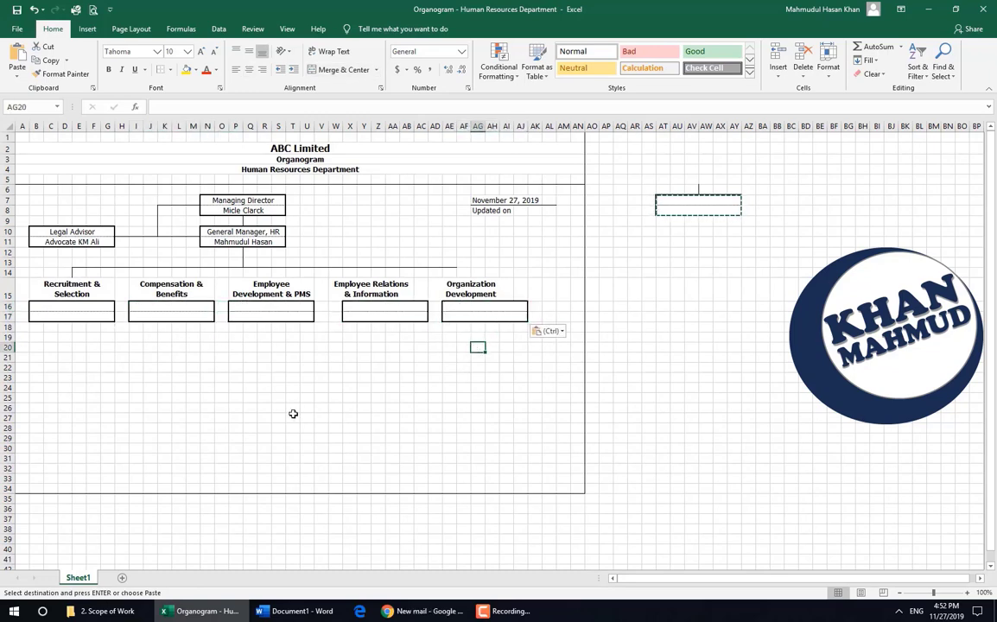
Enter 'Manager, Human Resources' in the first box and widen all columns evenly
{"action": "left_click", "coordinate": [86, 302]}
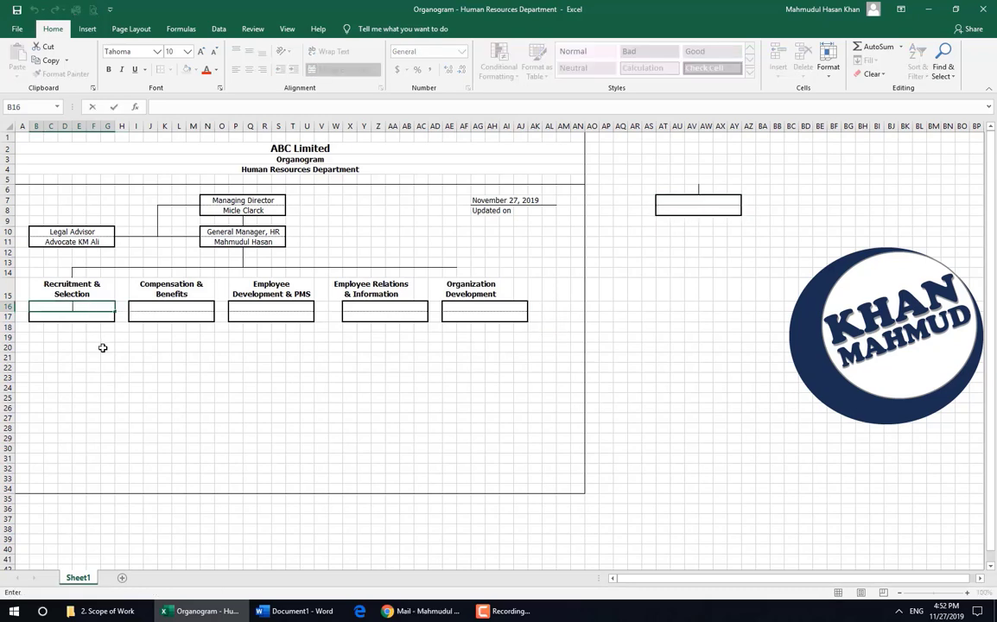
{"action": "type", "text": "anager, Re"}
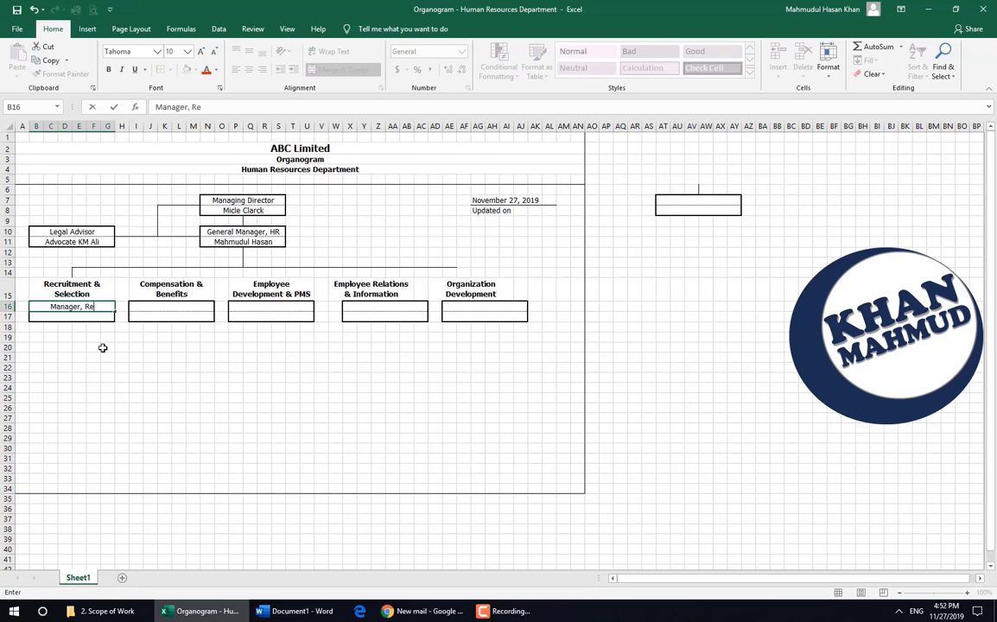
{"action": "type", "text": "cruitment"}
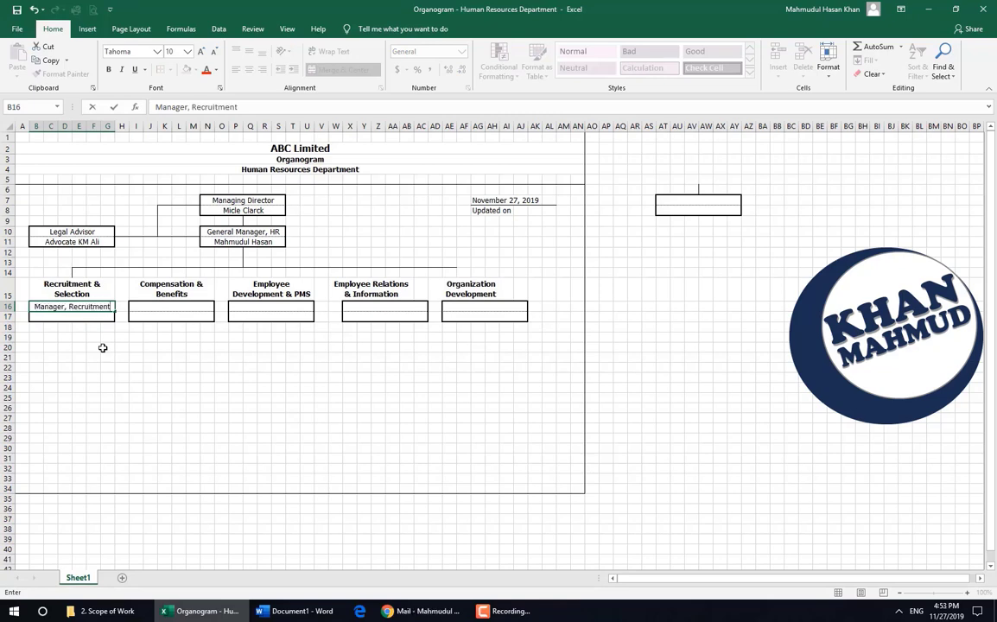
{"action": "key", "text": "BackSpace"}
{"action": "key", "text": "BackSpace"}
{"action": "key", "text": "BackSpace"}
{"action": "key", "text": "BackSpace"}
{"action": "key", "text": "BackSpace"}
{"action": "key", "text": "BackSpace"}
{"action": "key", "text": "BackSpace"}
{"action": "key", "text": "BackSpace"}
{"action": "key", "text": "BackSpace"}
{"action": "key", "text": "BackSpace"}
{"action": "key", "text": "BackSpace"}
{"action": "key", "text": "BackSpace"}
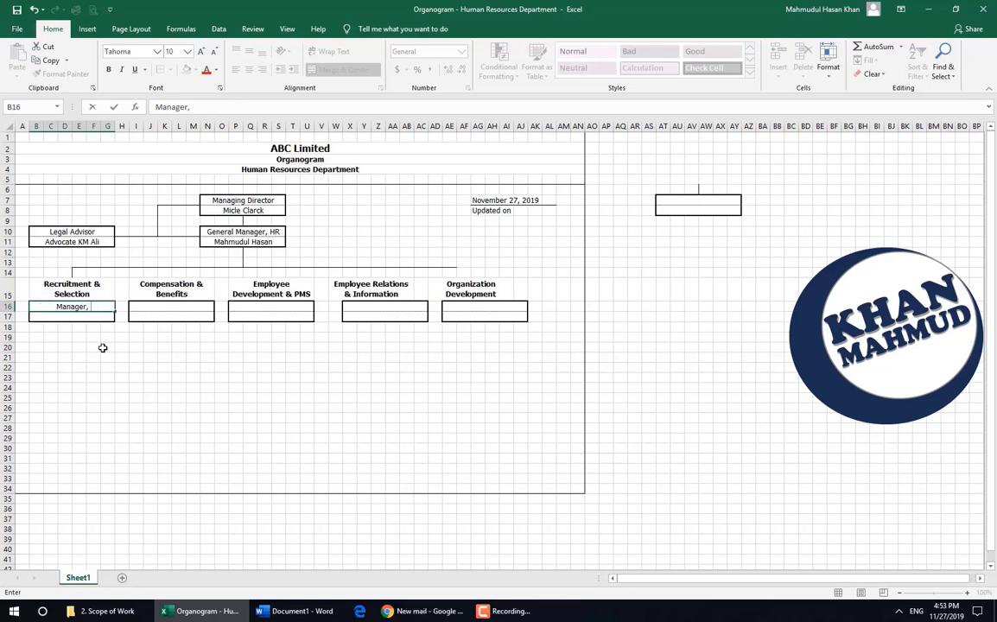
{"action": "type", "text": "H"}
{"action": "type", "text": "Rd"}
{"action": "key", "text": "BackSpace"}
{"action": "key", "text": "BackSpace"}
{"action": "type", "text": "uman Resou"}
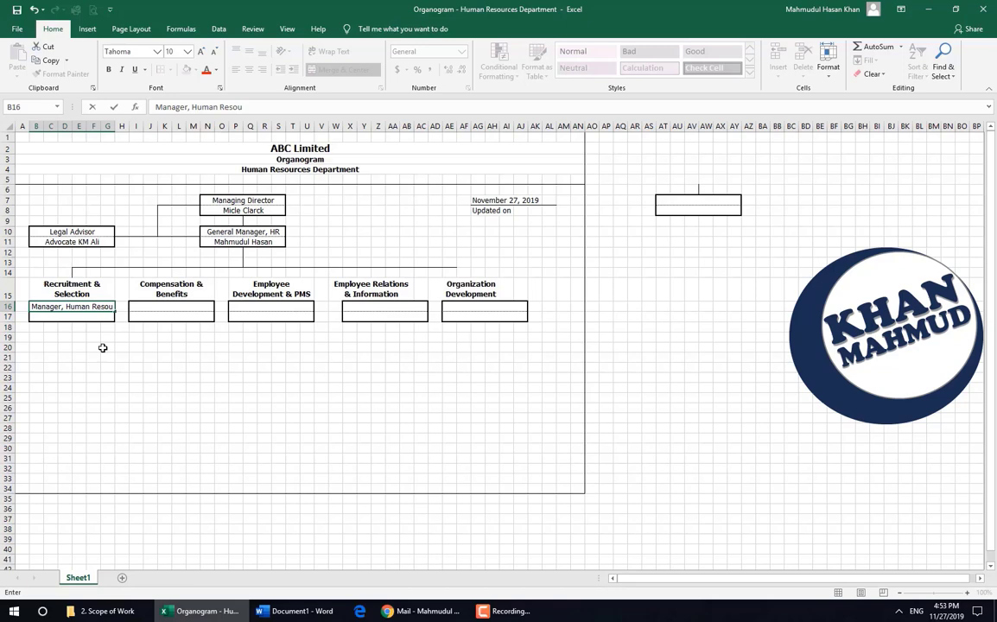
{"action": "type", "text": "r"}
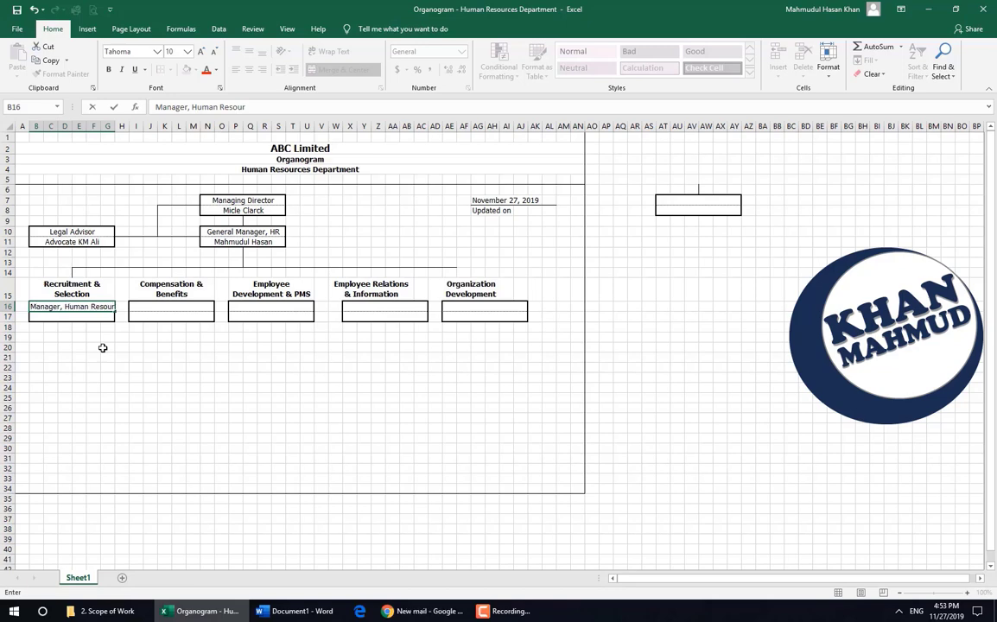
{"action": "type", "text": "ces"}
{"action": "left_click", "coordinate": [102, 348]}
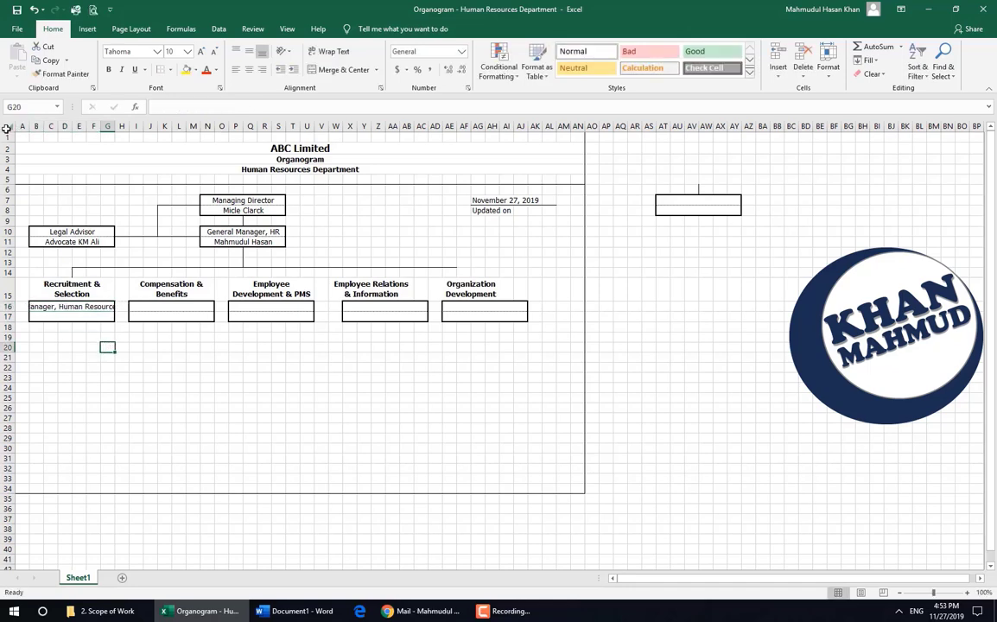
{"action": "left_click", "coordinate": [9, 127]}
{"action": "left_click_drag", "start_coordinate": [115, 126], "coordinate": [121, 126]}
Enter the Recruitment & Selection manager's full name in B17, below the title
{"action": "left_click", "coordinate": [201, 366]}
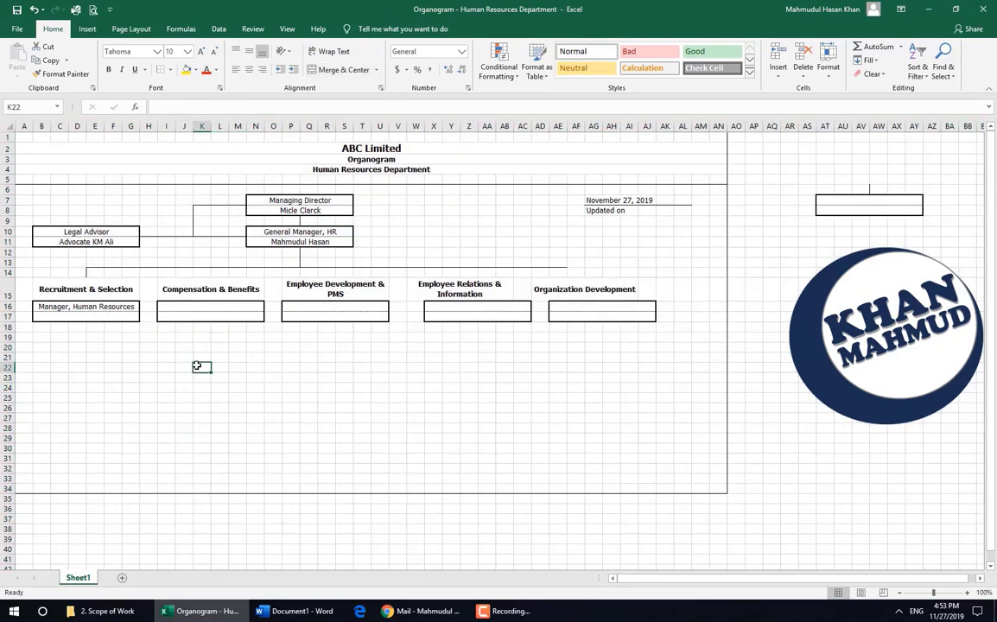
{"action": "left_click", "coordinate": [78, 317]}
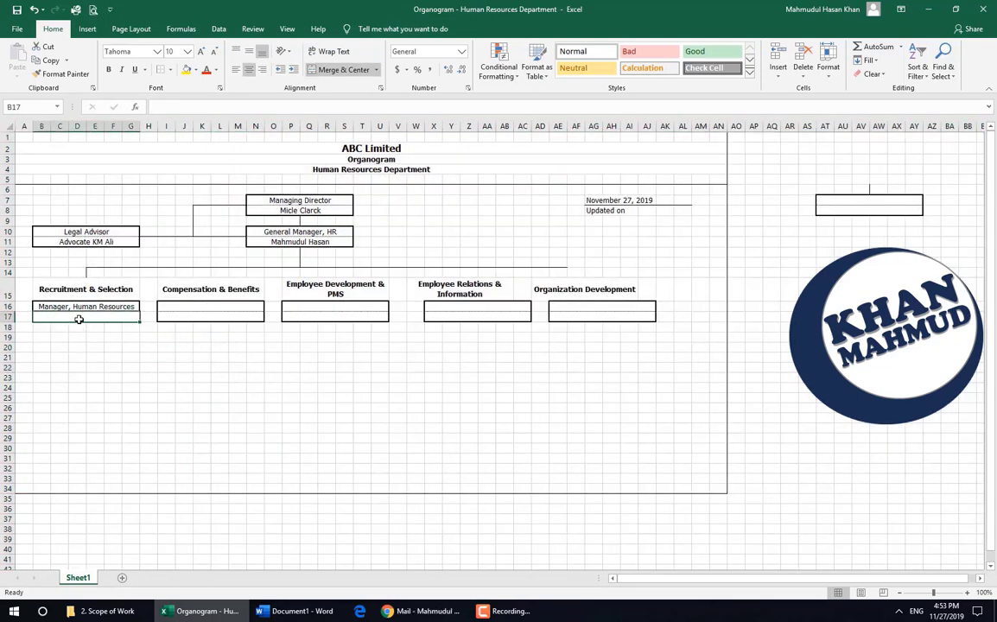
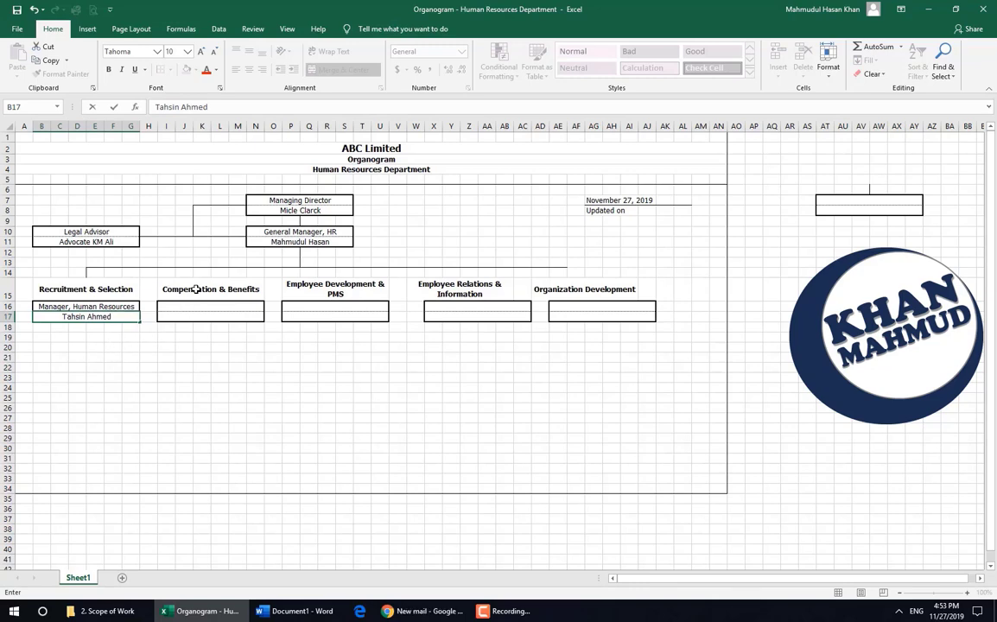
{"action": "left_click", "coordinate": [217, 273]}
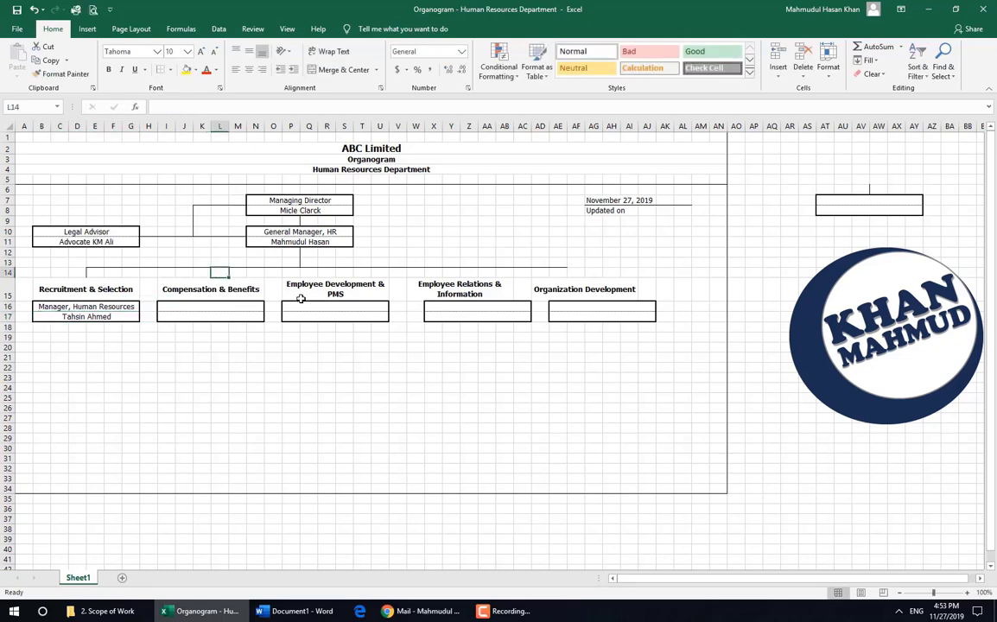
Re-seat the two empty boxes at W16:AJ17 by cutting them out and pasting them back
{"action": "left_click", "coordinate": [341, 271]}
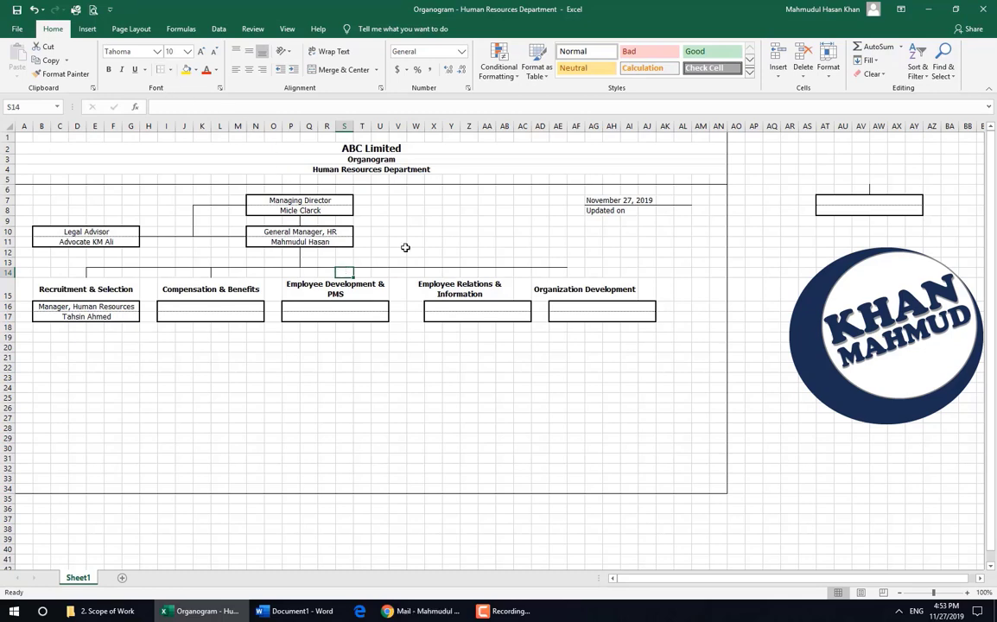
{"action": "left_click", "coordinate": [471, 273]}
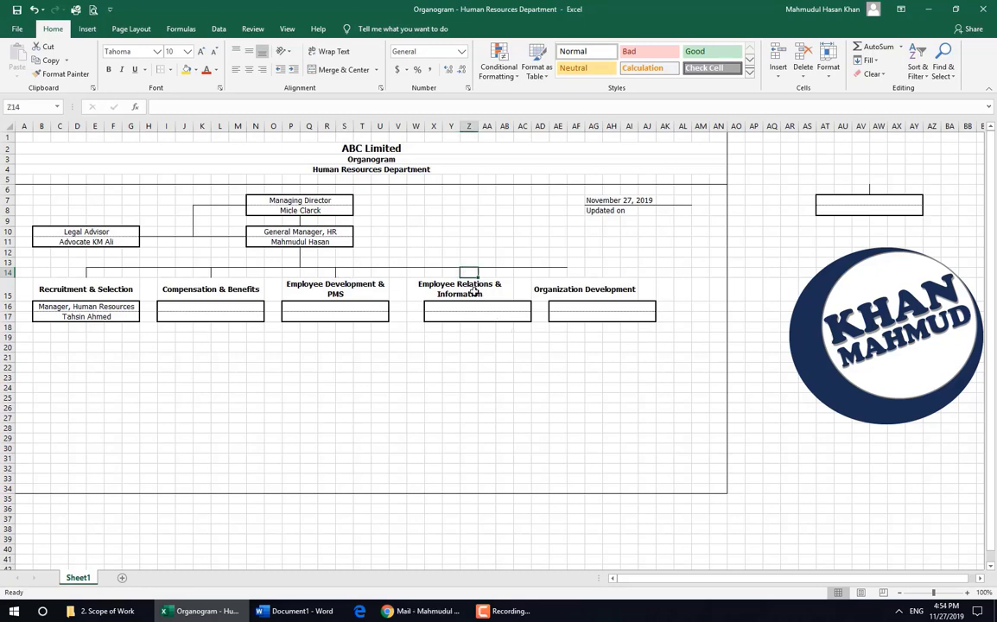
{"action": "left_click", "coordinate": [474, 293]}
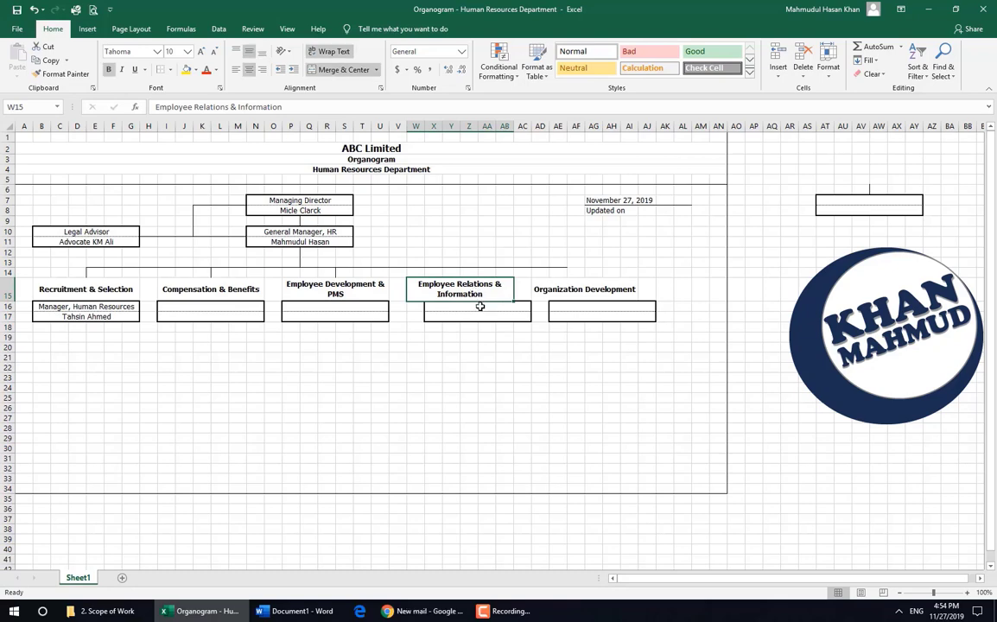
{"action": "left_click_drag", "start_coordinate": [481, 309], "coordinate": [613, 320]}
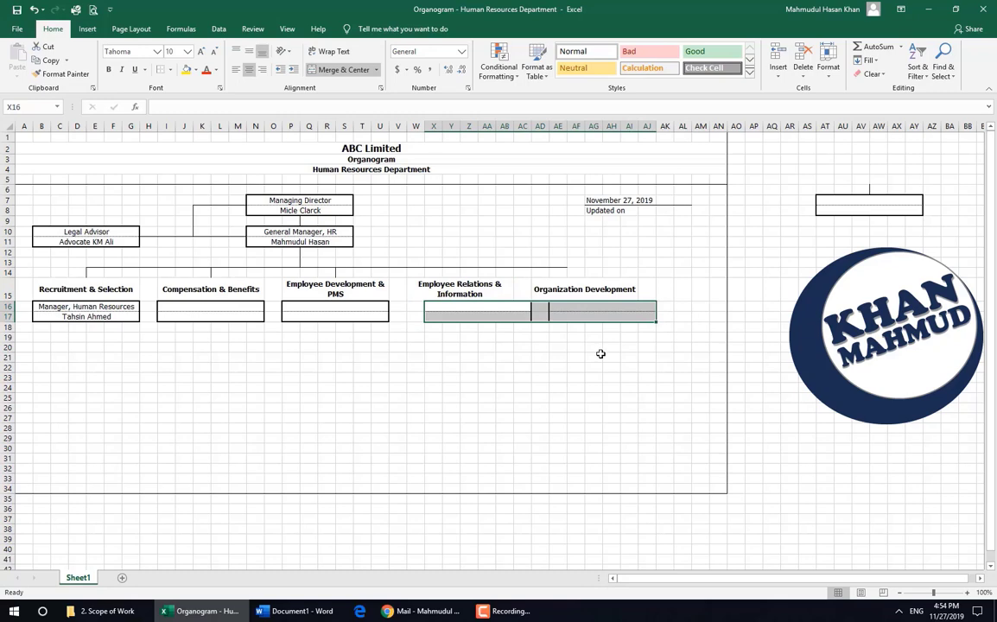
{"action": "key", "text": "ctrl+x"}
{"action": "left_click", "coordinate": [367, 414]}
{"action": "key", "text": "ctrl+v"}
{"action": "key", "text": "ctrl+x"}
{"action": "left_click", "coordinate": [418, 309]}
{"action": "key", "text": "ctrl+v"}
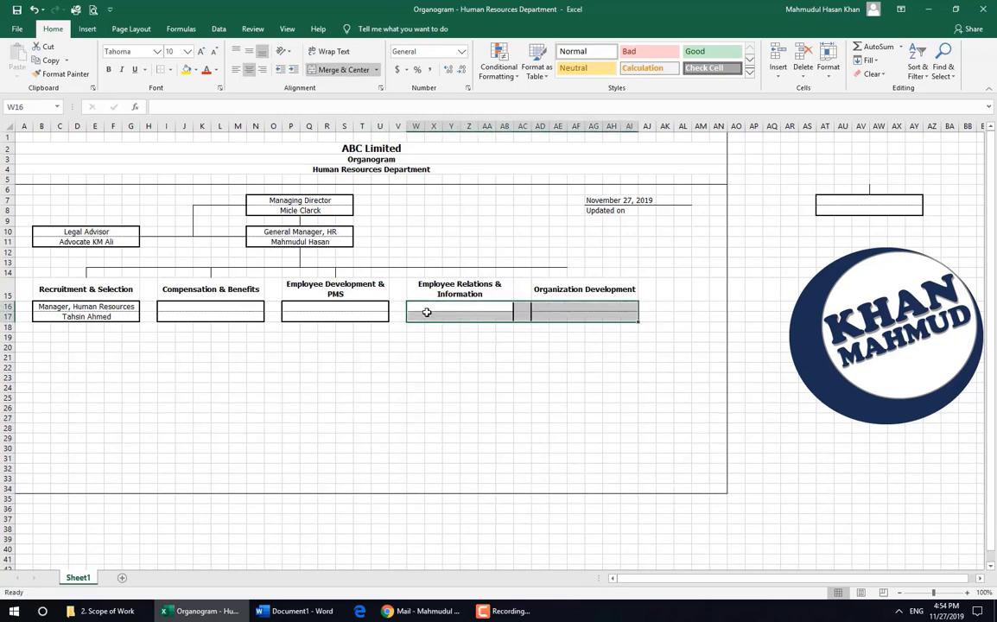
{"action": "left_click", "coordinate": [557, 379]}
Add a bottom border at AF13 to extend the connector to Organization Development
{"action": "left_click", "coordinate": [469, 274]}
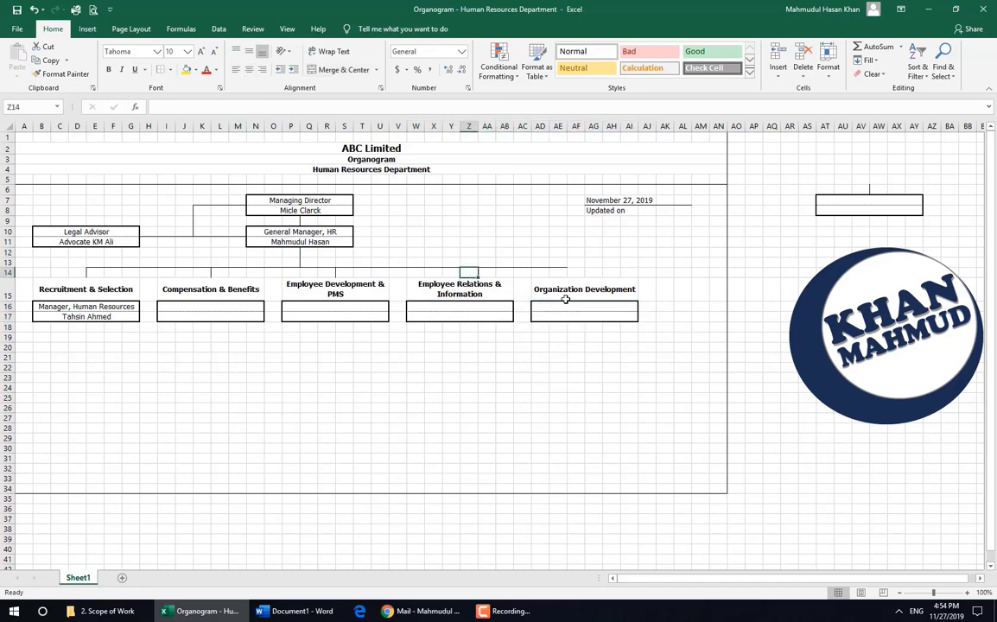
{"action": "left_click", "coordinate": [592, 273]}
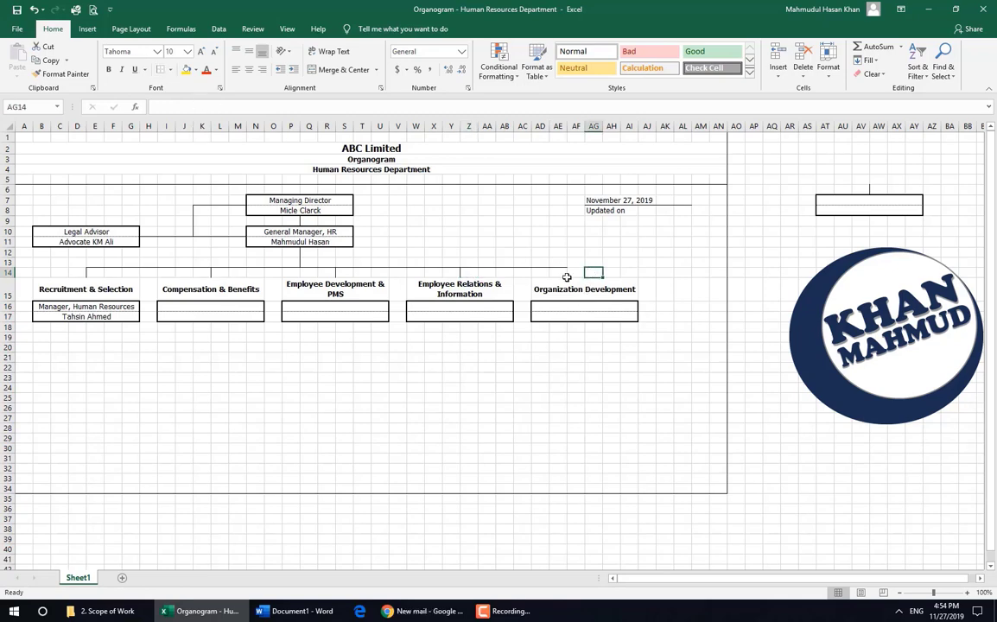
{"action": "left_click", "coordinate": [571, 263]}
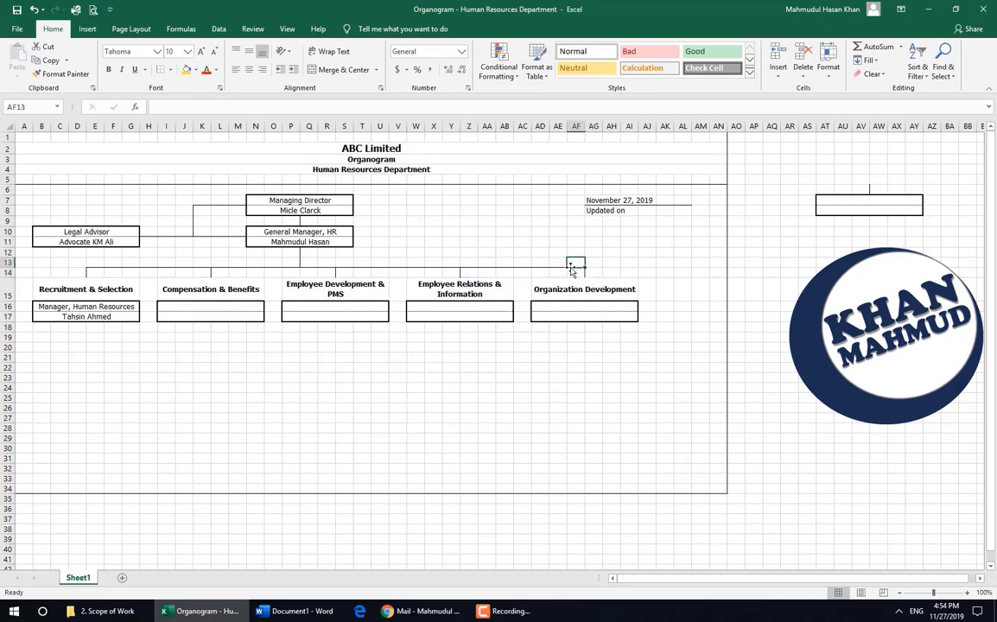
{"action": "left_click", "coordinate": [170, 69]}
{"action": "left_click", "coordinate": [192, 99]}
{"action": "left_click", "coordinate": [404, 378]}
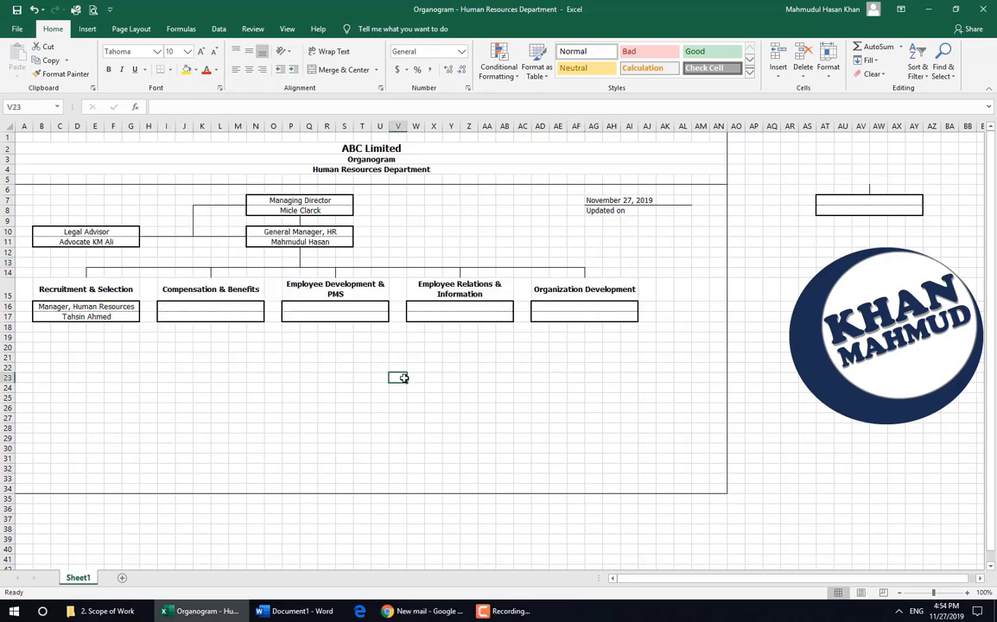
Split the Organization Development heading onto two lines and enter the manager's name in its box
{"action": "double_click", "coordinate": [586, 289]}
{"action": "key", "text": "alt+Return"}
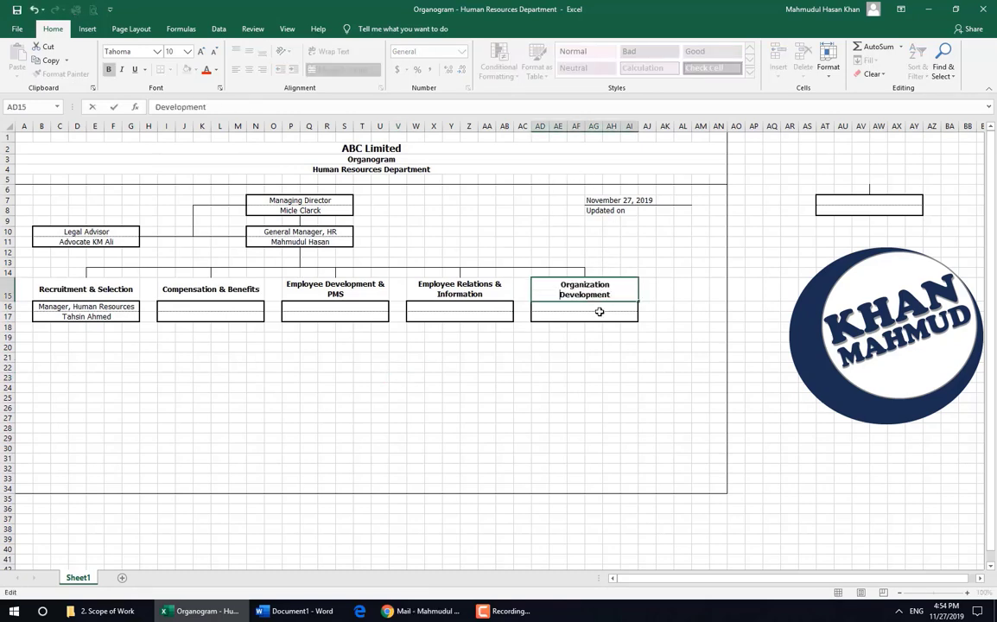
{"action": "left_click", "coordinate": [595, 330]}
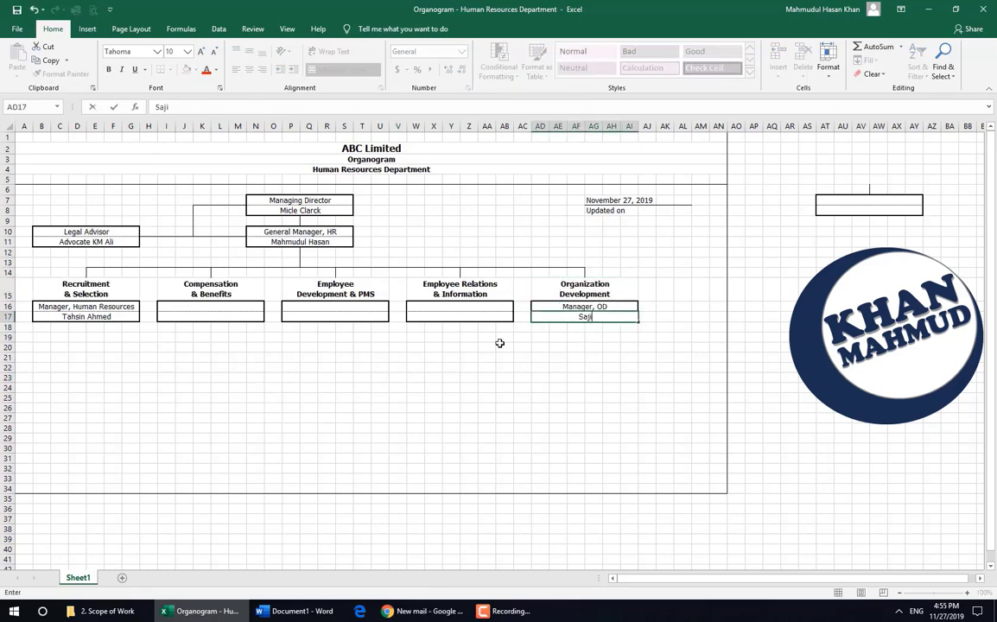
{"action": "type", "text": "Hossain"}
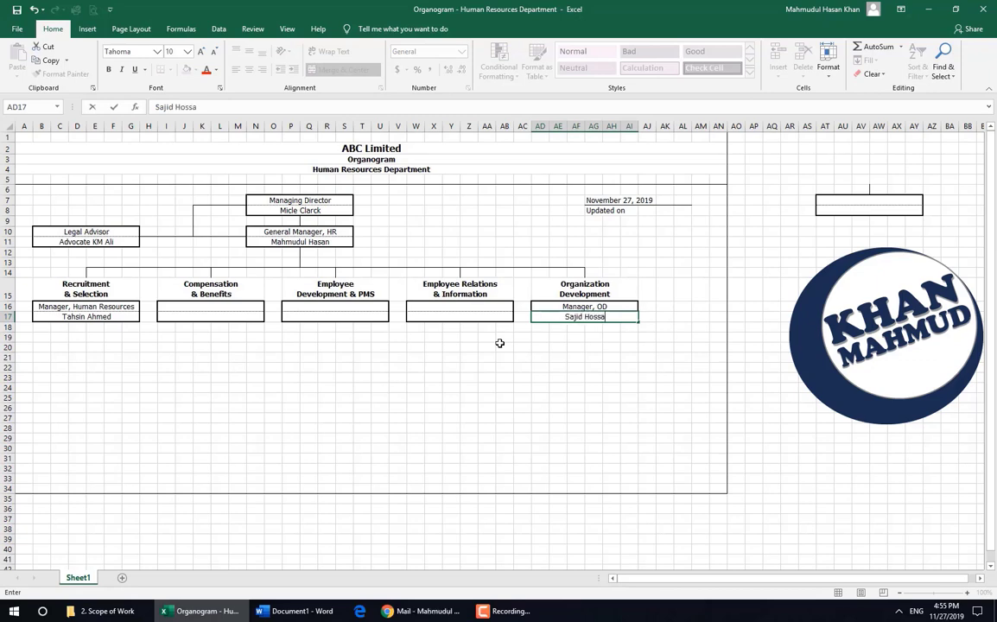
Change the box title to 'Manager, Human Resources' and copy it into the Employee Development & PMS box
{"action": "double_click", "coordinate": [624, 308]}
{"action": "key", "text": "BackSpace"}
{"action": "key", "text": "BackSpace"}
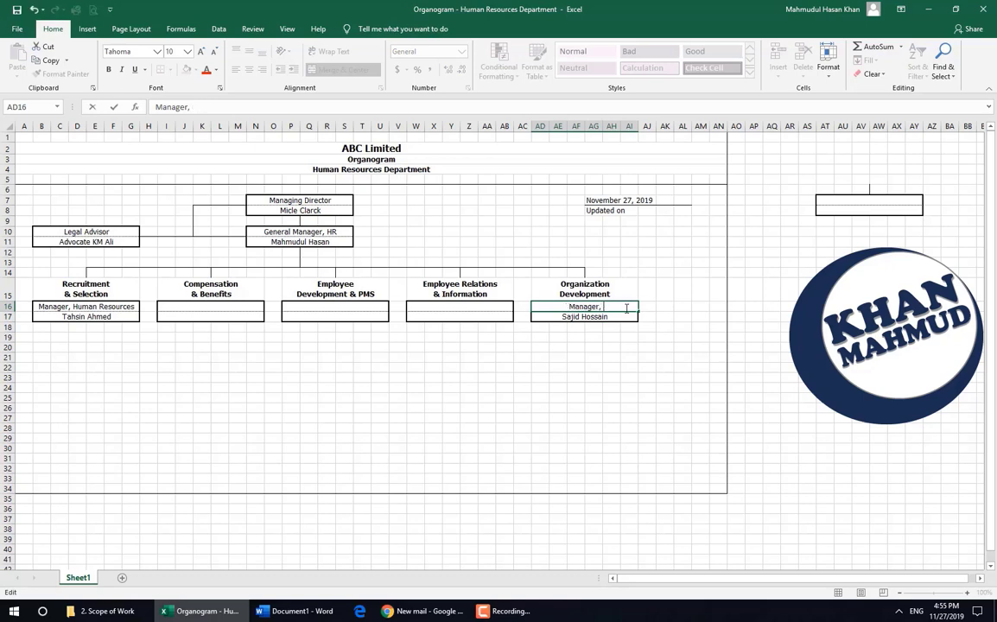
{"action": "type", "text": "Human Re"}
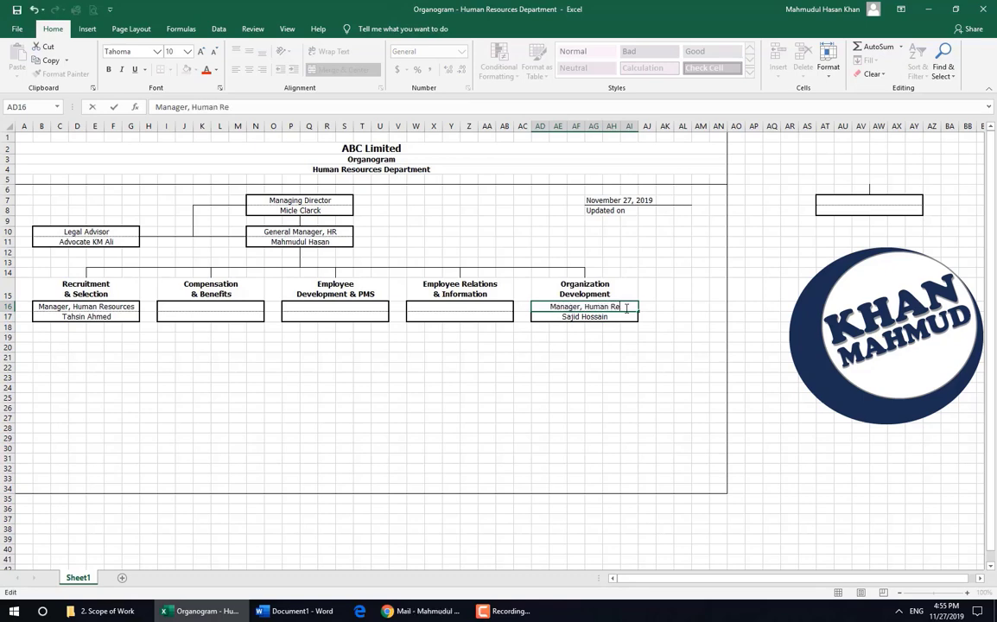
{"action": "type", "text": "sources"}
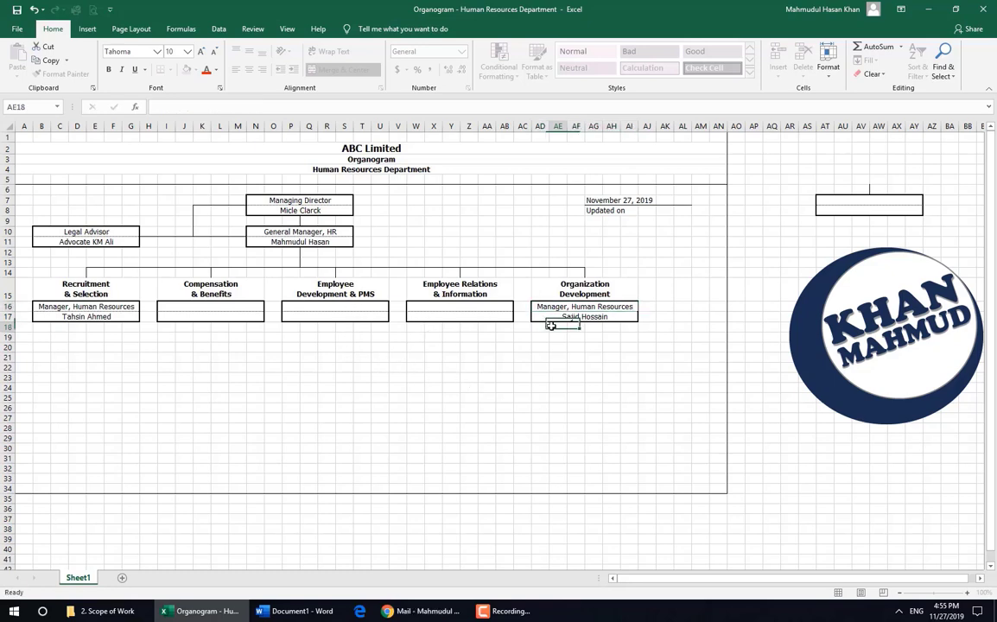
{"action": "key", "text": "Escape"}
{"action": "key", "text": "ctrl+c"}
{"action": "left_click", "coordinate": [349, 307]}
{"action": "key", "text": "ctrl+v"}
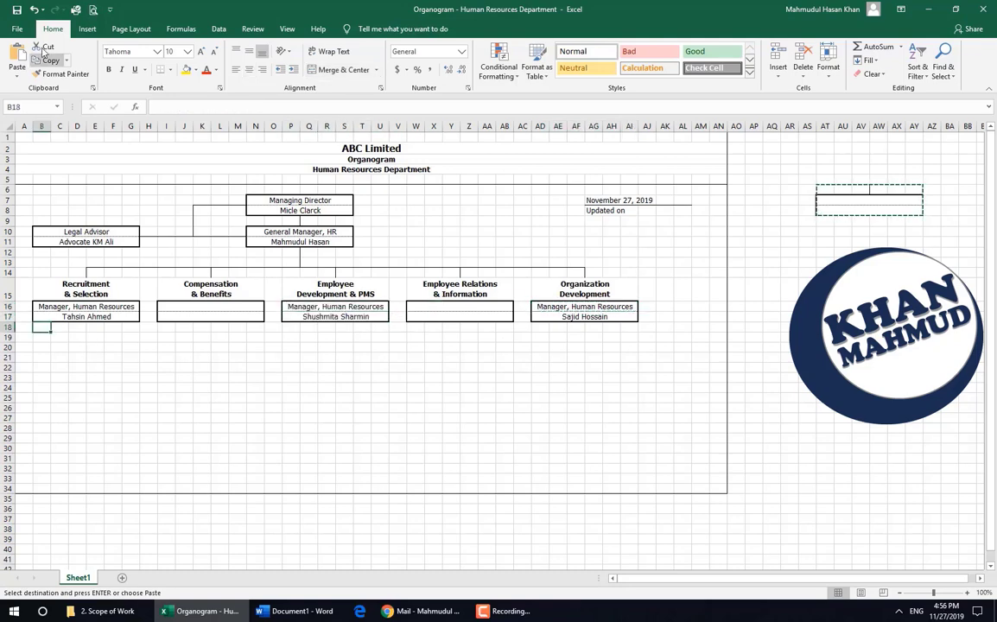
{"action": "key", "text": "Escape"}
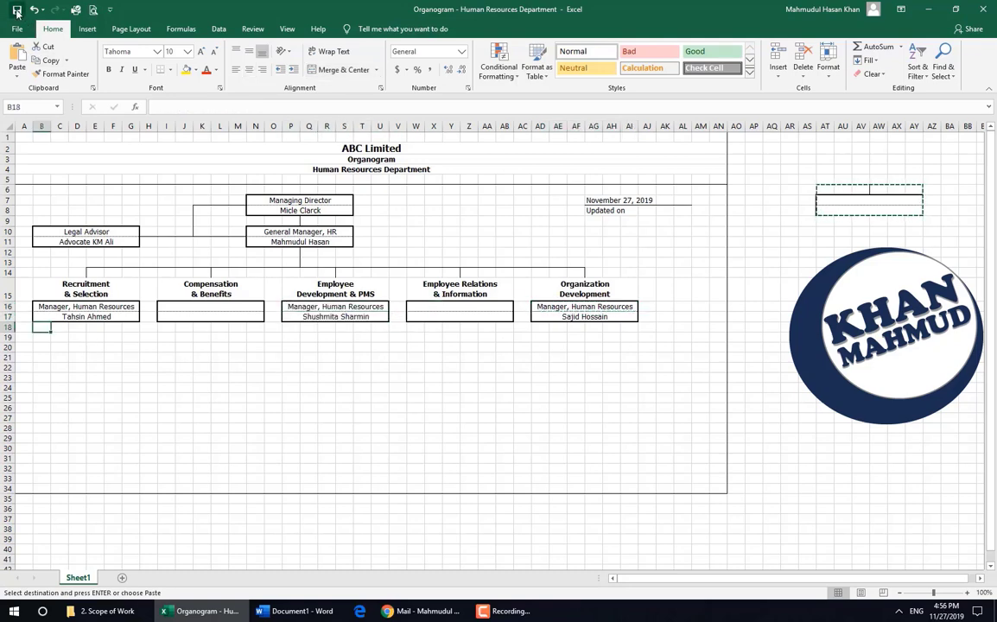
{"action": "left_click", "coordinate": [63, 330]}
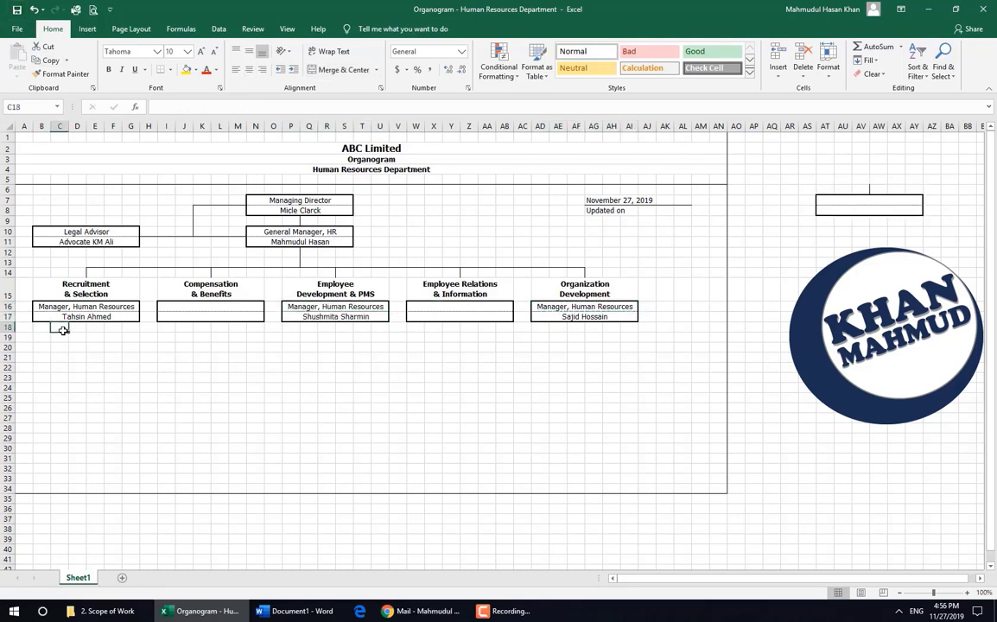
Build a merged two-row box at C19:G20 with all borders and a thick outside outline
{"action": "left_click_drag", "start_coordinate": [57, 337], "coordinate": [129, 337]}
{"action": "mouse_move", "coordinate": [58, 347]}
{"action": "left_mouse_down"}
{"action": "mouse_move", "coordinate": [134, 346]}
{"action": "mouse_move", "coordinate": [117, 348]}
{"action": "left_mouse_up"}
{"action": "left_click", "coordinate": [343, 69]}
{"action": "left_click", "coordinate": [118, 340]}
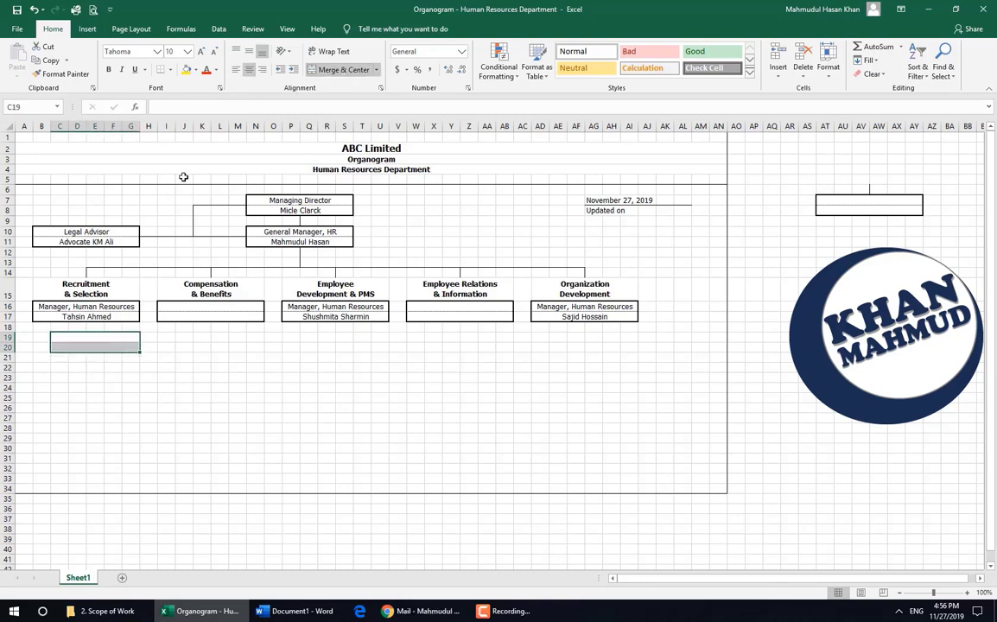
{"action": "left_click", "coordinate": [171, 72]}
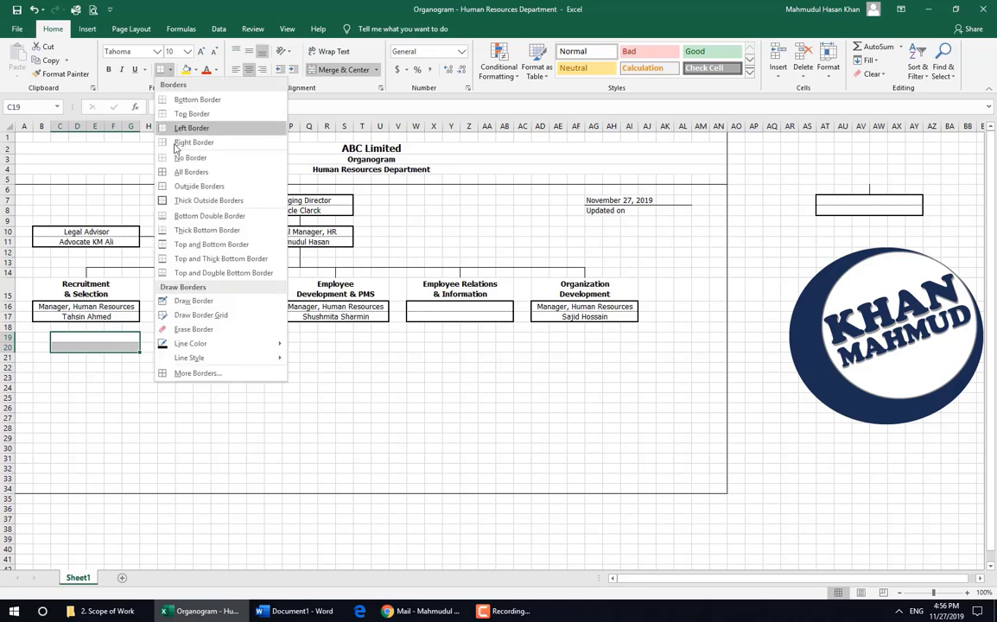
{"action": "left_click", "coordinate": [192, 186]}
{"action": "left_click", "coordinate": [170, 69]}
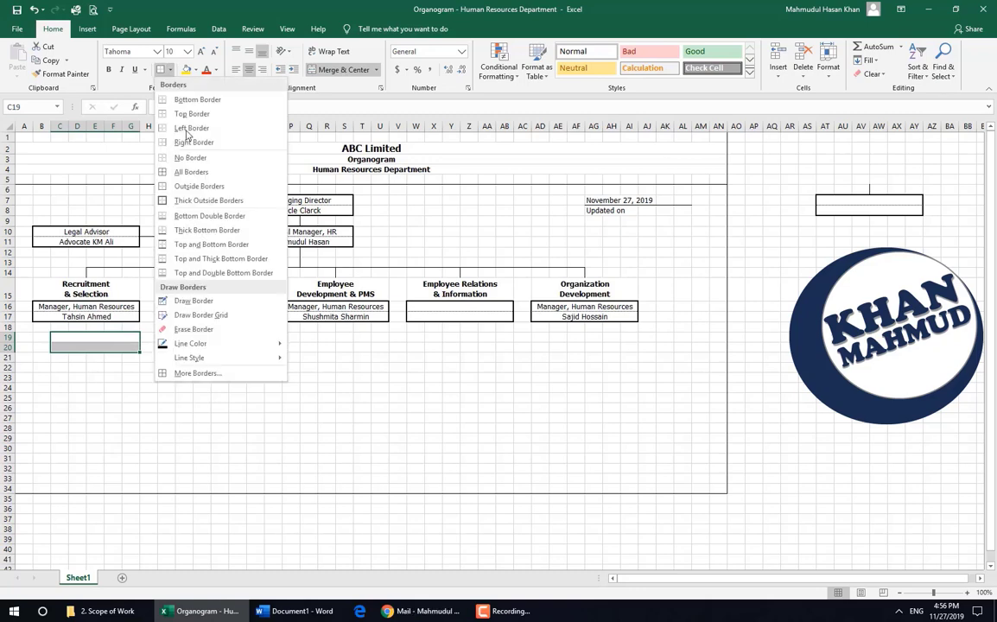
{"action": "left_click", "coordinate": [208, 200]}
{"action": "left_click", "coordinate": [170, 69]}
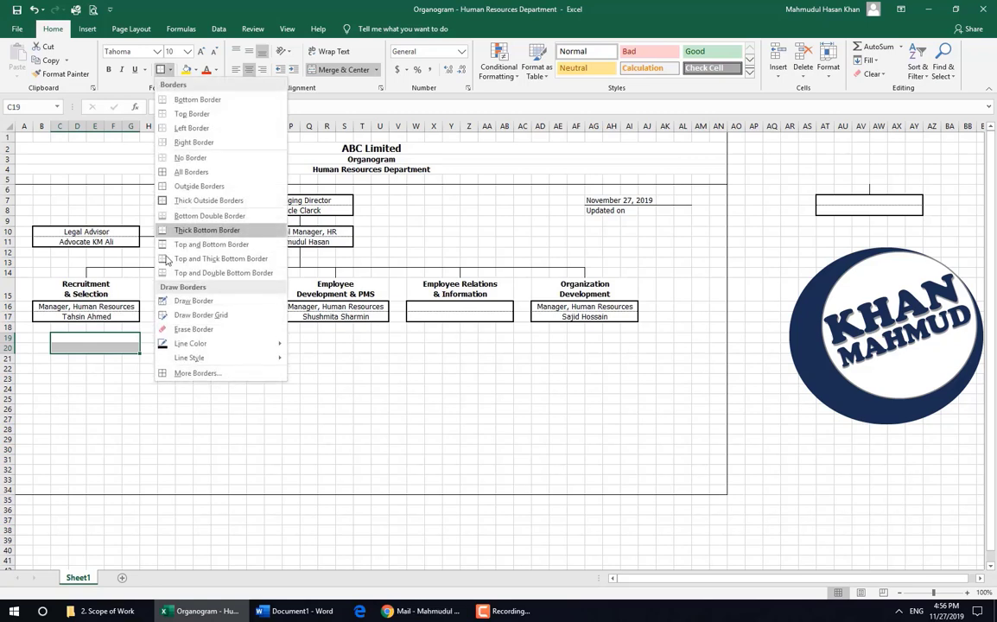
{"action": "left_click", "coordinate": [195, 374]}
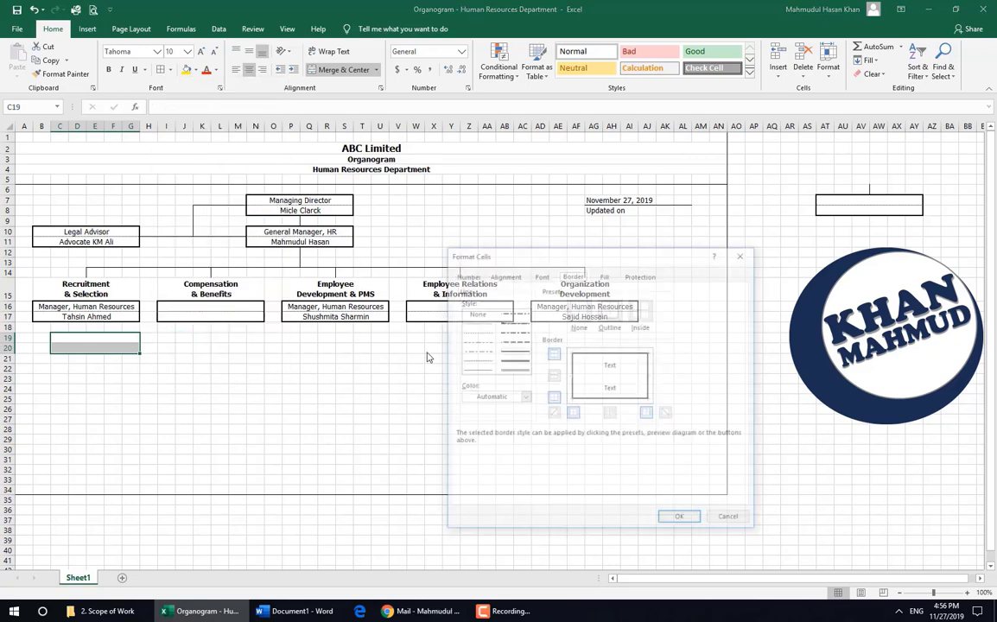
{"action": "left_click", "coordinate": [681, 519]}
{"action": "left_click", "coordinate": [97, 408]}
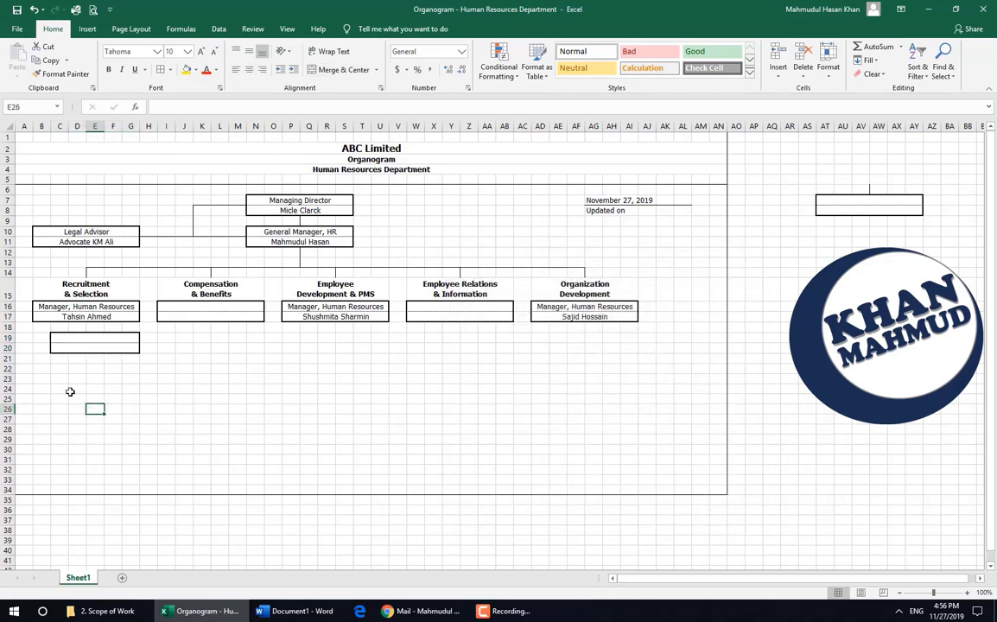
Give B19 a bottom border as the new box's connector stub
{"action": "left_click", "coordinate": [40, 338]}
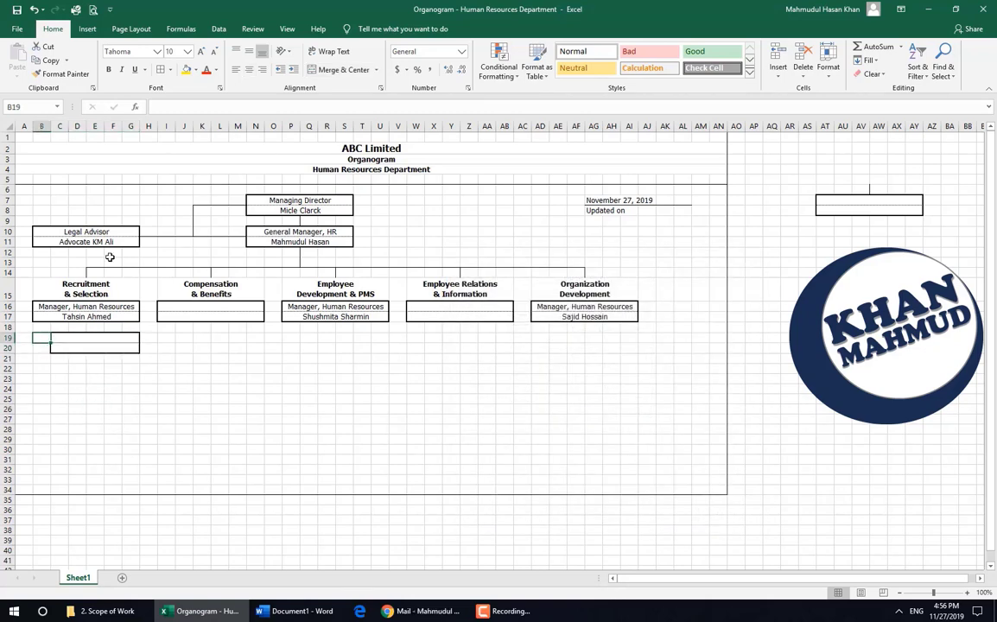
{"action": "left_click", "coordinate": [170, 69]}
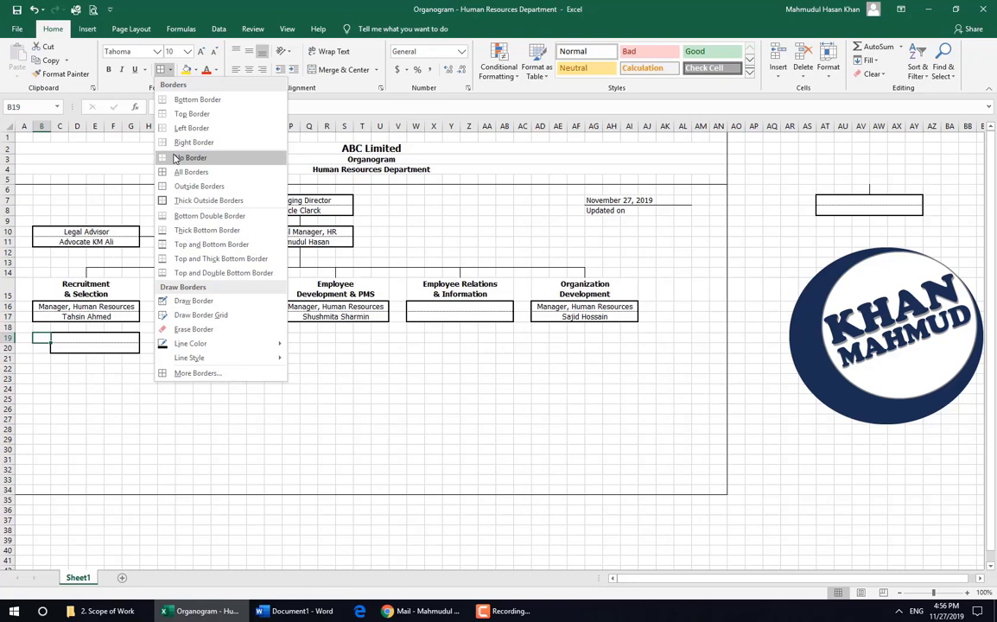
{"action": "left_click", "coordinate": [172, 99]}
{"action": "left_click", "coordinate": [150, 382]}
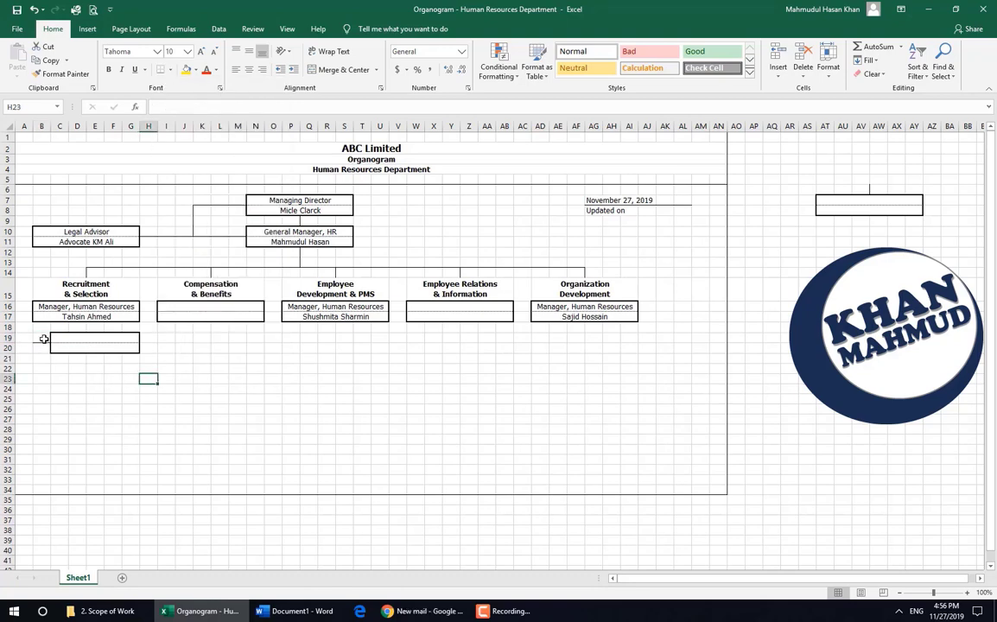
Copy the box with its stub and paste three more copies stacked below it
{"action": "left_click_drag", "start_coordinate": [43, 338], "coordinate": [115, 349]}
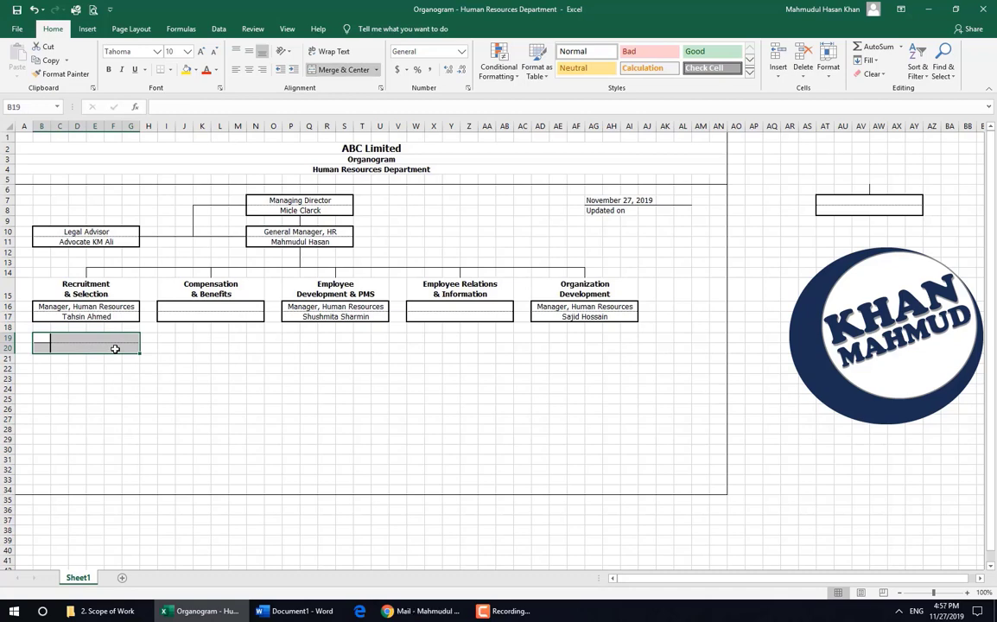
{"action": "key", "text": "ctrl+c"}
{"action": "key", "text": "Down"}
{"action": "key", "text": "Down"}
{"action": "key", "text": "Down"}
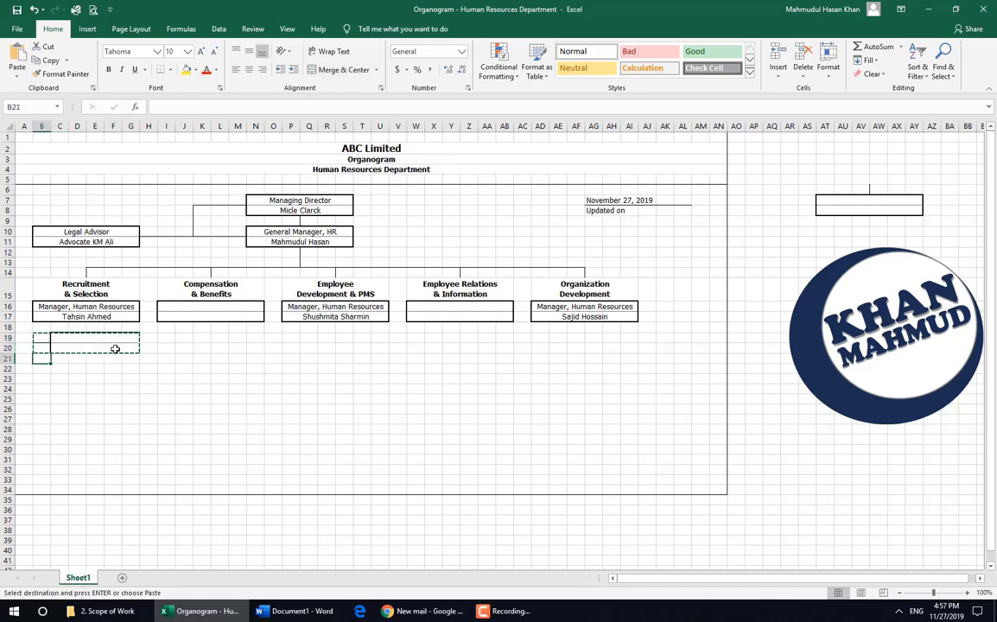
{"action": "key", "text": "ctrl+v"}
{"action": "key", "text": "Down"}
{"action": "key", "text": "Down"}
{"action": "key", "text": "Down"}
{"action": "key", "text": "ctrl+v"}
{"action": "key", "text": "Down"}
{"action": "key", "text": "Down"}
{"action": "key", "text": "Down"}
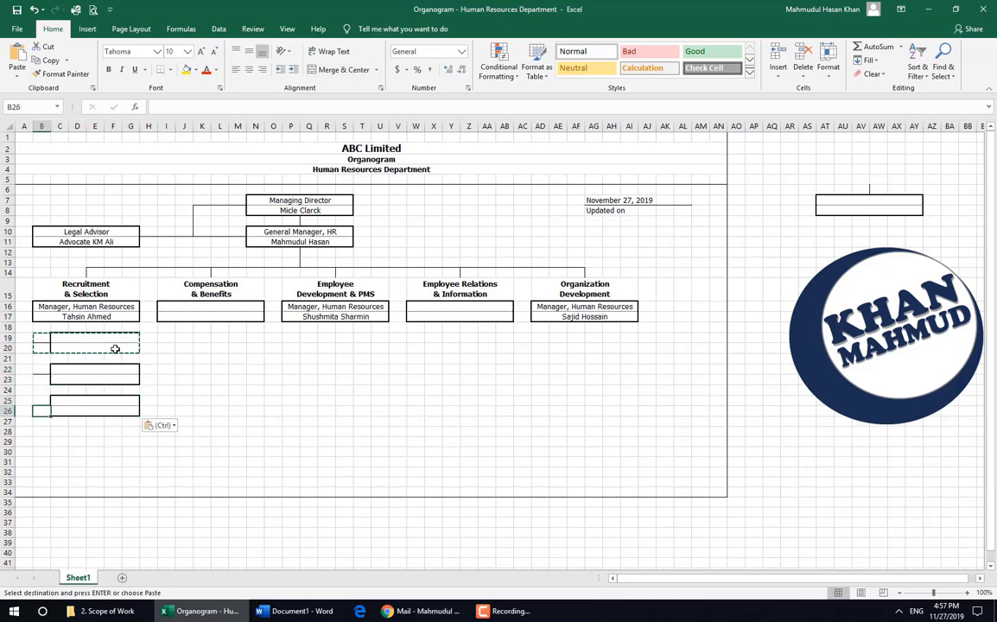
{"action": "key", "text": "ctrl+v"}
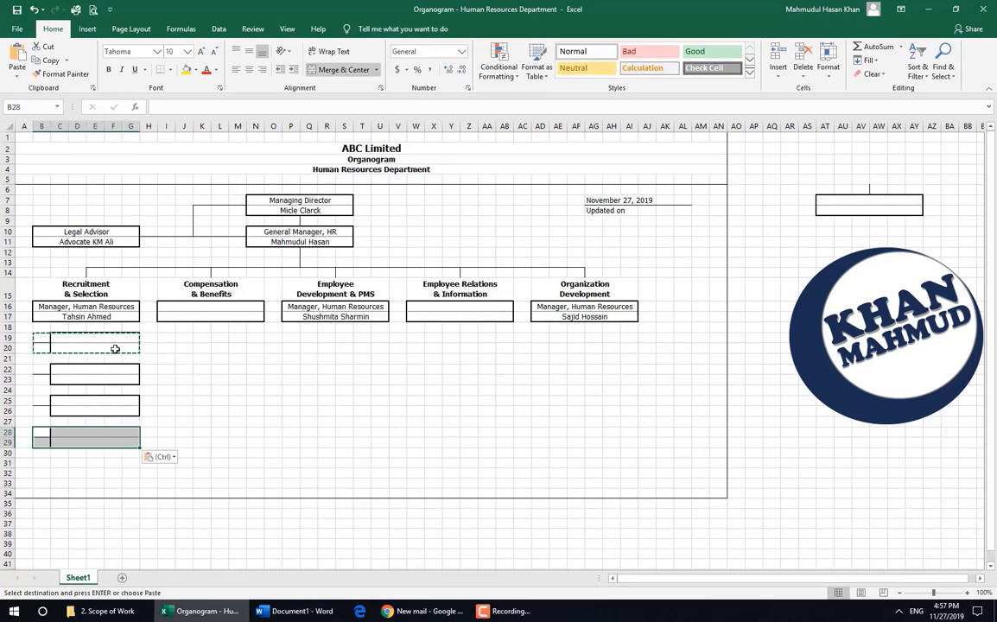
{"action": "left_click_drag", "start_coordinate": [42, 342], "coordinate": [116, 440]}
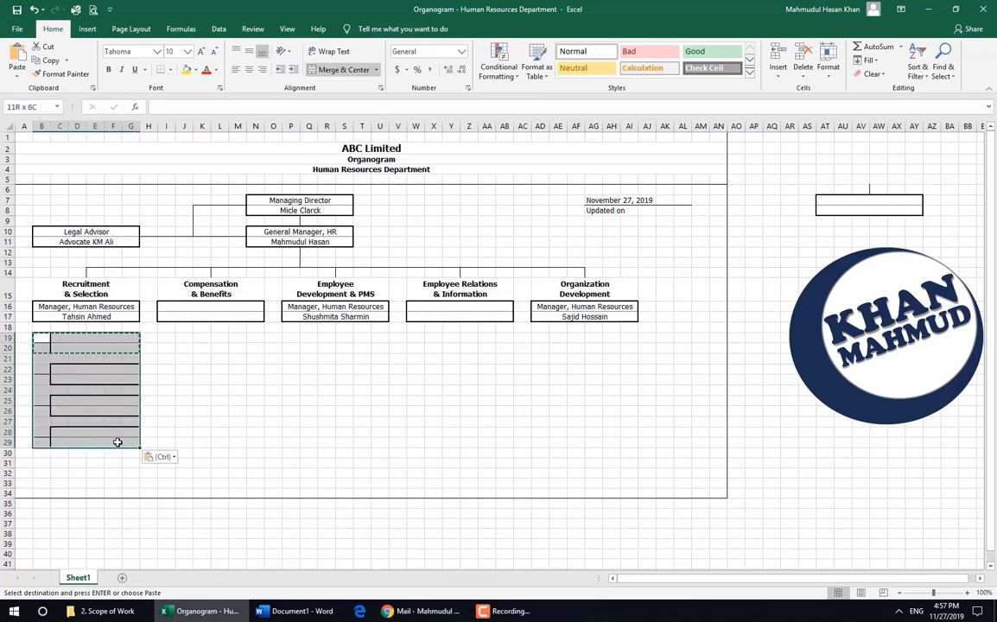
{"action": "key", "text": "Return"}
{"action": "left_click", "coordinate": [41, 329]}
{"action": "left_click_drag", "start_coordinate": [41, 329], "coordinate": [40, 432]}
Apply a left border down B18:B28 to form the vertical connector
{"action": "left_click", "coordinate": [170, 69]}
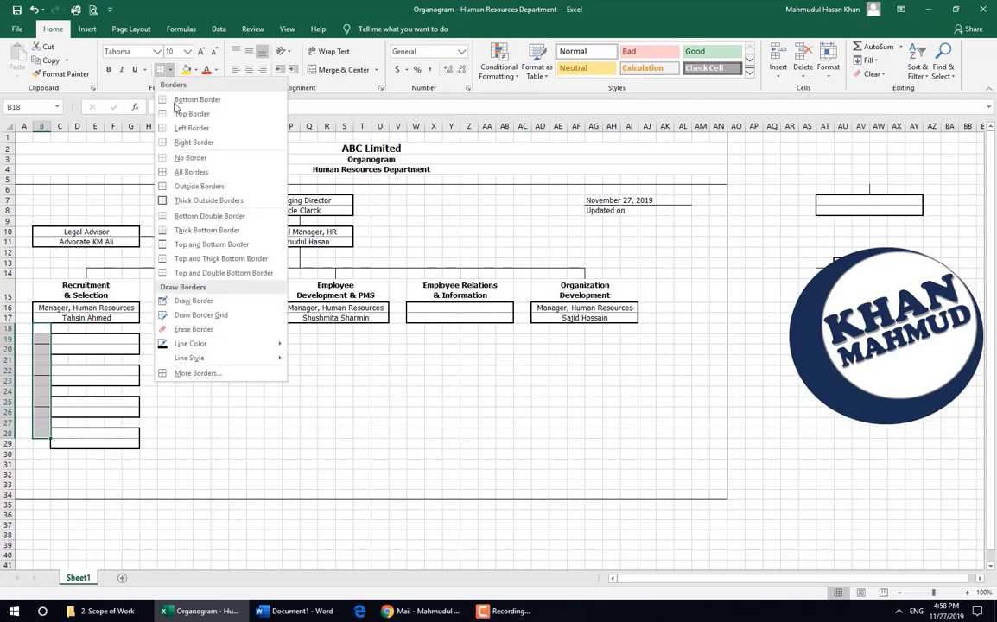
{"action": "left_click", "coordinate": [174, 130]}
{"action": "left_click", "coordinate": [125, 339]}
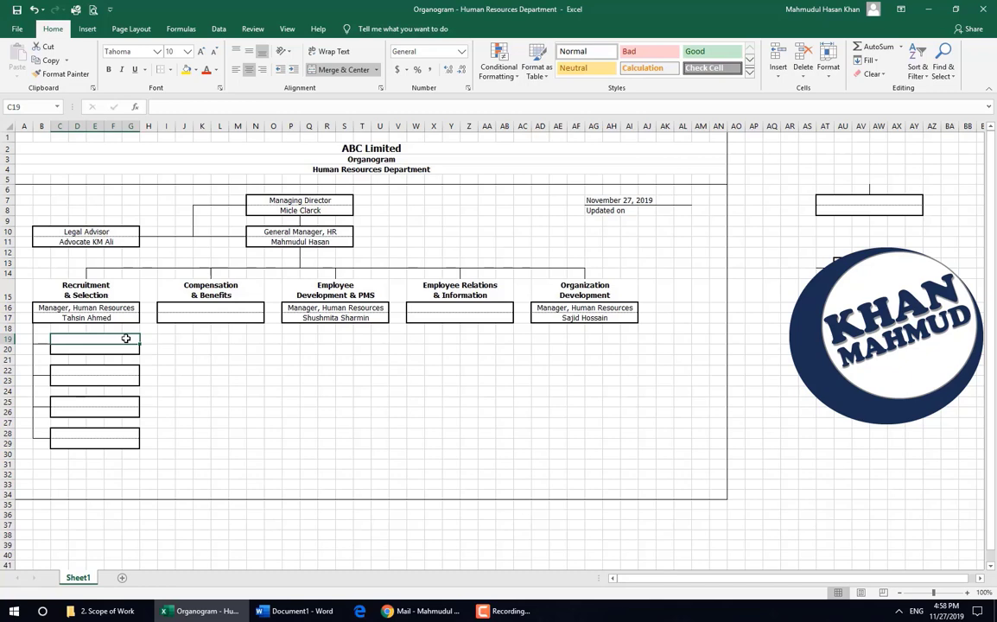
Enter the executive's full name into C26 in the Executive, HR box
{"action": "type", "text": "A"}
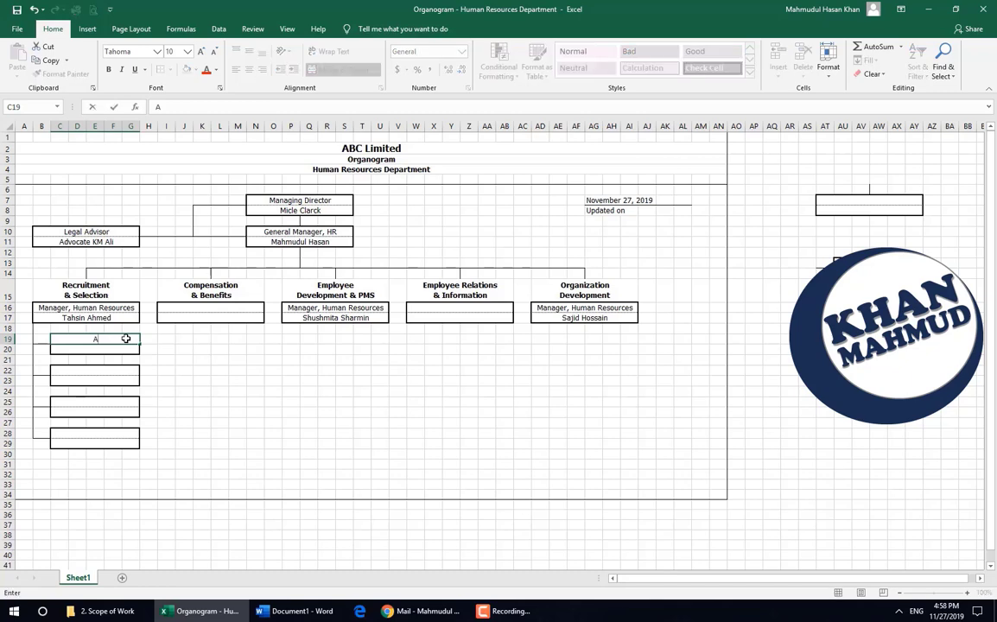
{"action": "type", "text": "ssistant Manager, HR"}
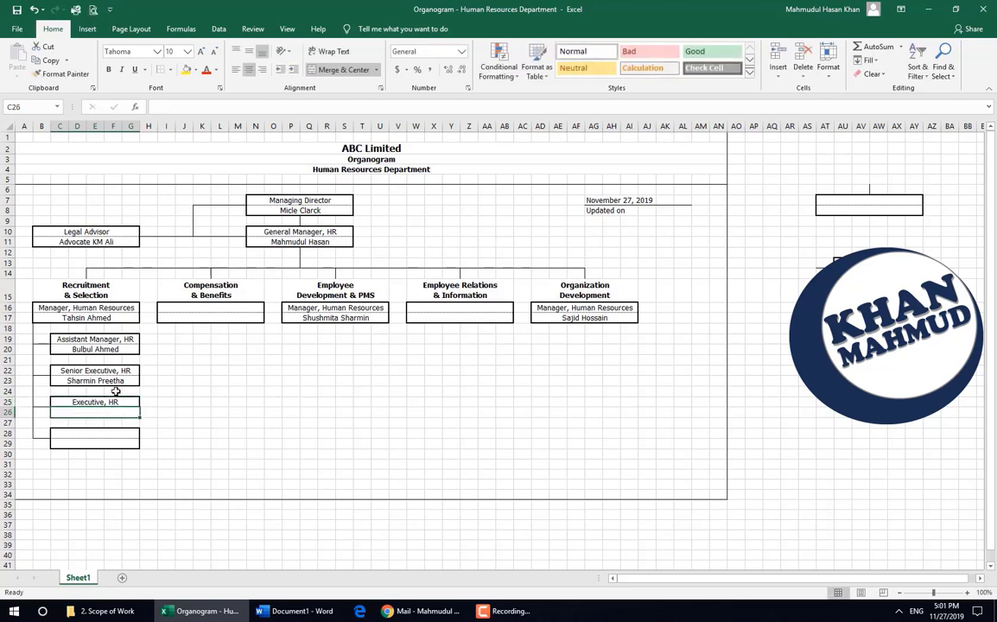
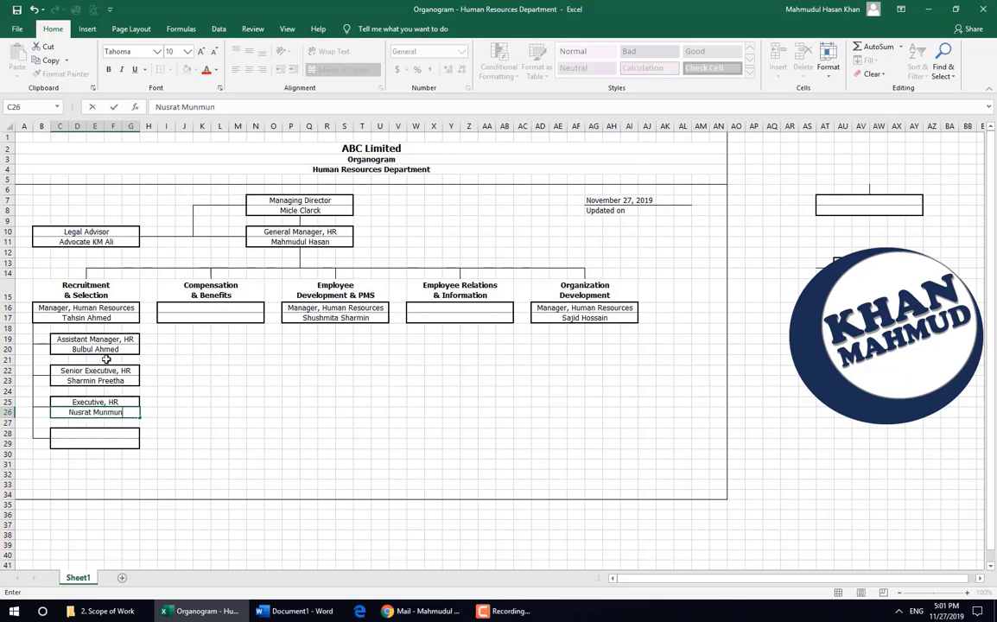
{"action": "left_click", "coordinate": [87, 445]}
Undo to remove the unused fourth box and its connector line
{"action": "left_click", "coordinate": [81, 451]}
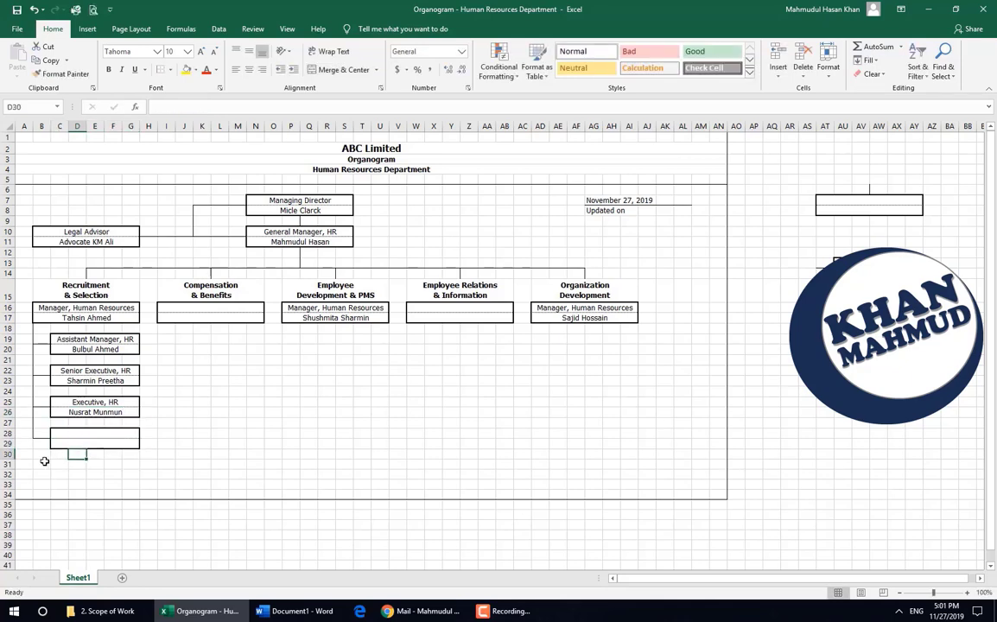
{"action": "key", "text": "ctrl+z"}
{"action": "left_click", "coordinate": [362, 412]}
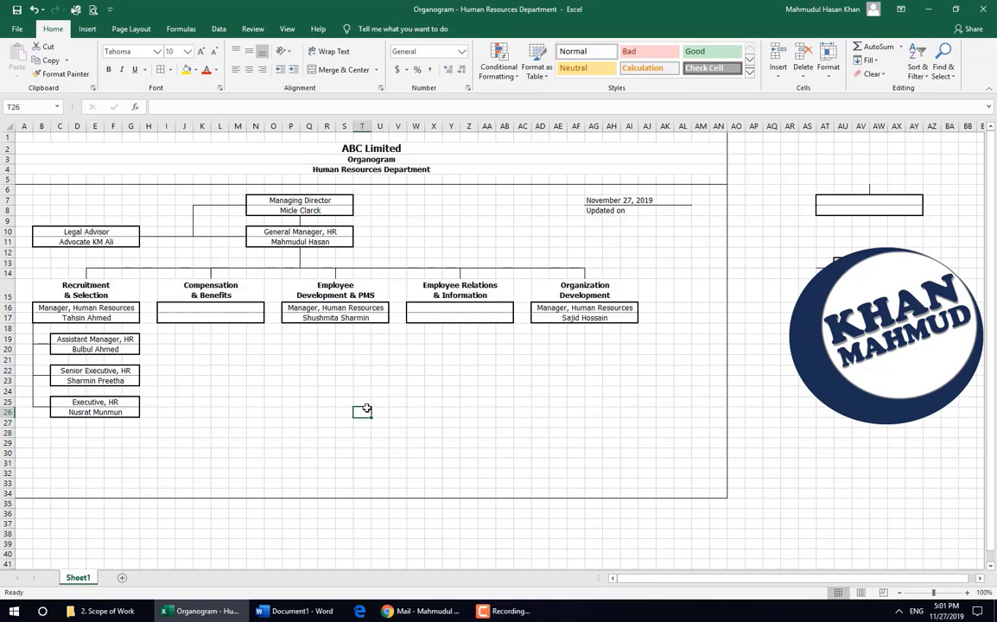
Move the empty Compensation & Benefits box from I16:N17 down to row 19
{"action": "left_click_drag", "start_coordinate": [229, 304], "coordinate": [226, 317]}
{"action": "key", "text": "ctrl+x"}
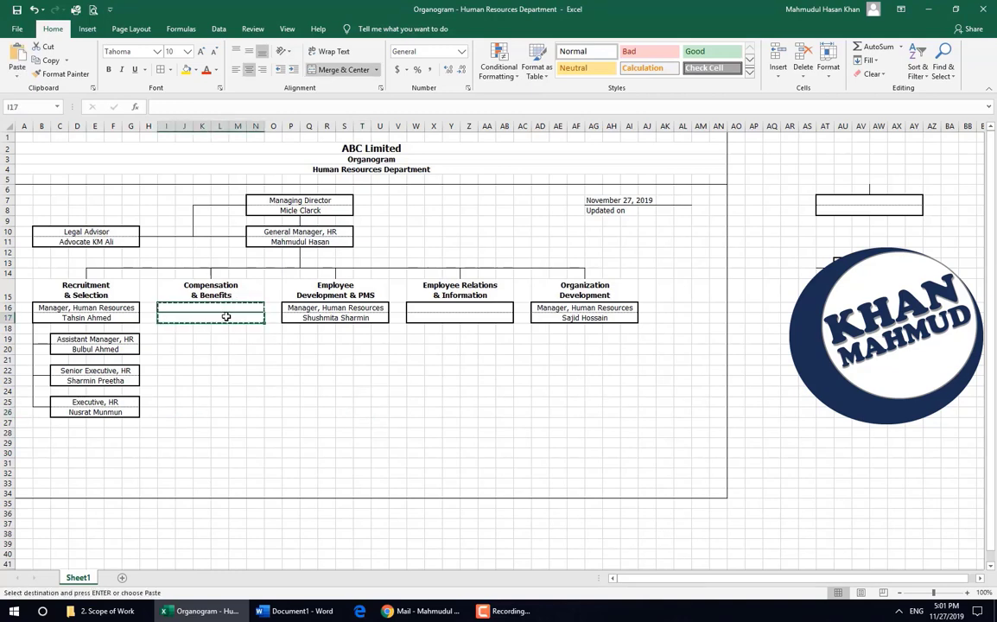
{"action": "key", "text": "Down"}
{"action": "key", "text": "Down"}
{"action": "key", "text": "ctrl+v"}
Draw a left-border connector line through L16:L17 from the heading down to the box
{"action": "left_click", "coordinate": [225, 317]}
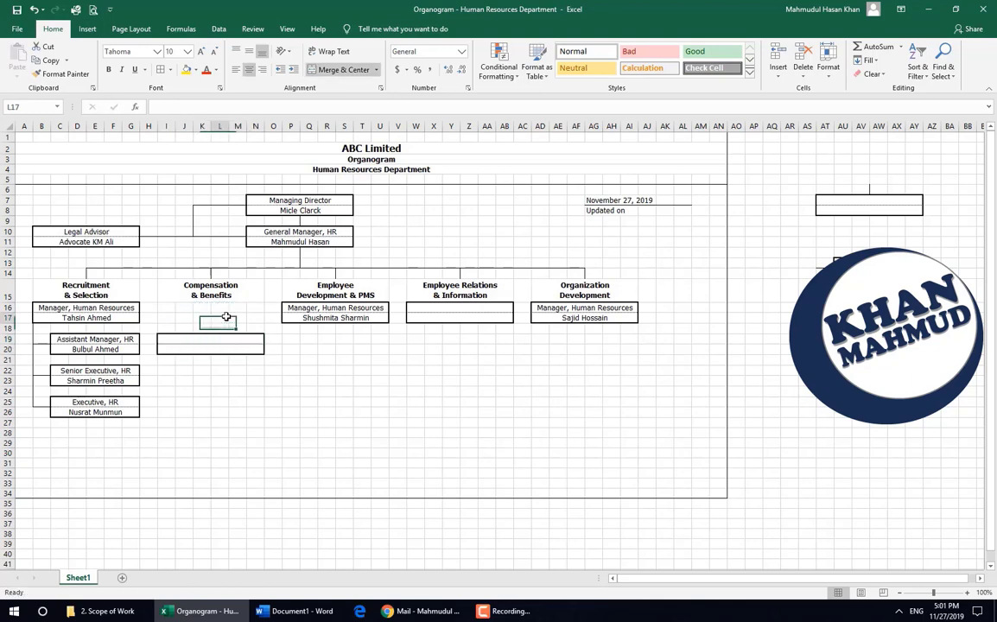
{"action": "left_click_drag", "start_coordinate": [217, 306], "coordinate": [218, 322]}
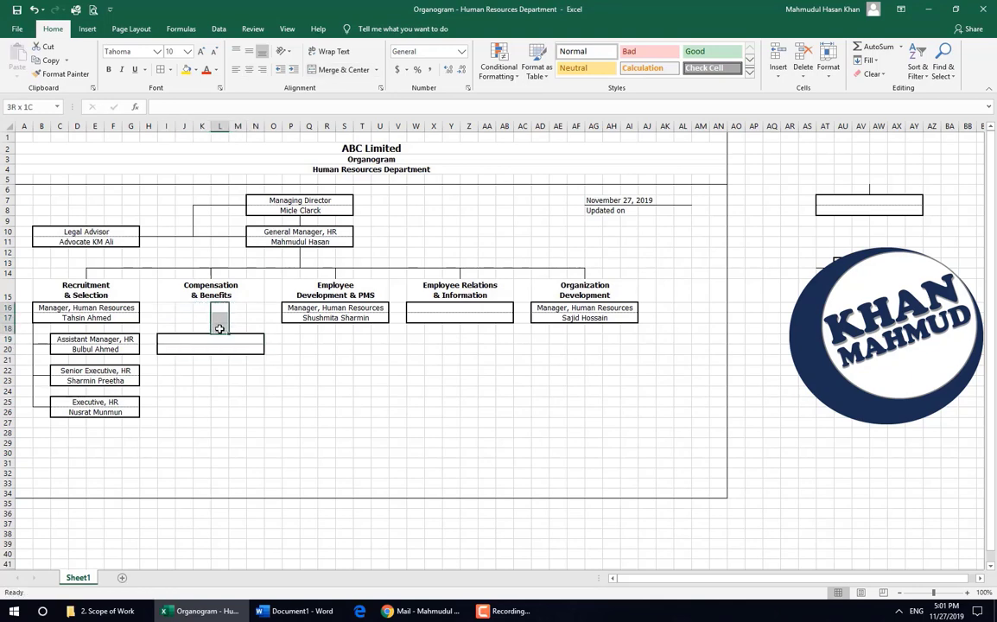
{"action": "left_click", "coordinate": [172, 70]}
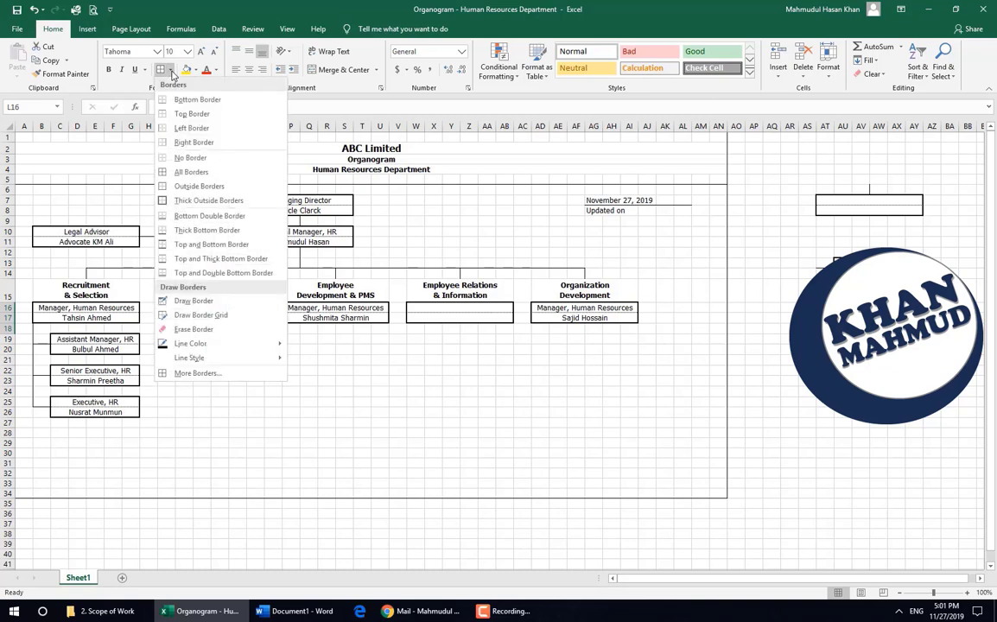
{"action": "left_click", "coordinate": [180, 130]}
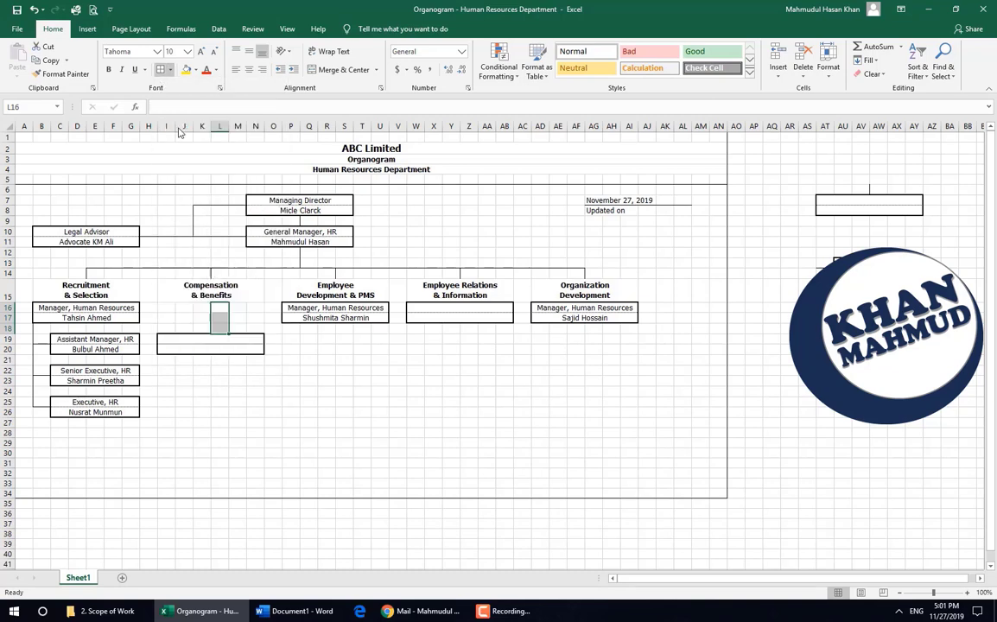
{"action": "left_click", "coordinate": [196, 380]}
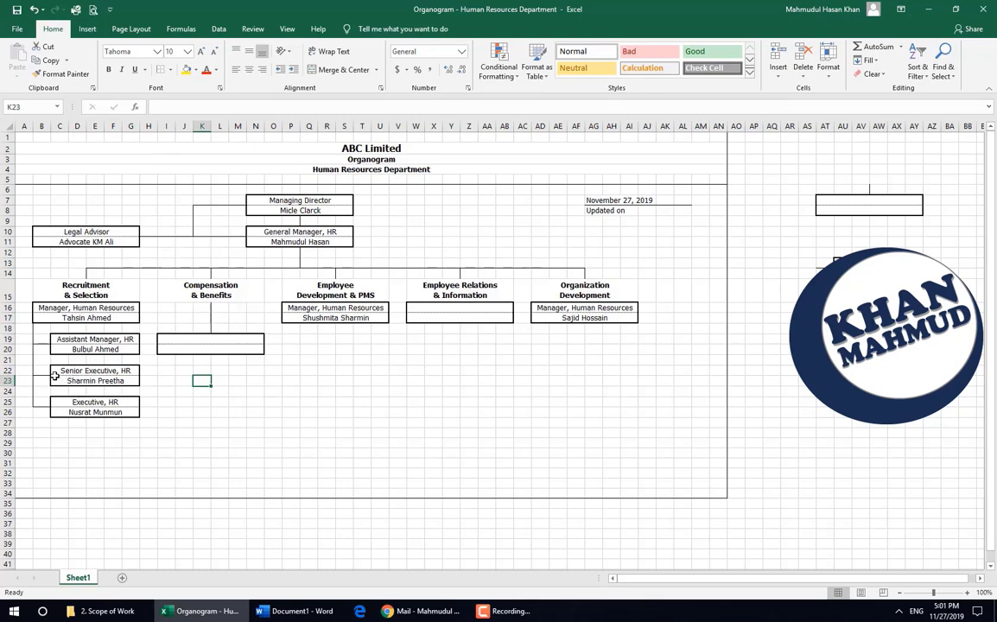
Copy the Assistant Manager and Senior Executive boxes with connector (B18:G23) to I21
{"action": "left_click_drag", "start_coordinate": [42, 330], "coordinate": [107, 377]}
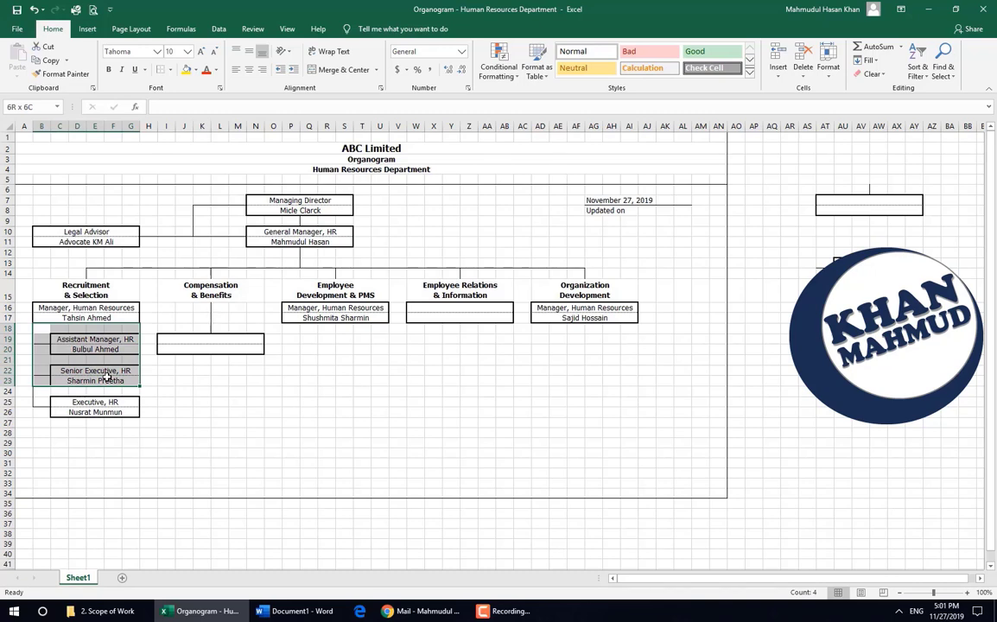
{"action": "left_click_drag", "start_coordinate": [107, 377], "coordinate": [107, 376]}
{"action": "key", "text": "ctrl+c"}
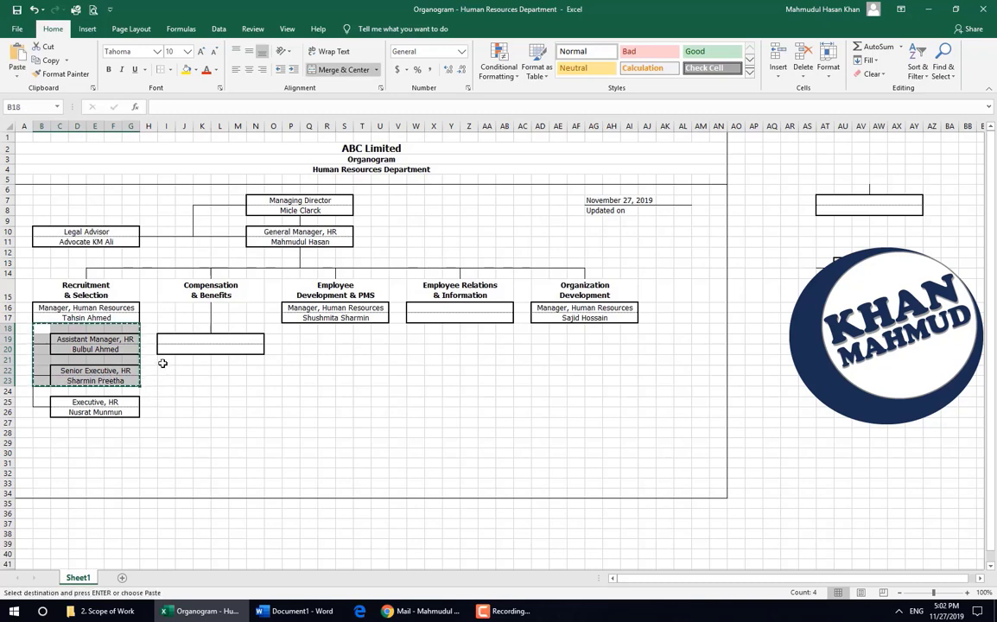
{"action": "left_click", "coordinate": [163, 363]}
{"action": "key", "text": "ctrl+v"}
{"action": "left_click", "coordinate": [245, 413]}
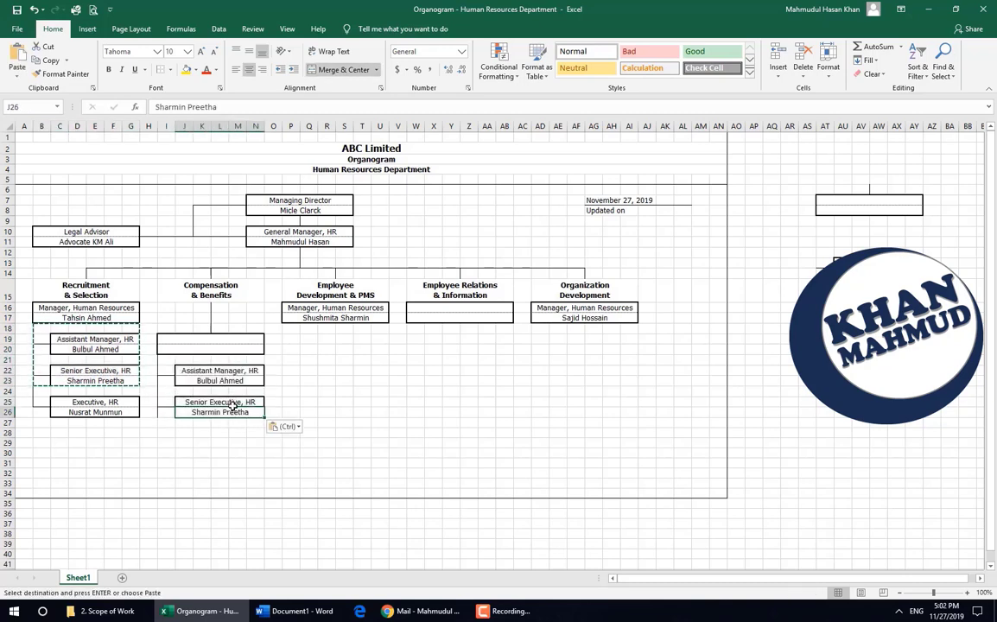
Retitle the upper pasted box Senior Executive, HR by pasting the title from C22
{"action": "left_click", "coordinate": [202, 371]}
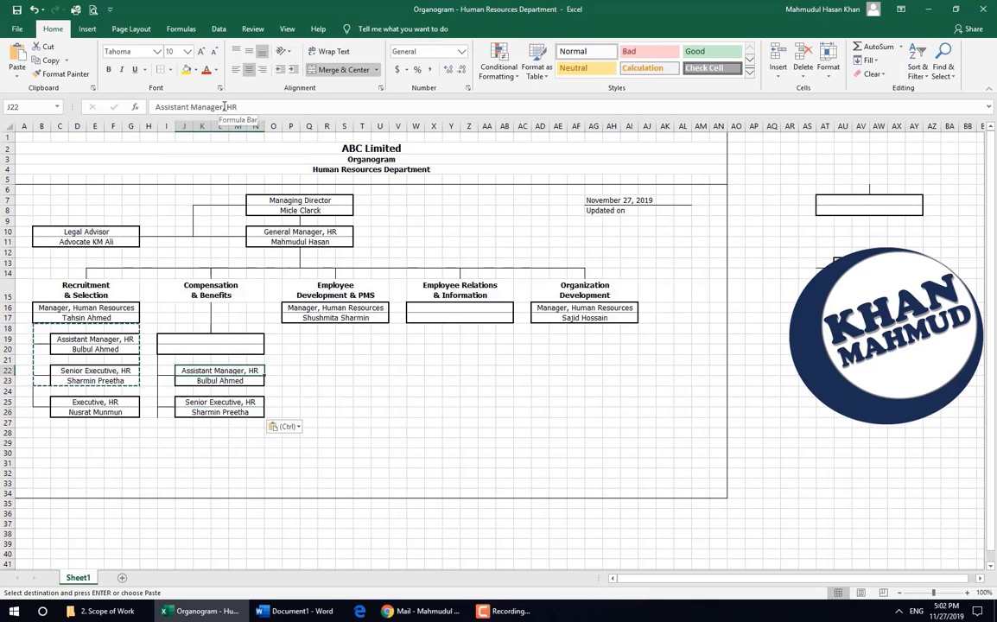
{"action": "left_click", "coordinate": [111, 360]}
{"action": "left_click", "coordinate": [97, 371]}
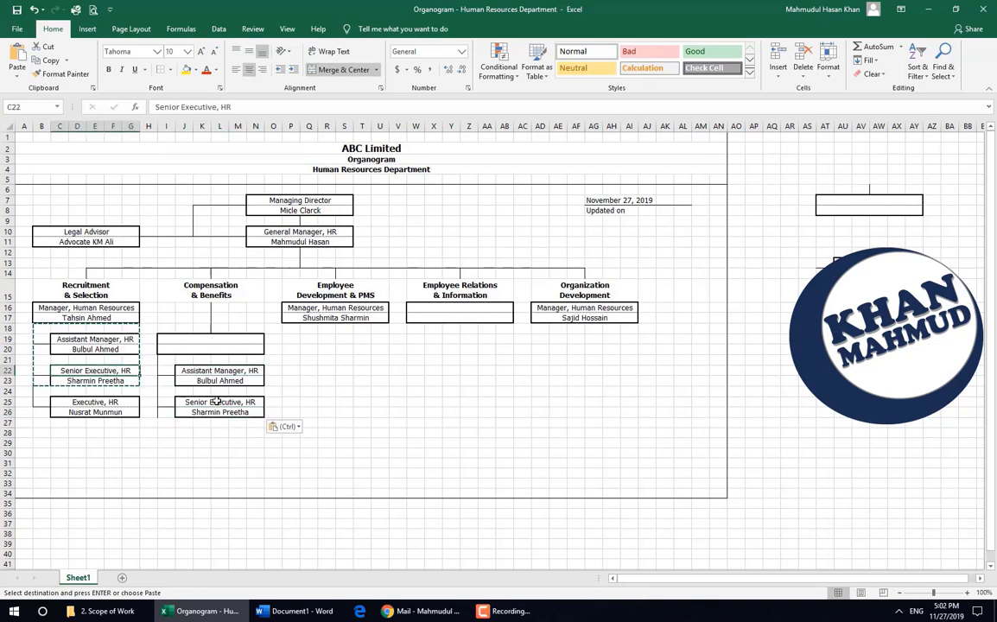
{"action": "key", "text": "ctrl+c"}
{"action": "left_click", "coordinate": [223, 373]}
{"action": "key", "text": "ctrl+v"}
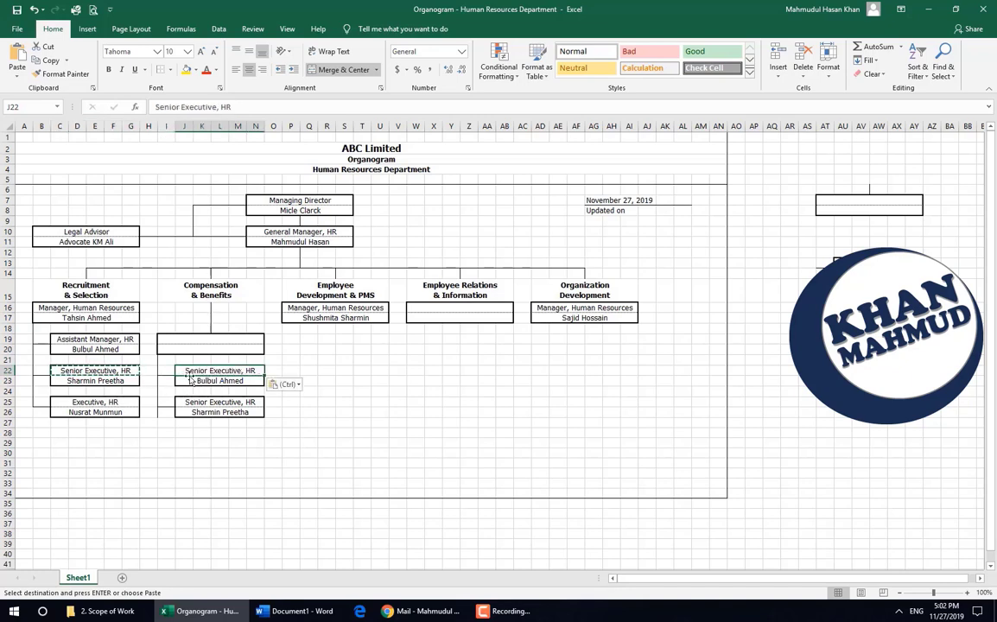
Copy the Assistant Manager, HR title text for the empty Compensation box
{"action": "left_click", "coordinate": [103, 337]}
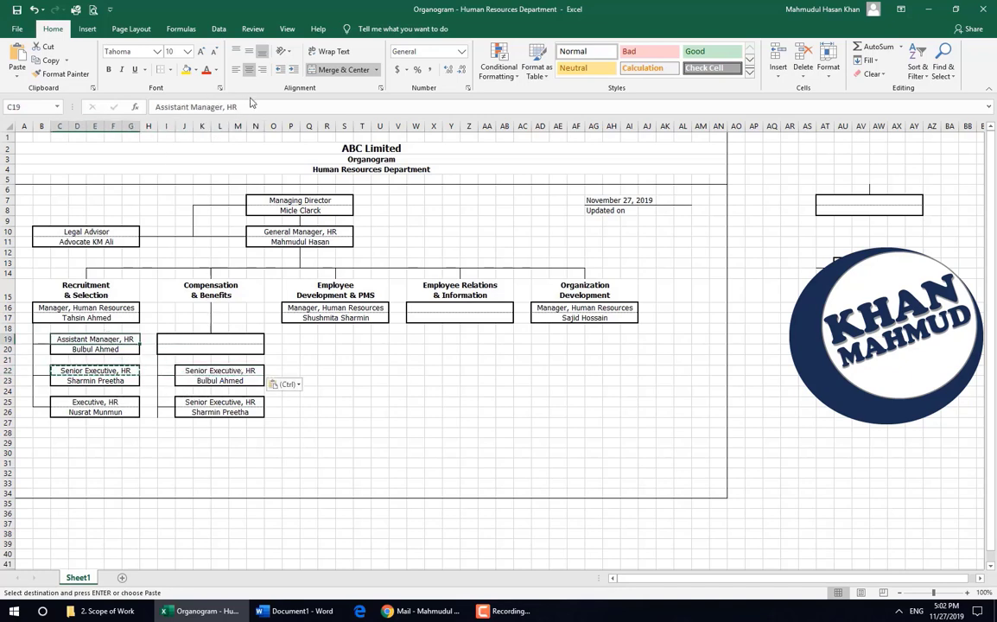
{"action": "left_click_drag", "start_coordinate": [238, 107], "coordinate": [118, 109]}
{"action": "left_click", "coordinate": [213, 338]}
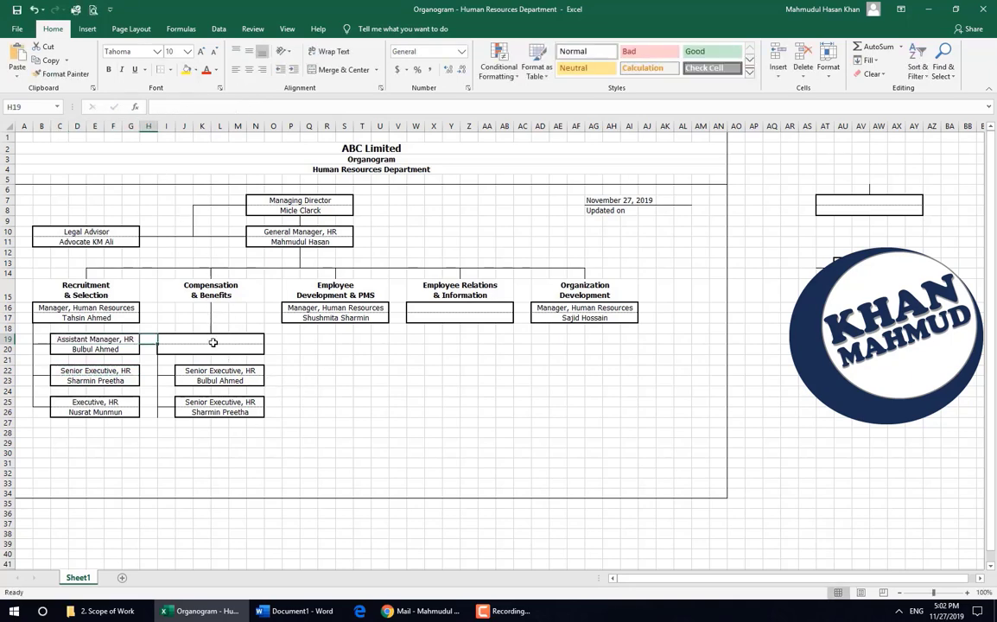
Title the empty box Assistant Manager, HR and fill in names XYZ, ABC and ABC
{"action": "key", "text": "ctrl+v"}
{"action": "left_click", "coordinate": [223, 354]}
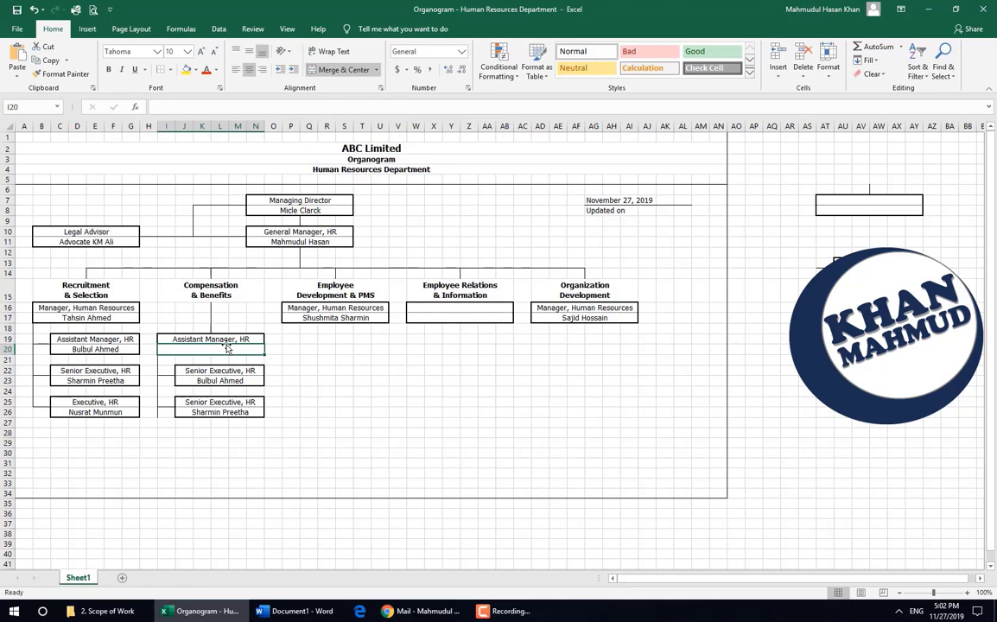
{"action": "type", "text": "XYZ"}
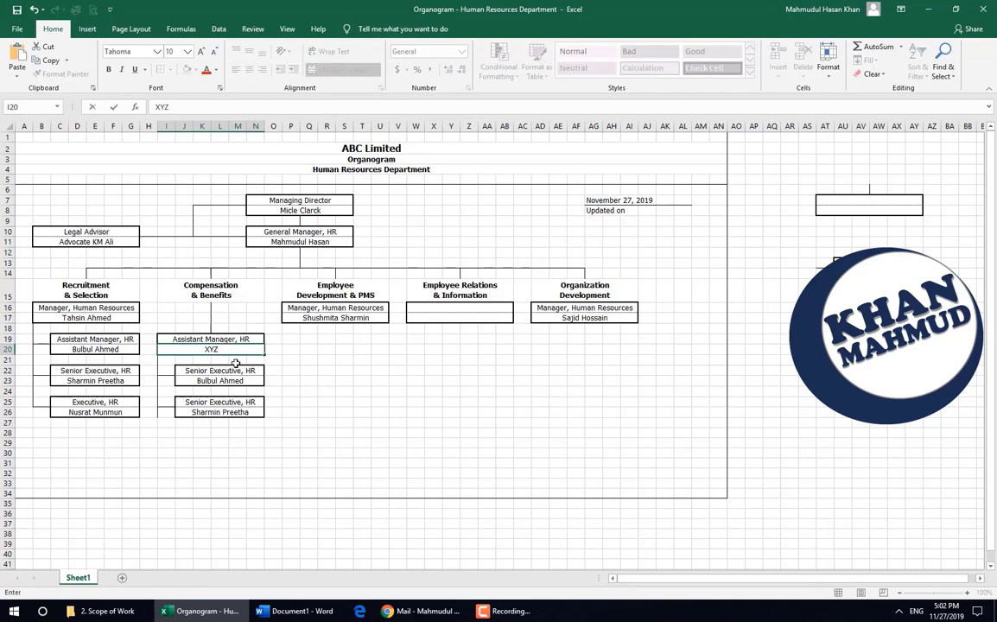
{"action": "left_click", "coordinate": [237, 382]}
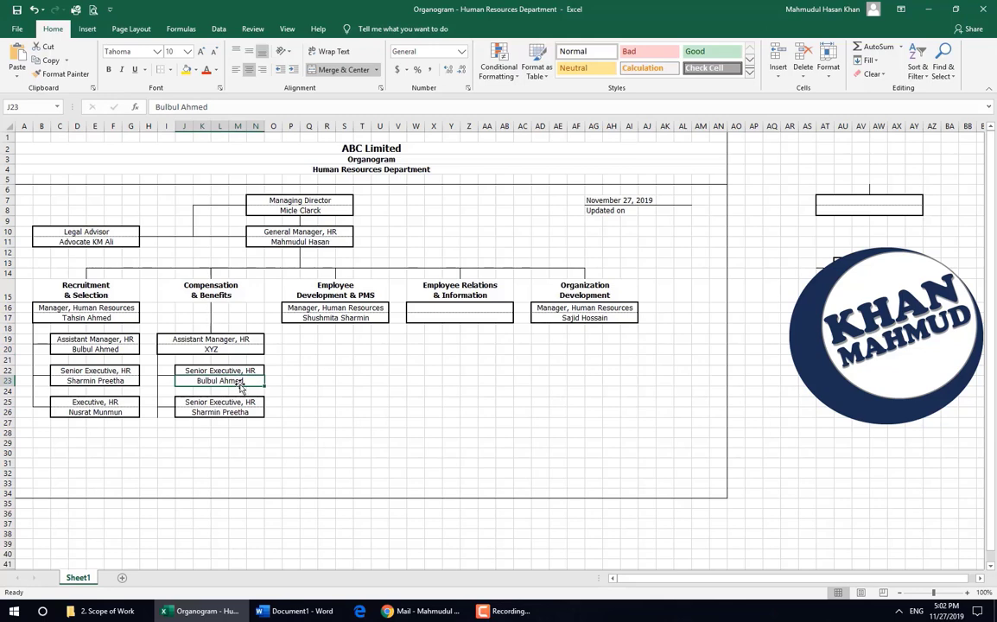
{"action": "type", "text": "AB"}
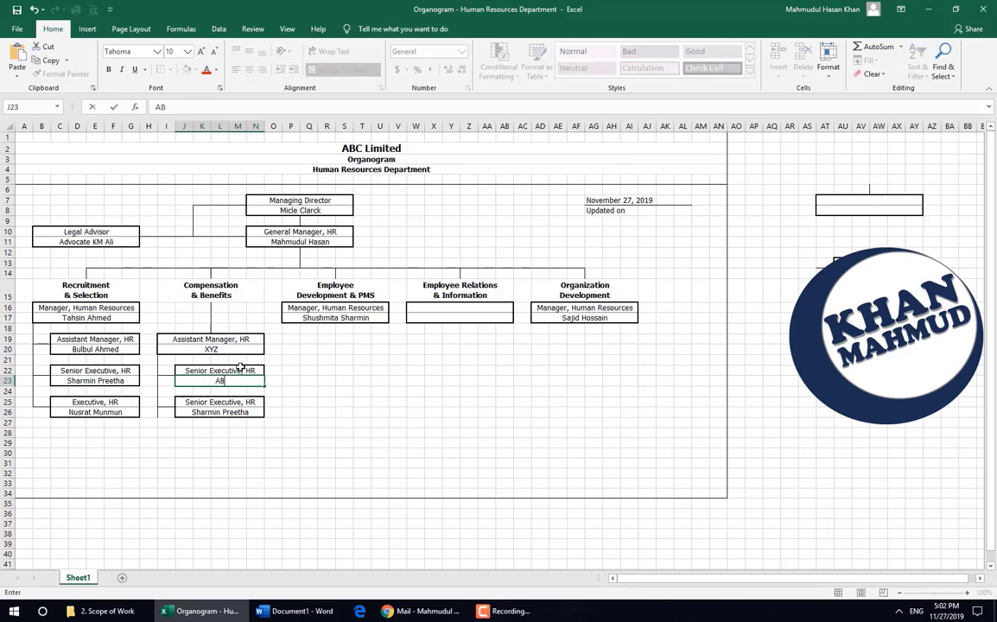
{"action": "type", "text": "C"}
{"action": "left_click", "coordinate": [222, 413]}
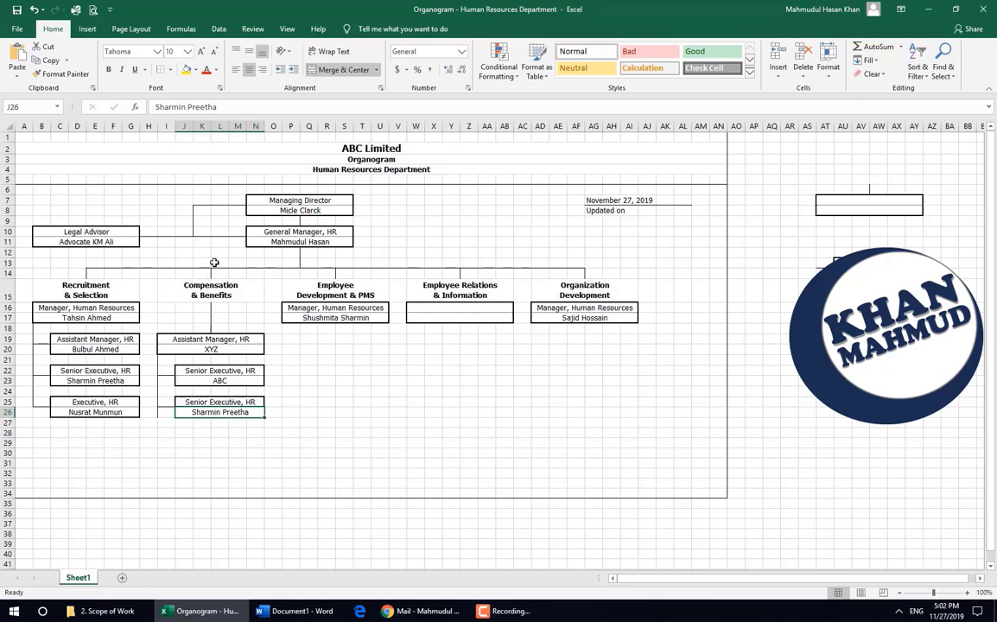
{"action": "type", "text": "ABC"}
Delete 'Senior' from the lowest box's title so it reads Executive, HR
{"action": "left_click", "coordinate": [220, 402]}
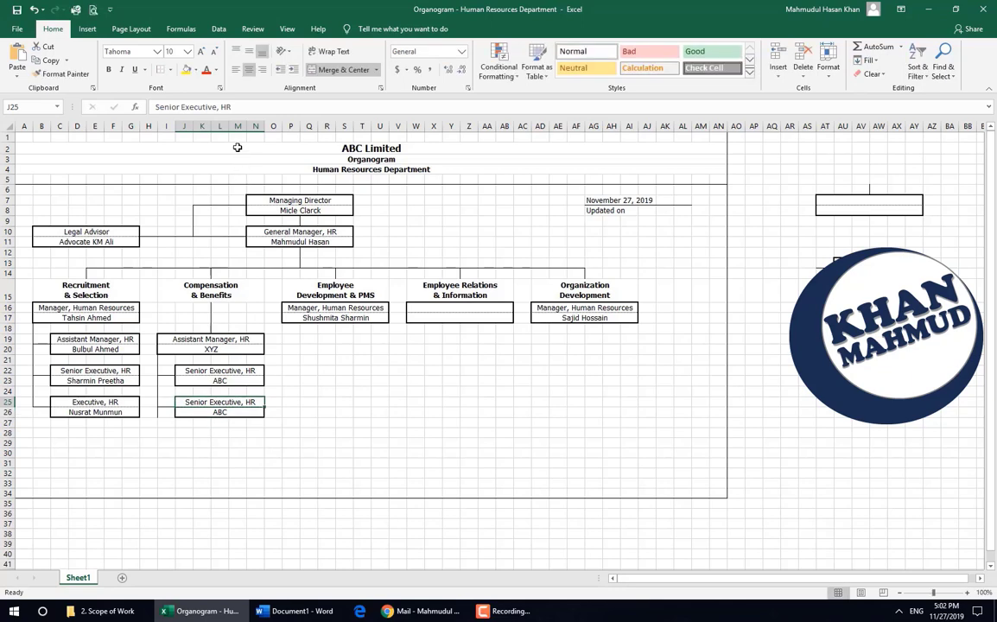
{"action": "left_click_drag", "start_coordinate": [176, 106], "coordinate": [147, 107]}
{"action": "key", "text": "BackSpace"}
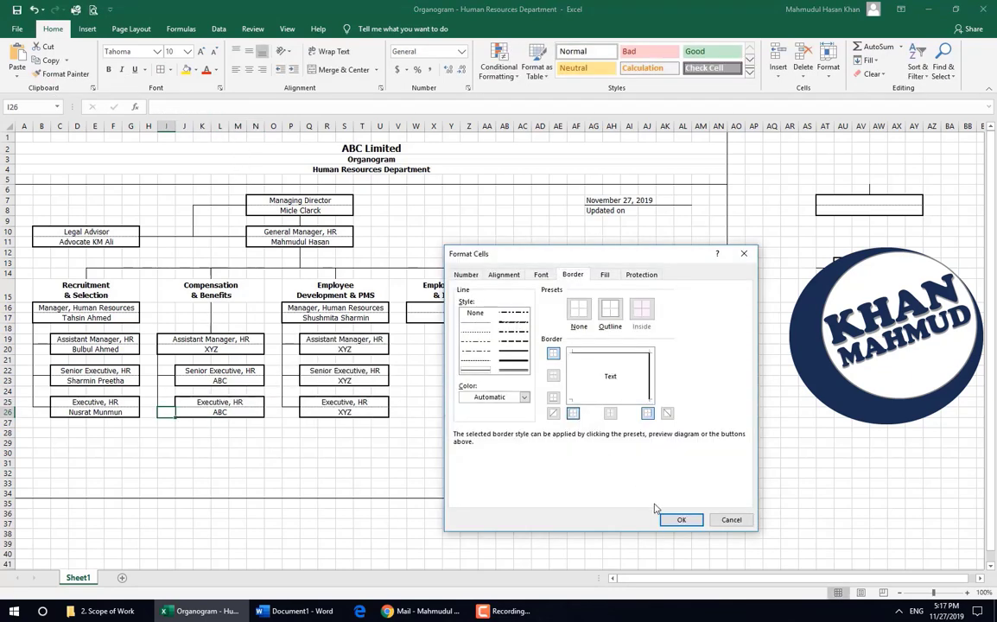
Paste the three Compensation staff boxes under Employee Relations, then undo that paste
{"action": "left_click", "coordinate": [678, 517]}
{"action": "left_click", "coordinate": [474, 423]}
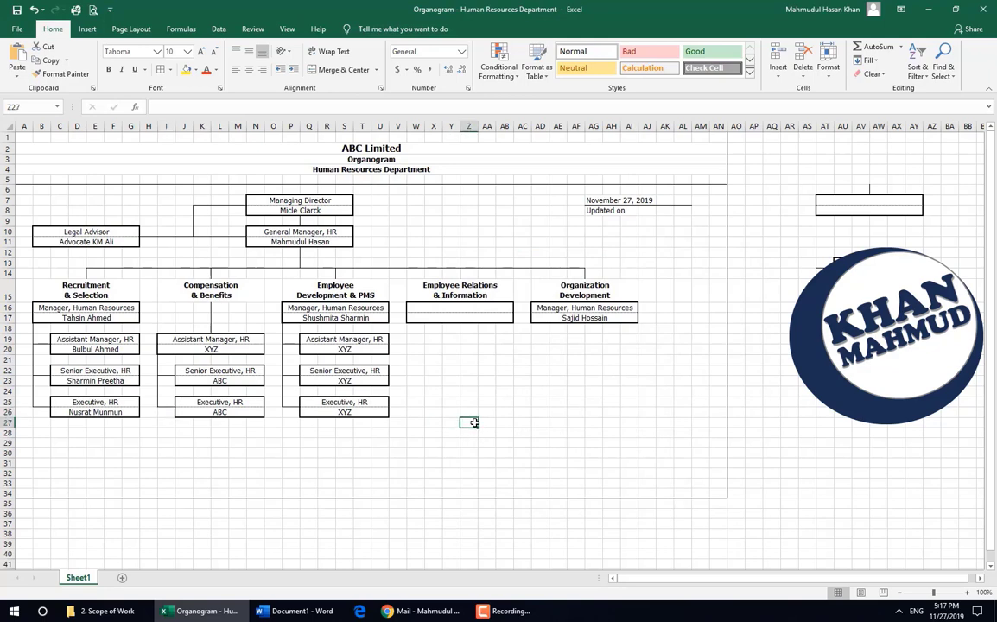
{"action": "left_click_drag", "start_coordinate": [210, 339], "coordinate": [239, 409]}
{"action": "key", "text": "ctrl+c"}
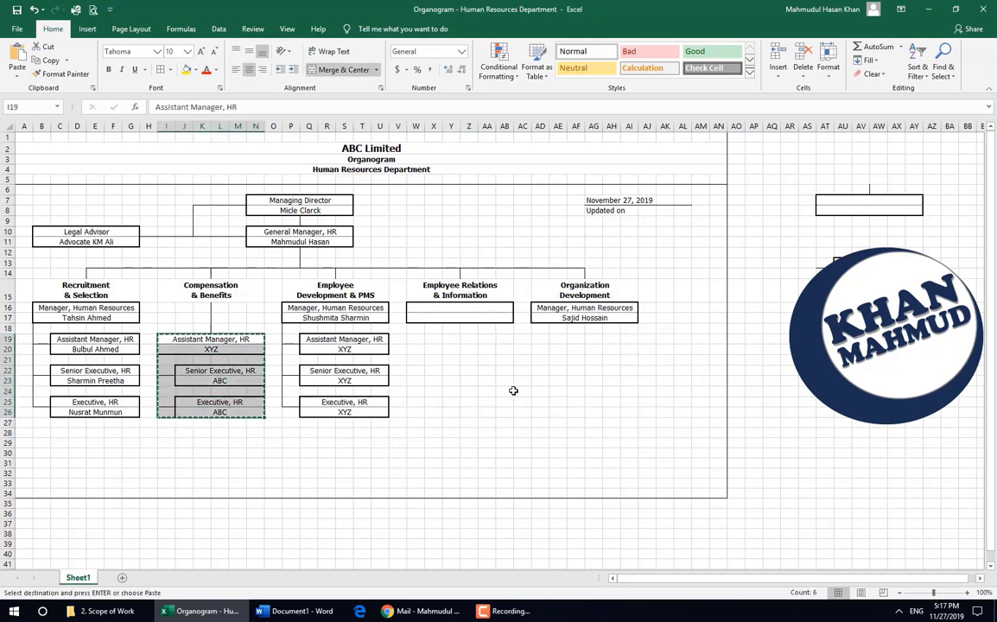
{"action": "left_click", "coordinate": [414, 329]}
{"action": "key", "text": "ctrl+v"}
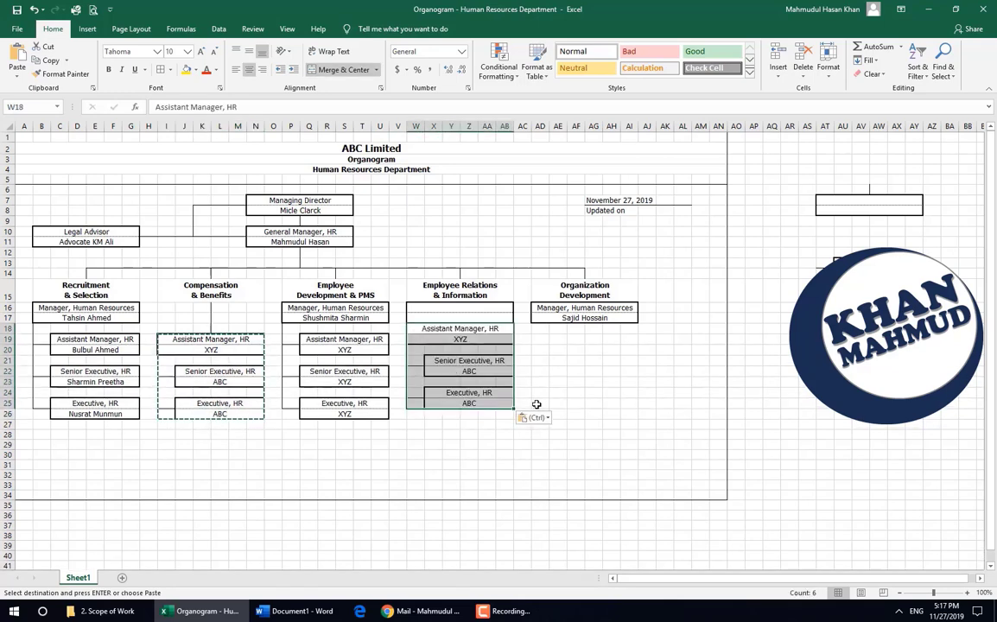
{"action": "left_click", "coordinate": [476, 350]}
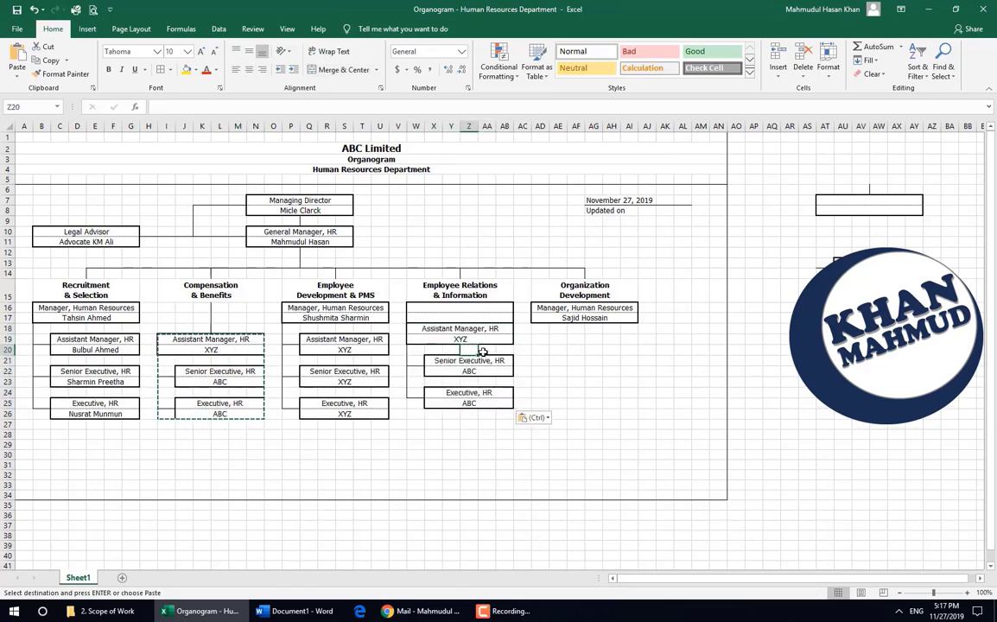
{"action": "key", "text": "ctrl+z"}
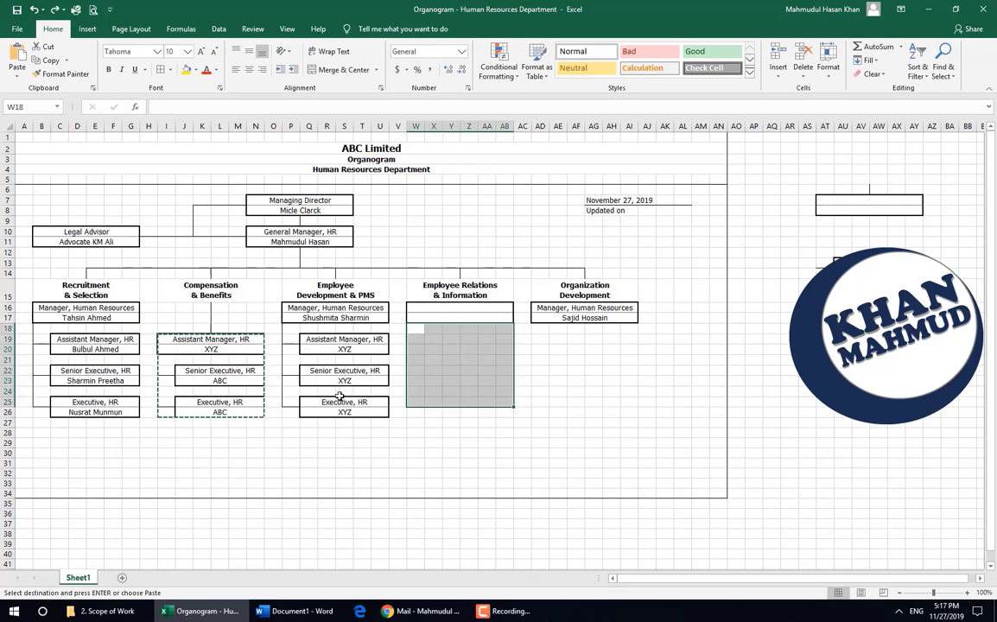
{"action": "left_click", "coordinate": [235, 368]}
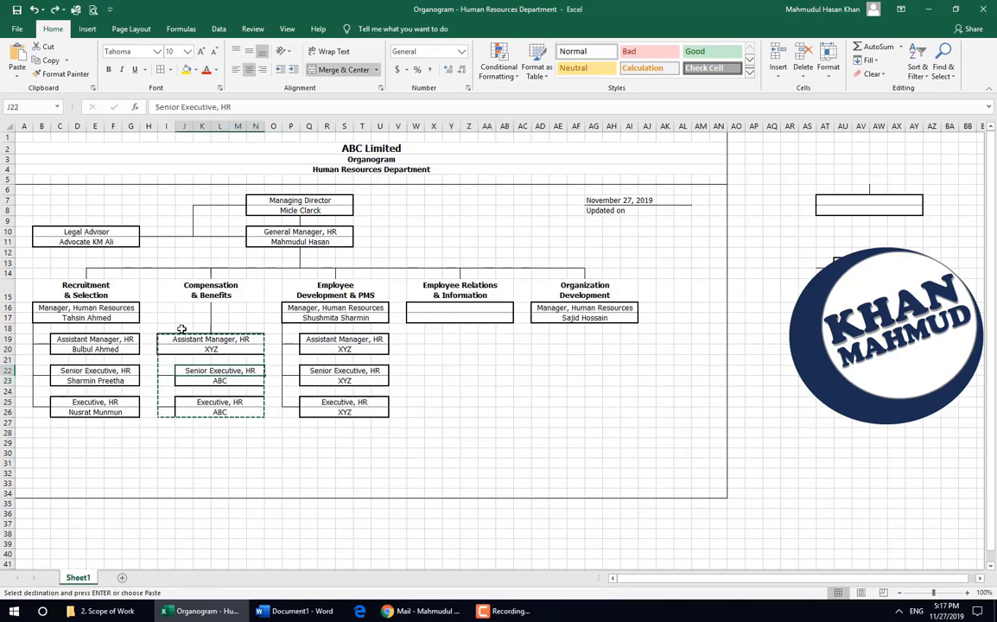
Unmerge the empty Employee Relations box and paste the Compensation & Benefits column boxes at W16
{"action": "left_click_drag", "start_coordinate": [467, 309], "coordinate": [468, 319]}
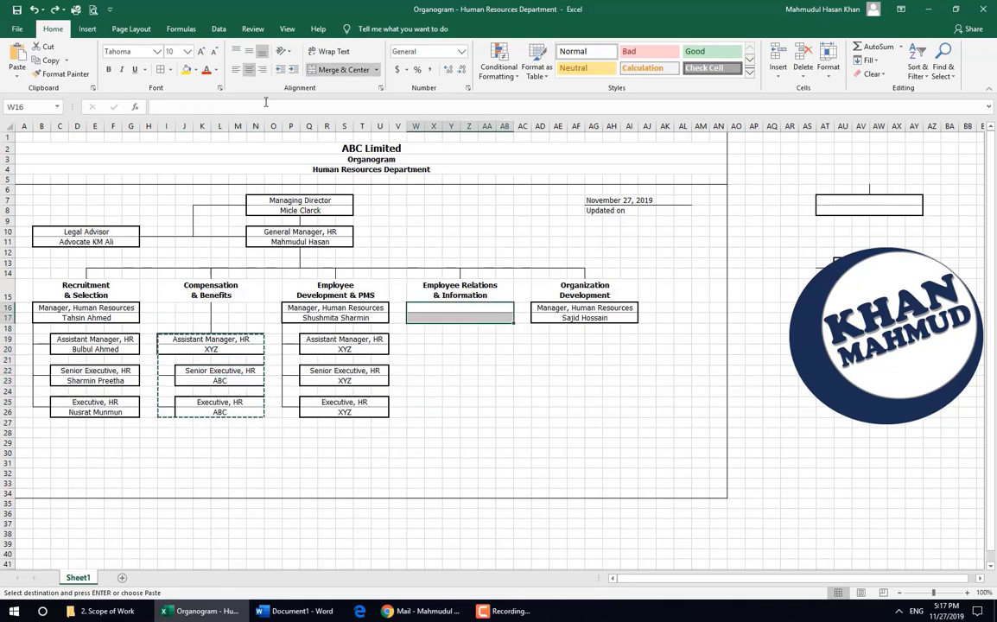
{"action": "left_click", "coordinate": [324, 70]}
{"action": "left_click_drag", "start_coordinate": [165, 309], "coordinate": [248, 414]}
{"action": "key", "text": "ctrl+c"}
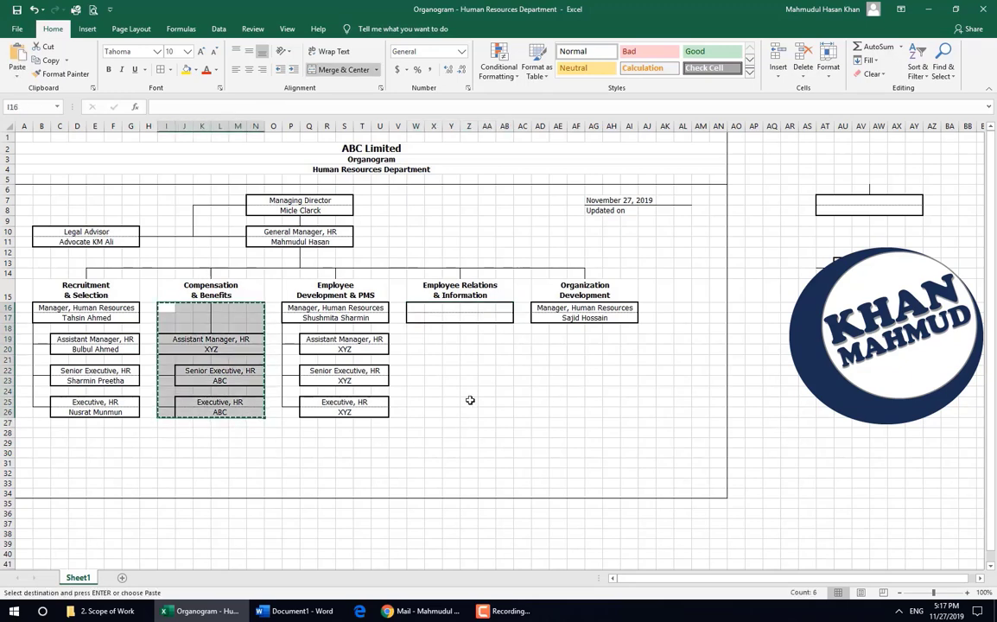
{"action": "left_click", "coordinate": [419, 307]}
{"action": "key", "text": "ctrl+v"}
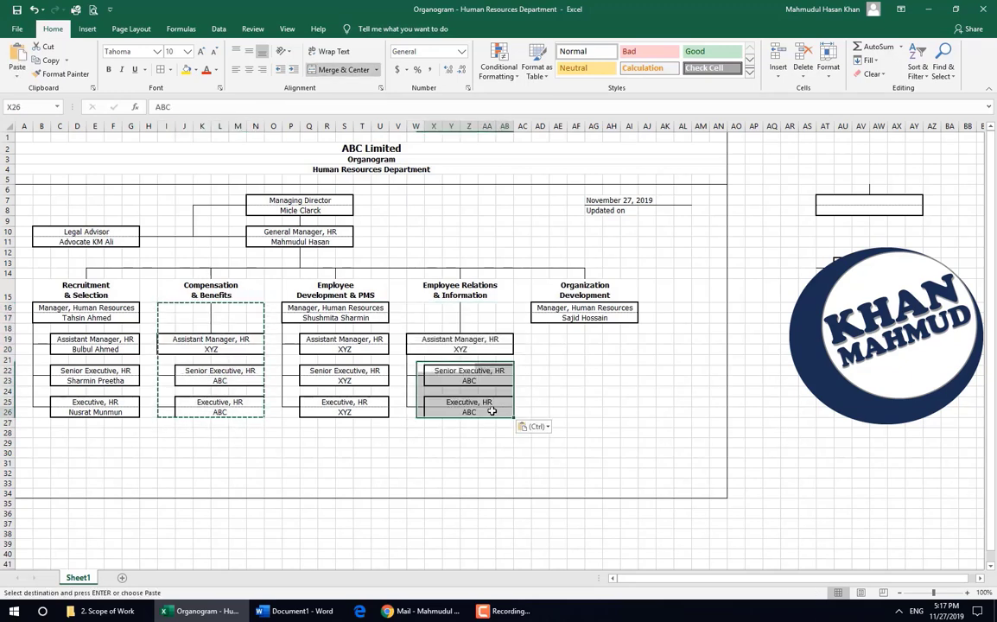
Delete the extra Senior Executive box from the Employee Relations column
{"action": "left_click", "coordinate": [477, 413]}
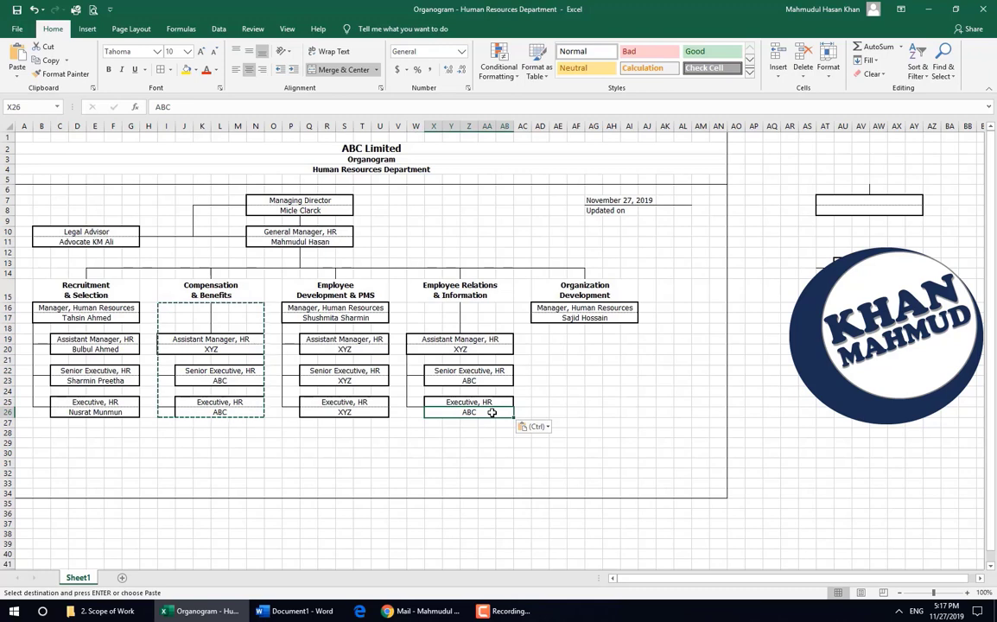
{"action": "left_click", "coordinate": [449, 372]}
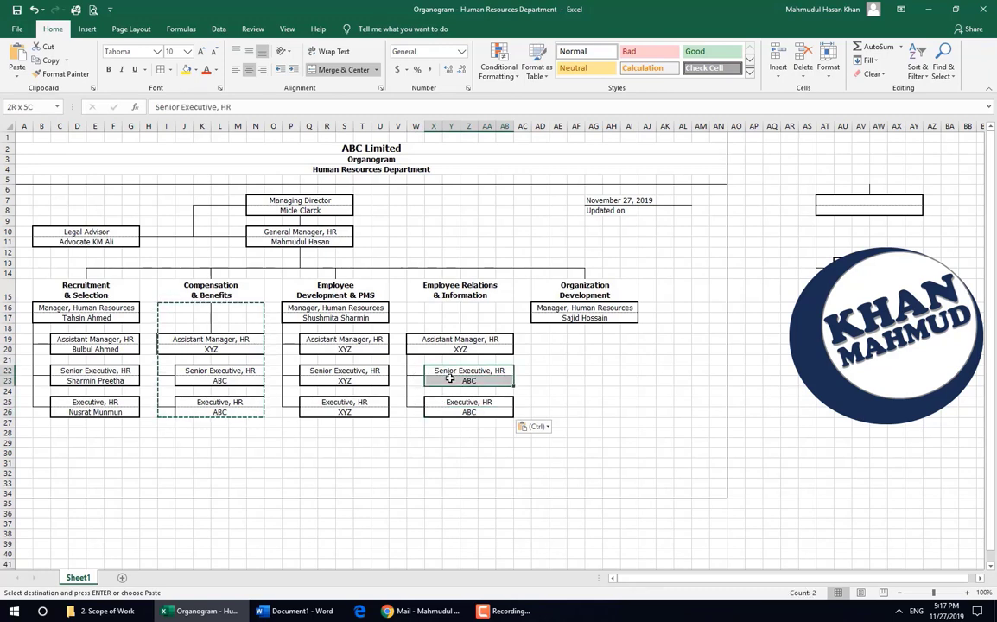
{"action": "key", "text": "Delete"}
{"action": "left_click", "coordinate": [293, 333]}
{"action": "left_click_drag", "start_coordinate": [293, 334], "coordinate": [353, 415]}
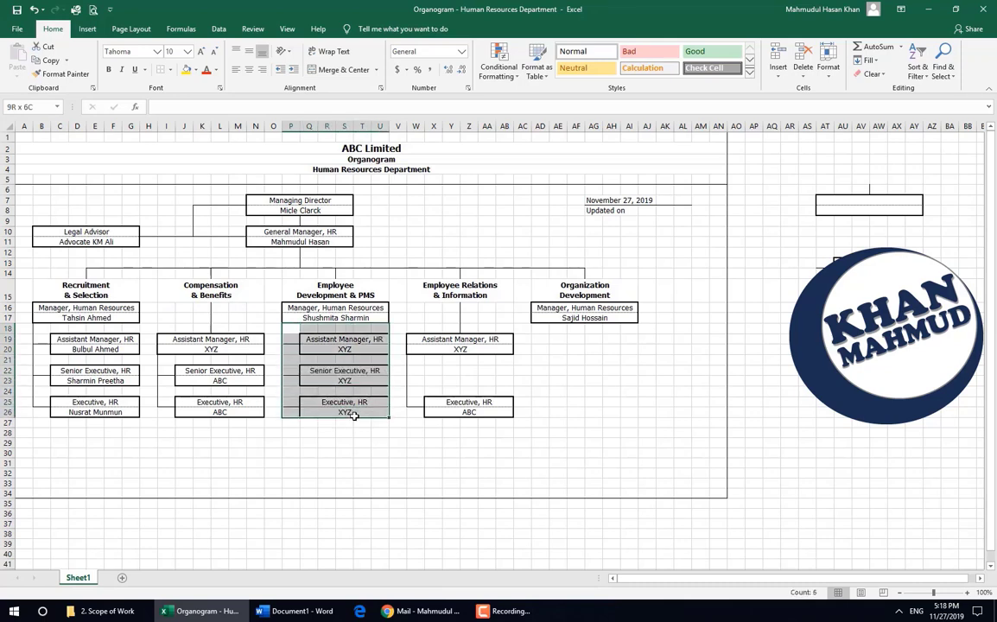
Copy the Assistant Manager and Senior Executive boxes from P18:U23 to AD18 under Organization Development
{"action": "left_click", "coordinate": [302, 339]}
{"action": "left_click_drag", "start_coordinate": [288, 332], "coordinate": [345, 382]}
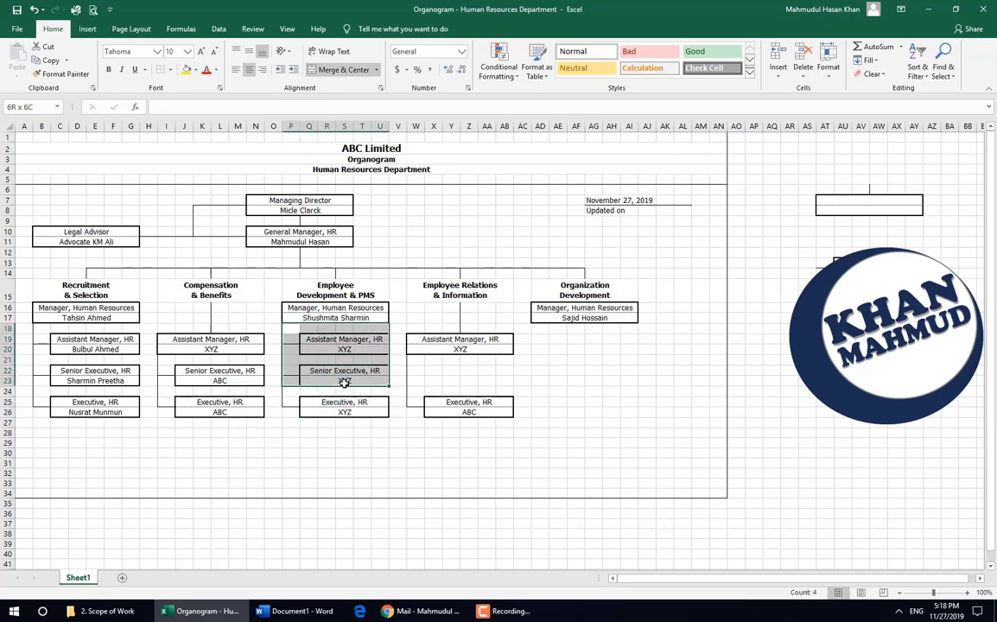
{"action": "key", "text": "ctrl+c"}
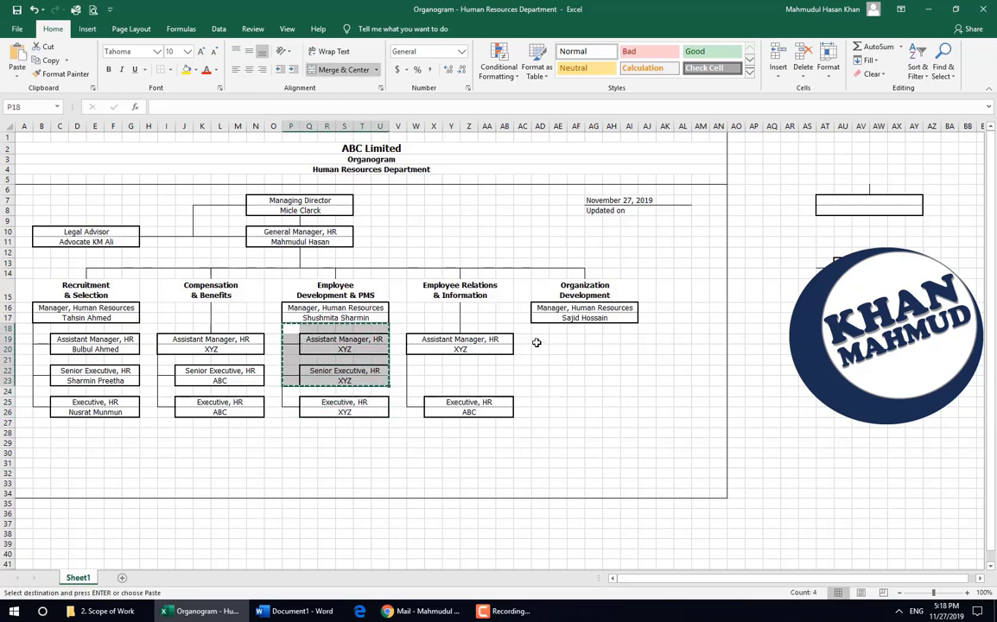
{"action": "left_click", "coordinate": [541, 330]}
{"action": "key", "text": "ctrl+v"}
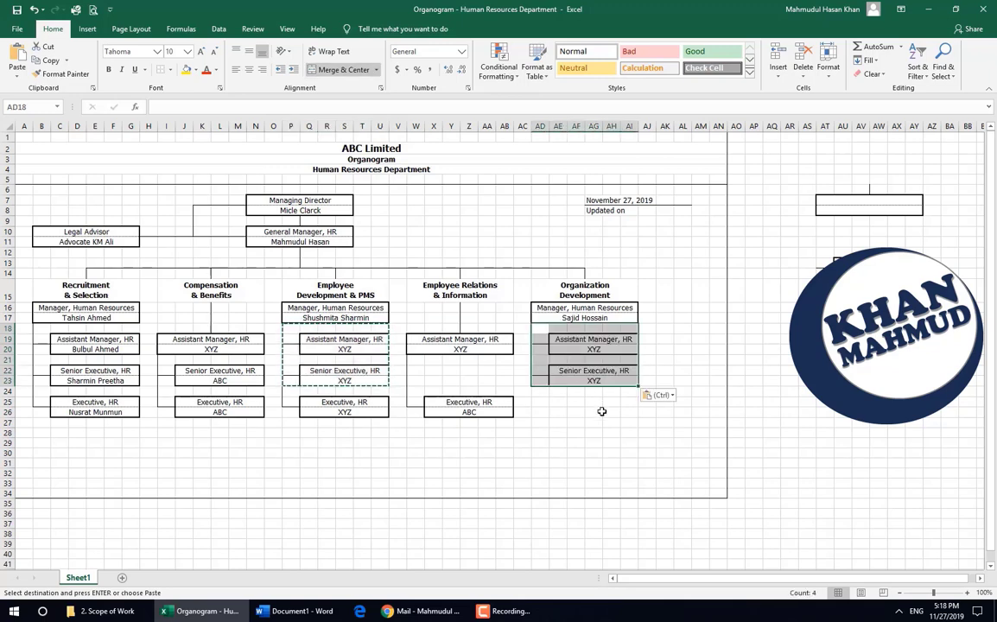
{"action": "left_click", "coordinate": [596, 413]}
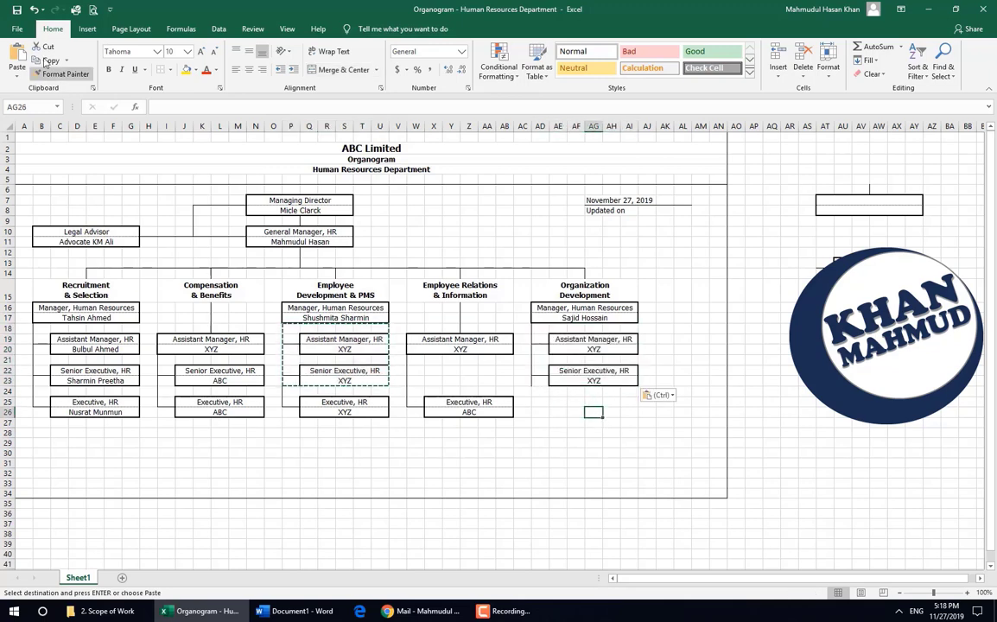
{"action": "key", "text": "Escape"}
{"action": "left_click", "coordinate": [555, 441]}
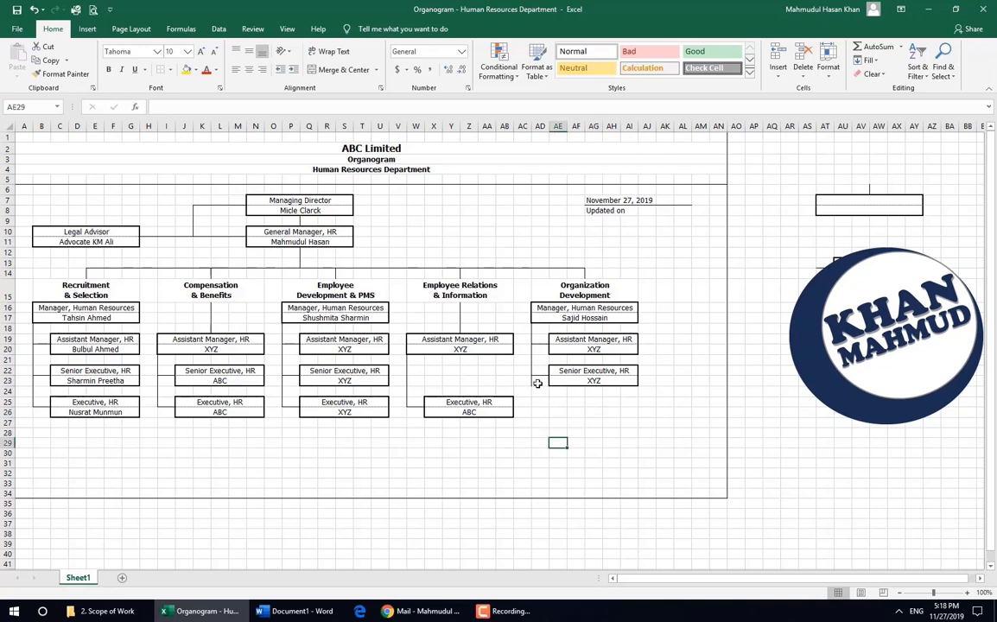
Adjust the connector border of cell AD23 through More Borders
{"action": "left_click", "coordinate": [536, 379]}
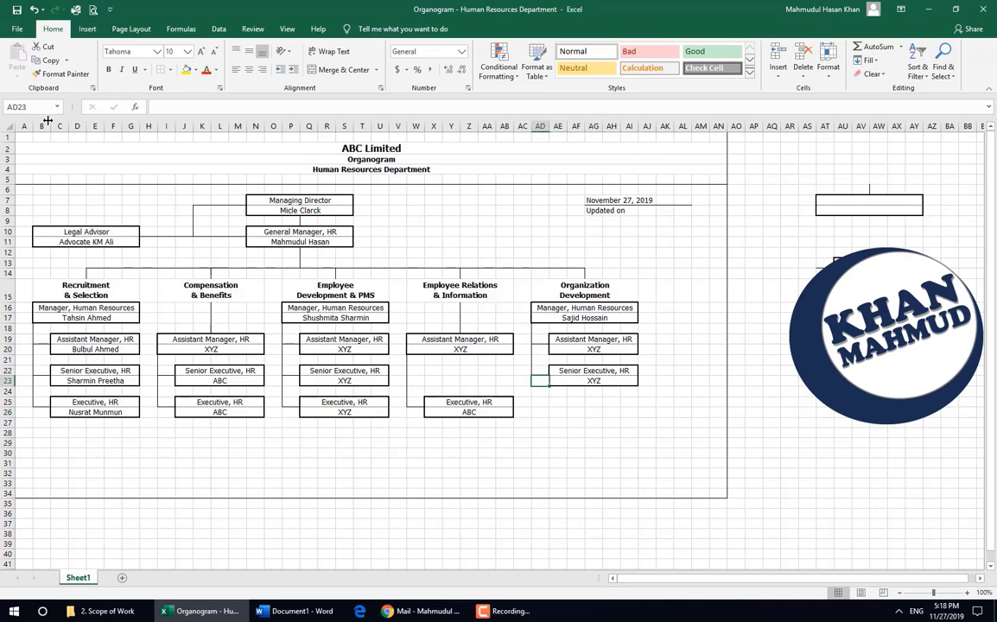
{"action": "left_click", "coordinate": [170, 73]}
{"action": "left_click", "coordinate": [207, 338]}
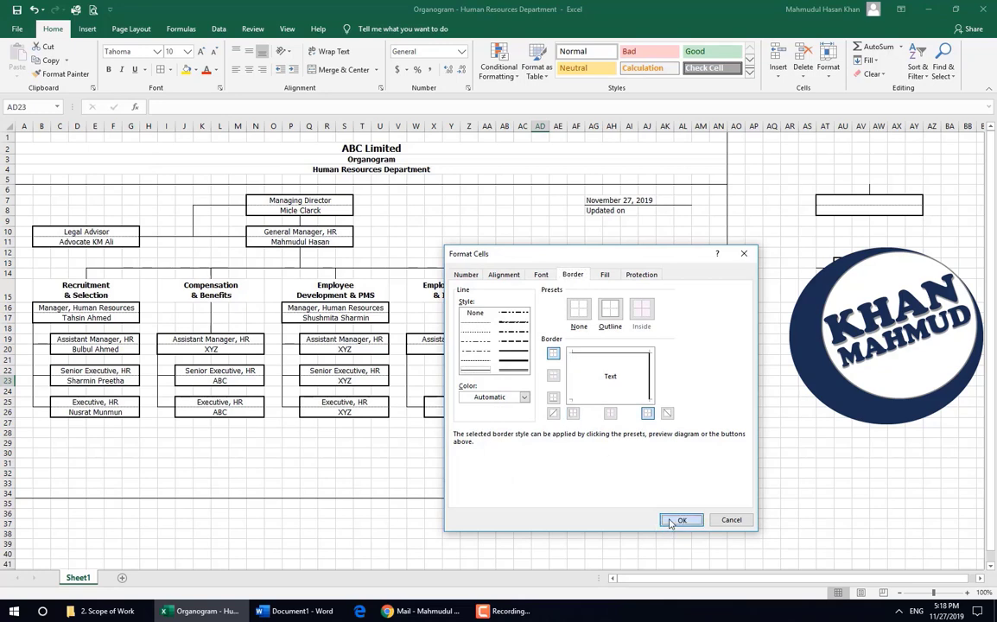
{"action": "left_click", "coordinate": [680, 519]}
{"action": "left_click", "coordinate": [650, 443]}
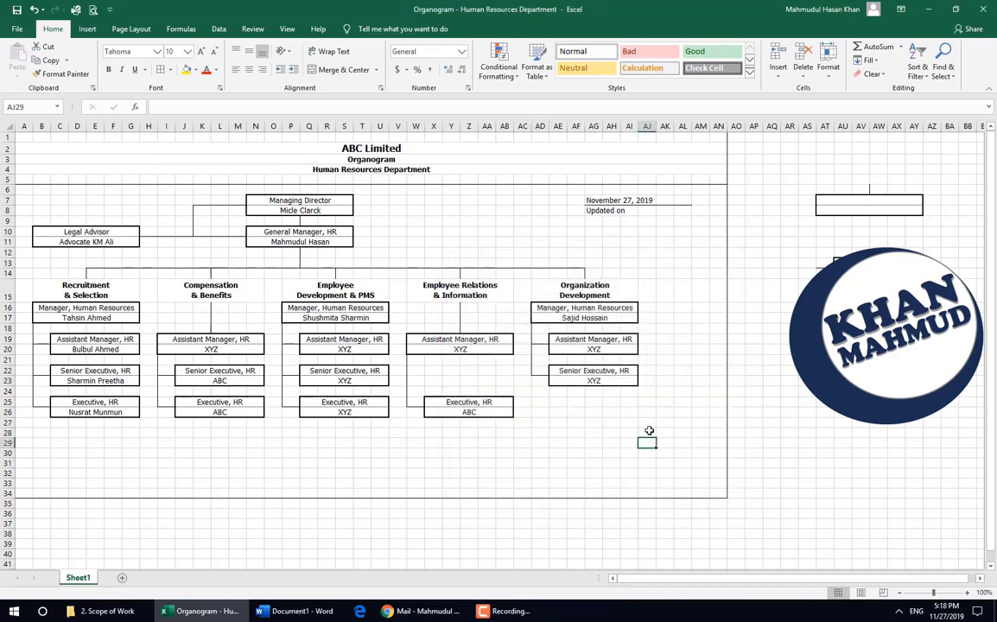
Delete the empty columns beside the frame, starting at column AK
{"action": "left_click", "coordinate": [664, 126]}
{"action": "left_click", "coordinate": [804, 56]}
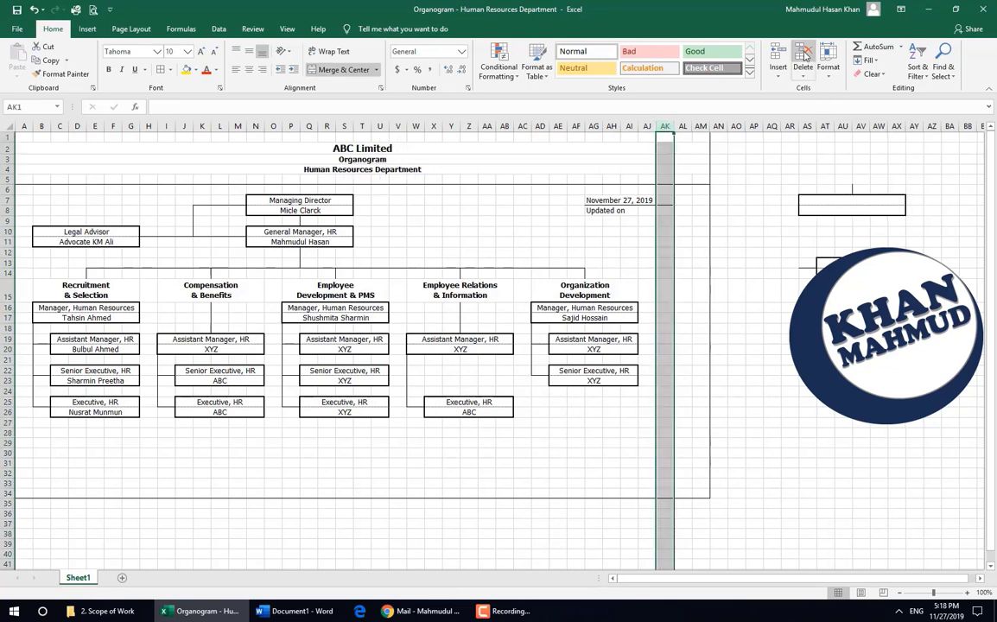
{"action": "left_click", "coordinate": [803, 56]}
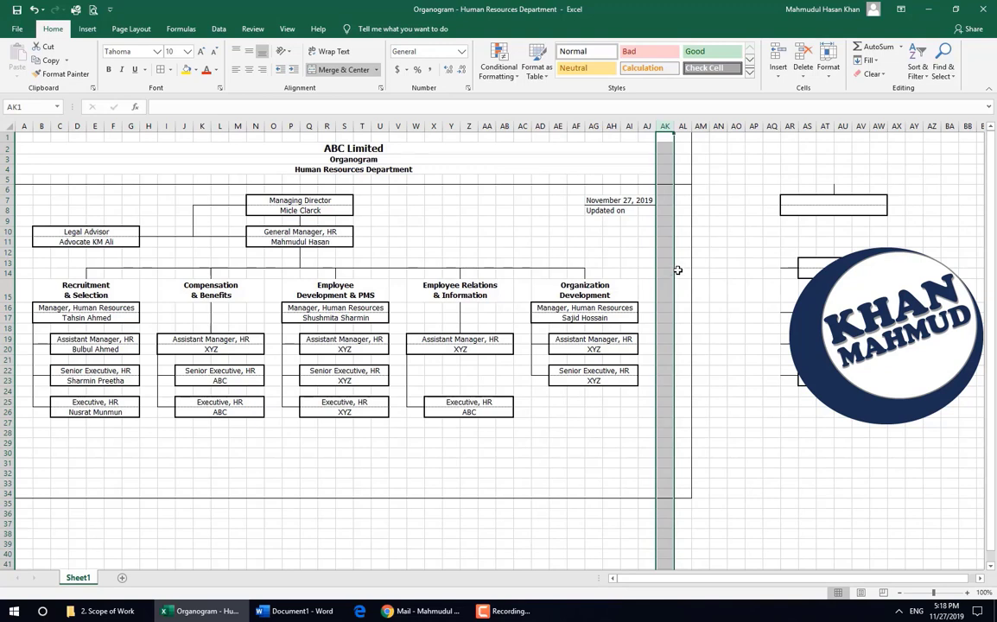
{"action": "left_click", "coordinate": [802, 60]}
Move the November 27, 2019 and Updated on block three columns left and delete the freed columns
{"action": "left_click", "coordinate": [593, 200]}
{"action": "left_click_drag", "start_coordinate": [592, 200], "coordinate": [533, 206]}
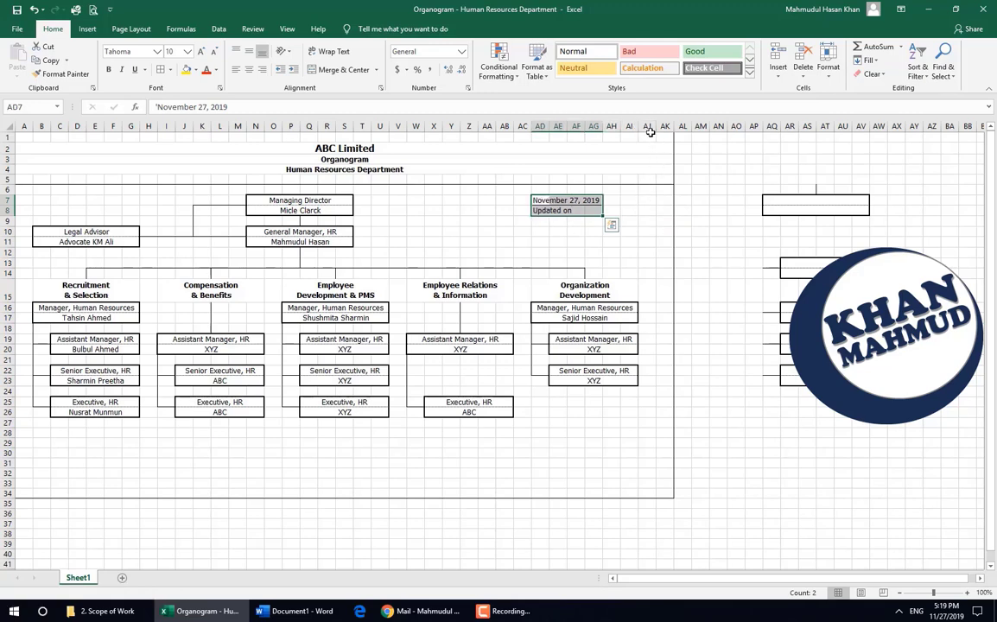
{"action": "left_click_drag", "start_coordinate": [612, 127], "coordinate": [647, 127]}
{"action": "key", "text": "ctrl+minus"}
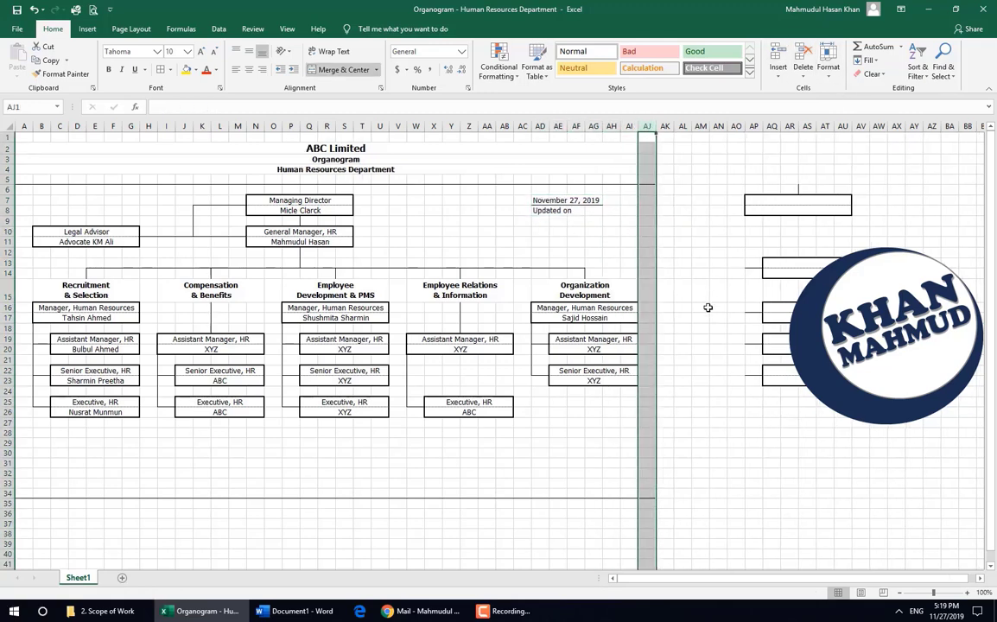
{"action": "left_click", "coordinate": [704, 308]}
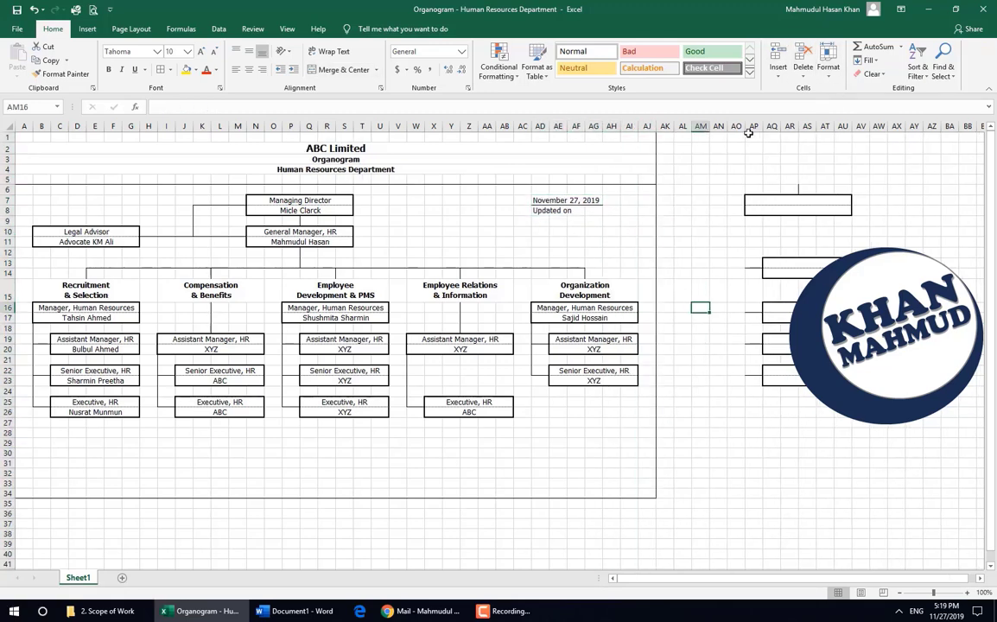
{"action": "left_click_drag", "start_coordinate": [740, 127], "coordinate": [896, 127]}
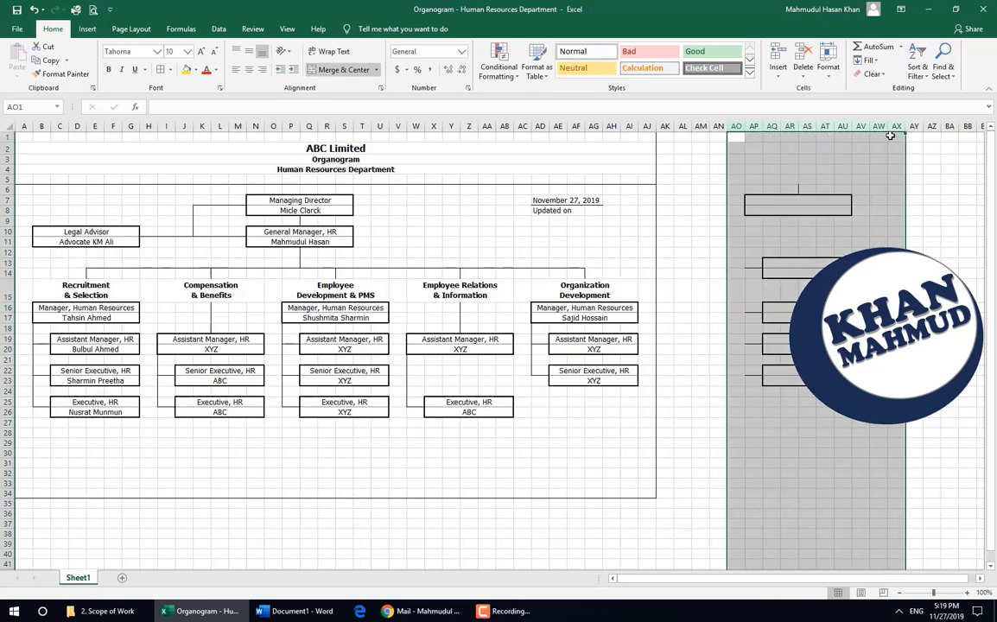
Delete columns AO–AX and draw the Employee Relations connector line
{"action": "left_click", "coordinate": [803, 54]}
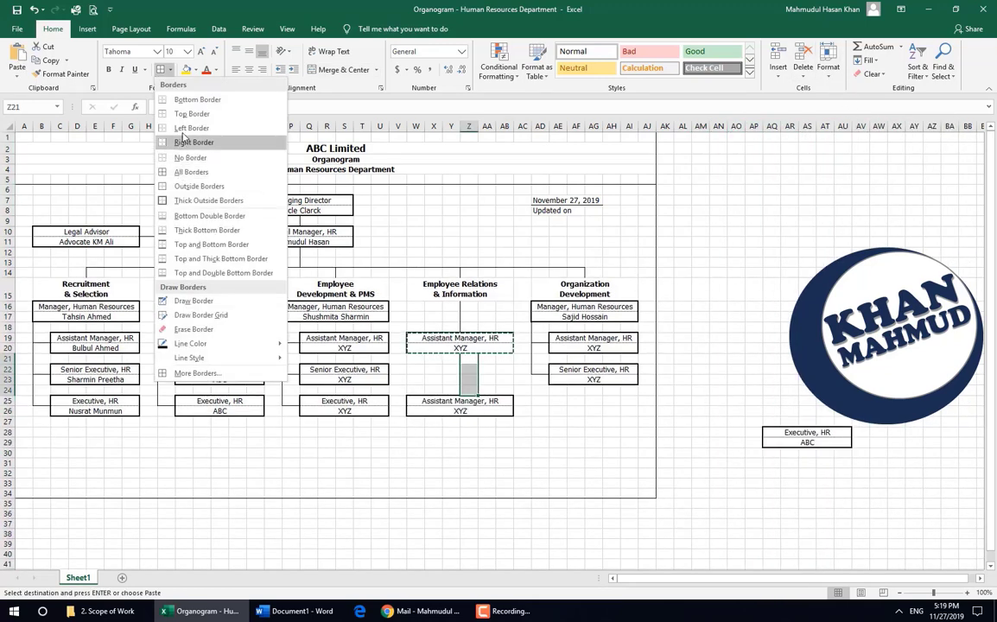
{"action": "left_click", "coordinate": [192, 113]}
{"action": "left_click", "coordinate": [455, 401]}
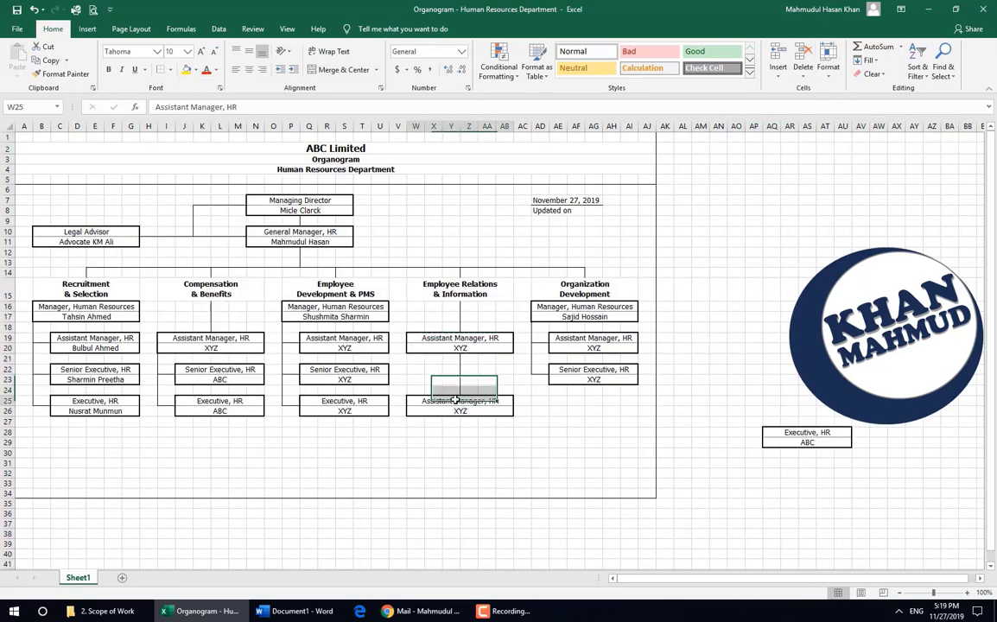
Retitle the lower Employee Relations box Executive, HR and select columns AQ–BA holding the stray box
{"action": "left_click", "coordinate": [370, 402]}
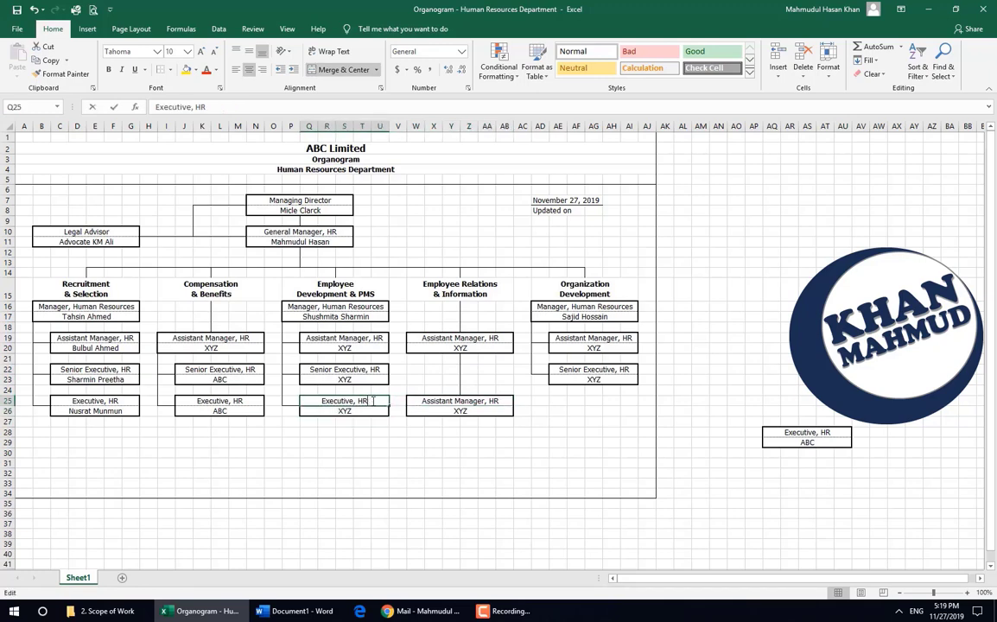
{"action": "key", "text": "F2"}
{"action": "left_click", "coordinate": [501, 404]}
{"action": "double_click", "coordinate": [499, 403]}
{"action": "key", "text": "shift+Home"}
{"action": "key", "text": "ctrl+v"}
{"action": "left_click", "coordinate": [479, 415]}
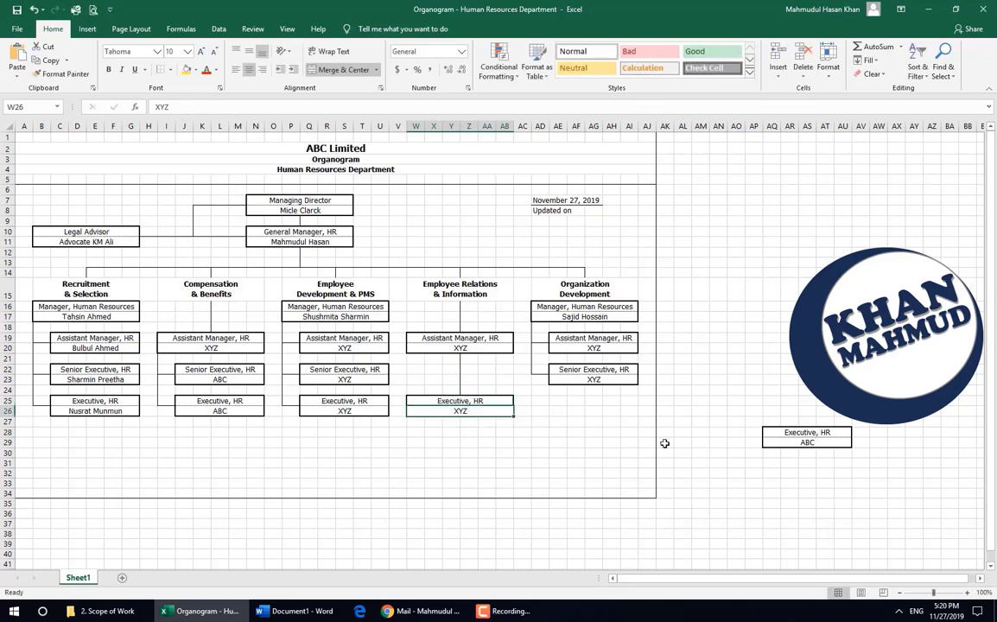
{"action": "left_click_drag", "start_coordinate": [771, 126], "coordinate": [949, 126]}
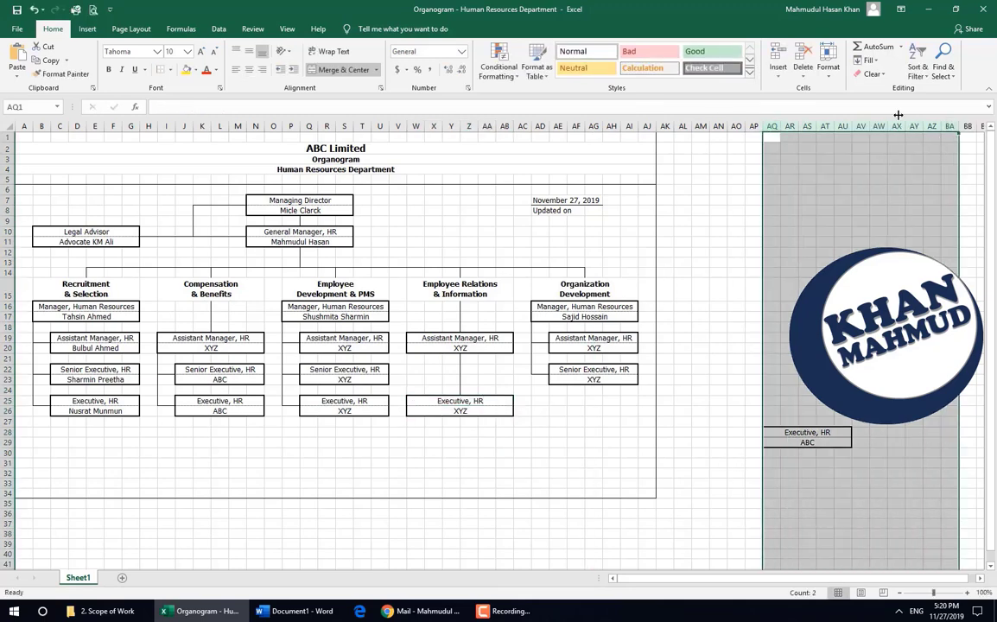
{"action": "left_click", "coordinate": [666, 390]}
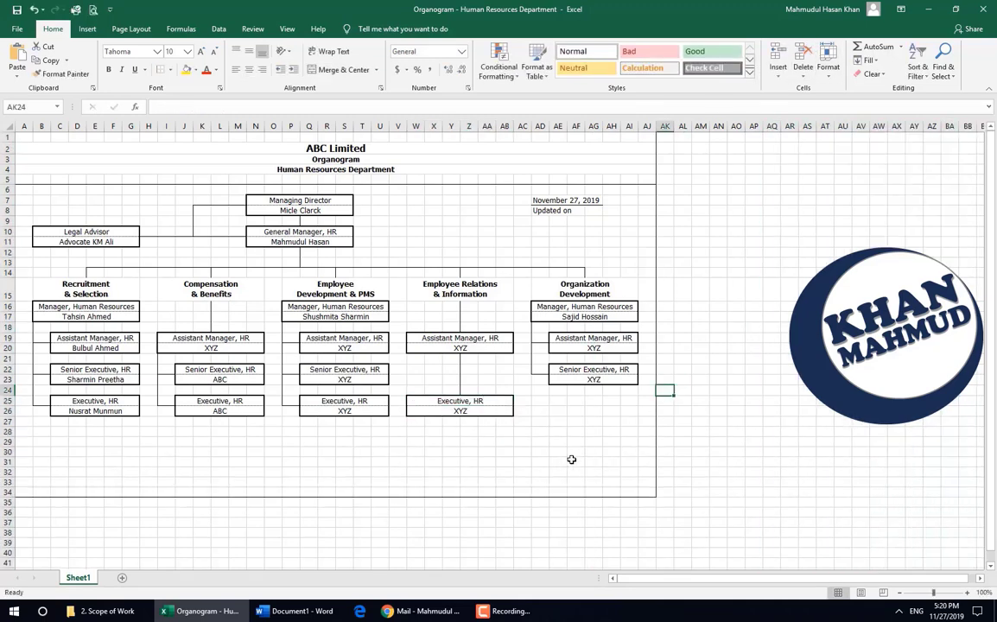
Save the workbook and enter sign-off block text, pasting ABC Limited into AD34
{"action": "left_click", "coordinate": [14, 11]}
{"action": "left_click", "coordinate": [43, 473]}
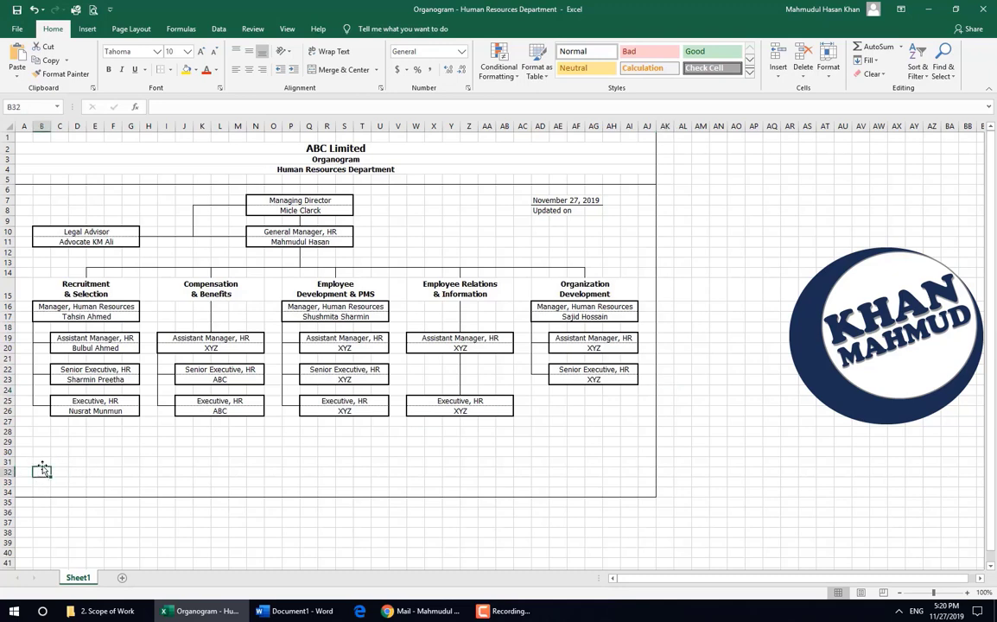
{"action": "type", "text": "Prepared by"}
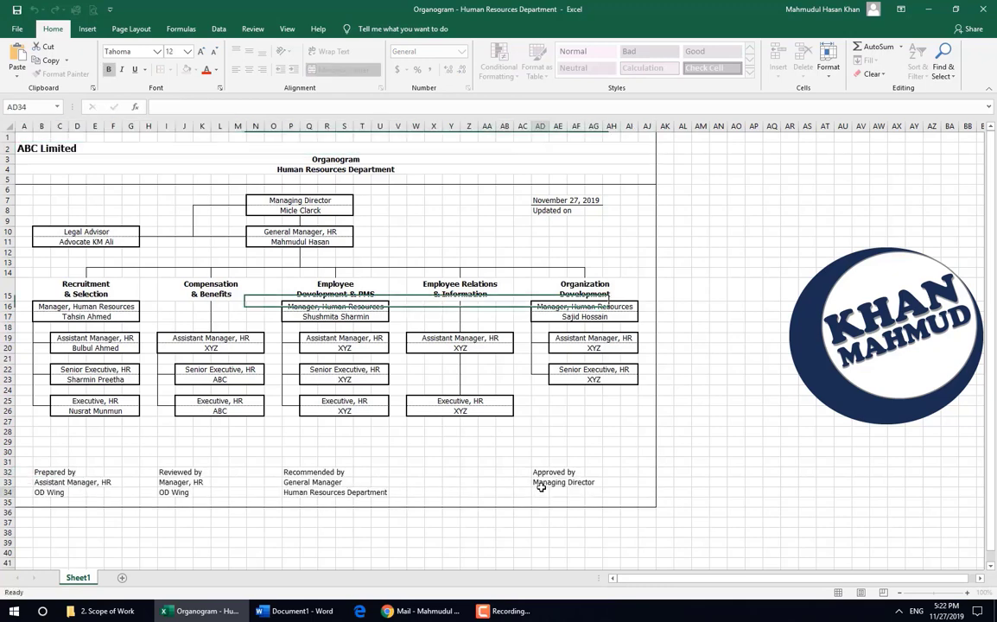
{"action": "left_click", "coordinate": [540, 491]}
{"action": "type", "text": "ABC Limited"}
{"action": "left_click_drag", "start_coordinate": [540, 472], "coordinate": [633, 463]}
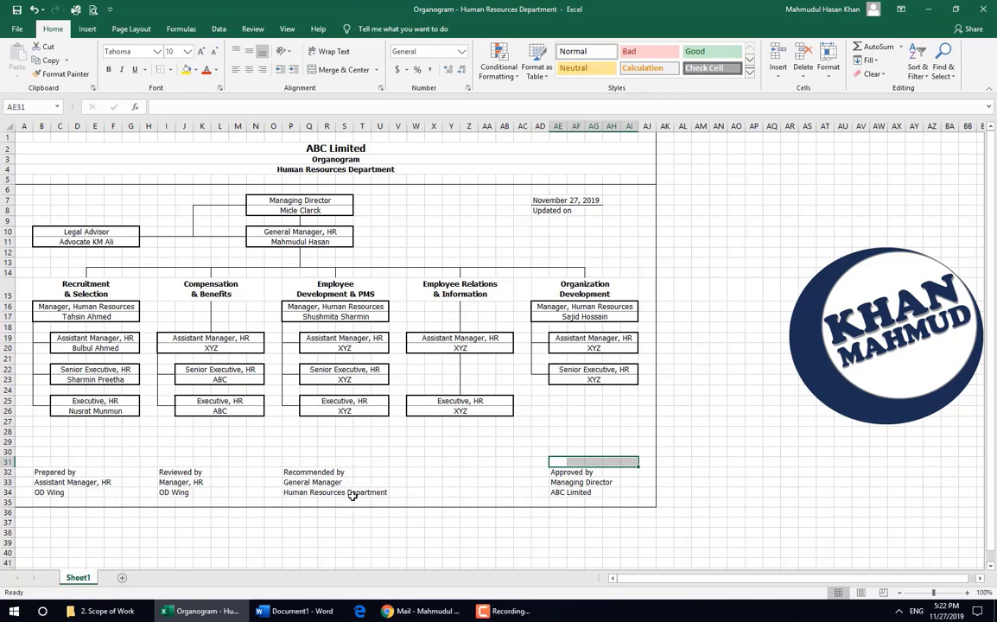
Change P34's 'Human Resources Department' to 'HR Department'
{"action": "left_click", "coordinate": [292, 492]}
{"action": "left_click_drag", "start_coordinate": [223, 107], "coordinate": [58, 101]}
{"action": "type", "text": "HR"}
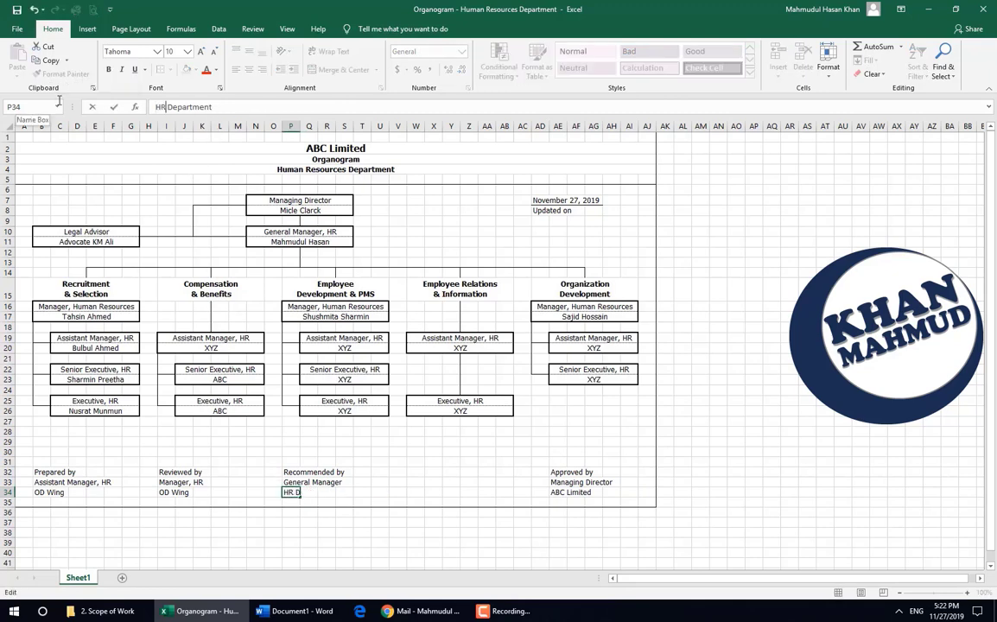
{"action": "left_click", "coordinate": [401, 494]}
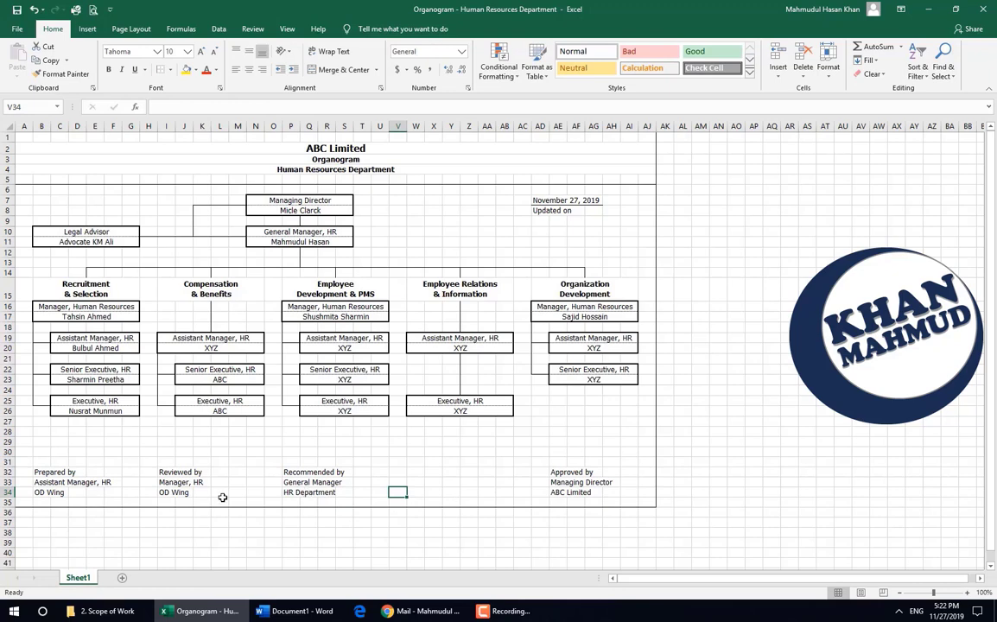
{"action": "left_click_drag", "start_coordinate": [35, 461], "coordinate": [108, 461]}
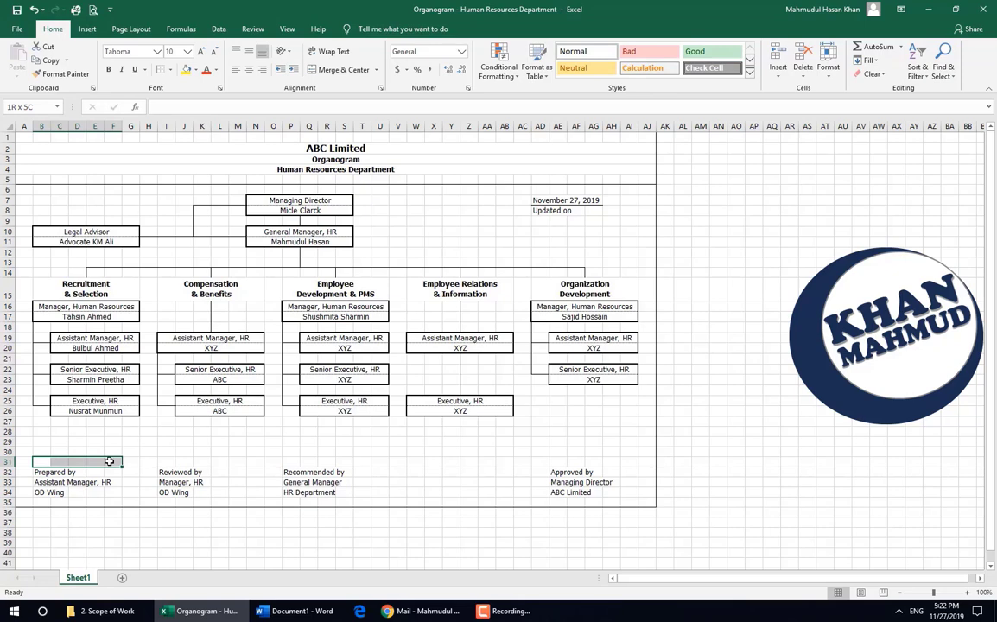
Add a bottom-border signature line to B31:F31
{"action": "left_click_drag", "start_coordinate": [109, 462], "coordinate": [109, 461]}
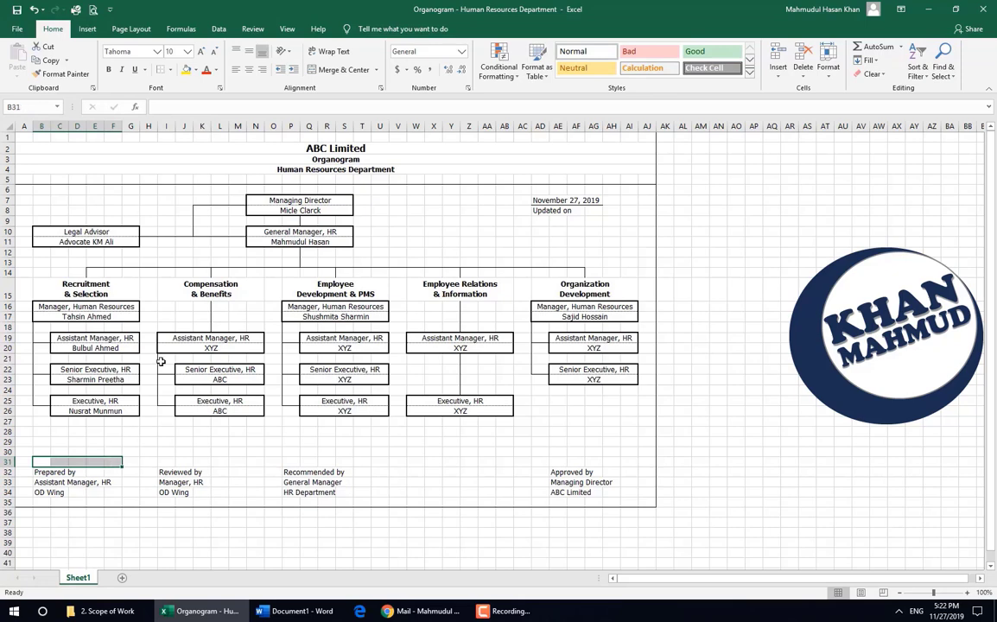
{"action": "left_click", "coordinate": [170, 70]}
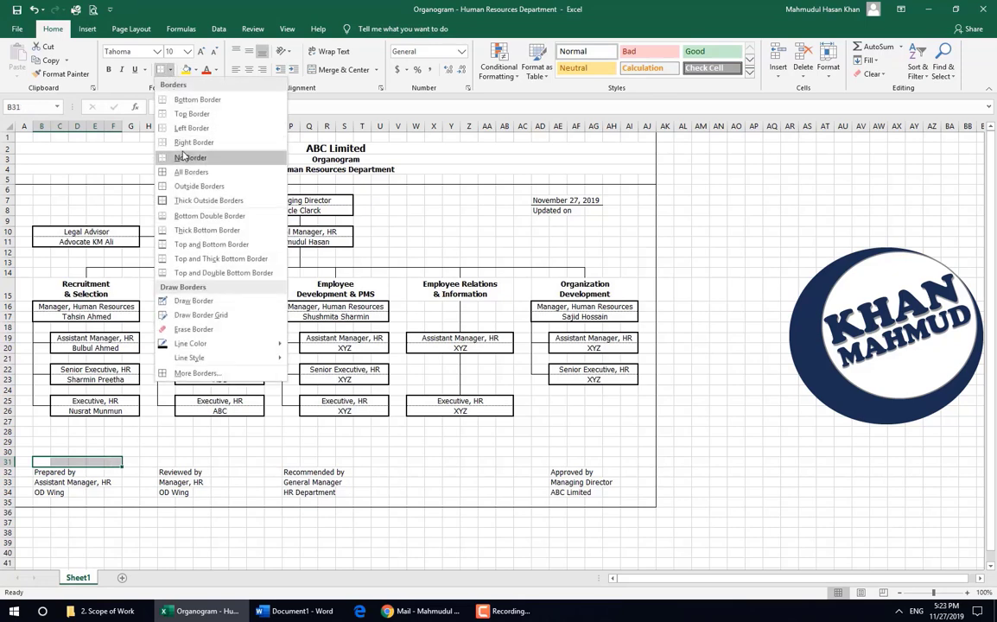
{"action": "left_click", "coordinate": [184, 100]}
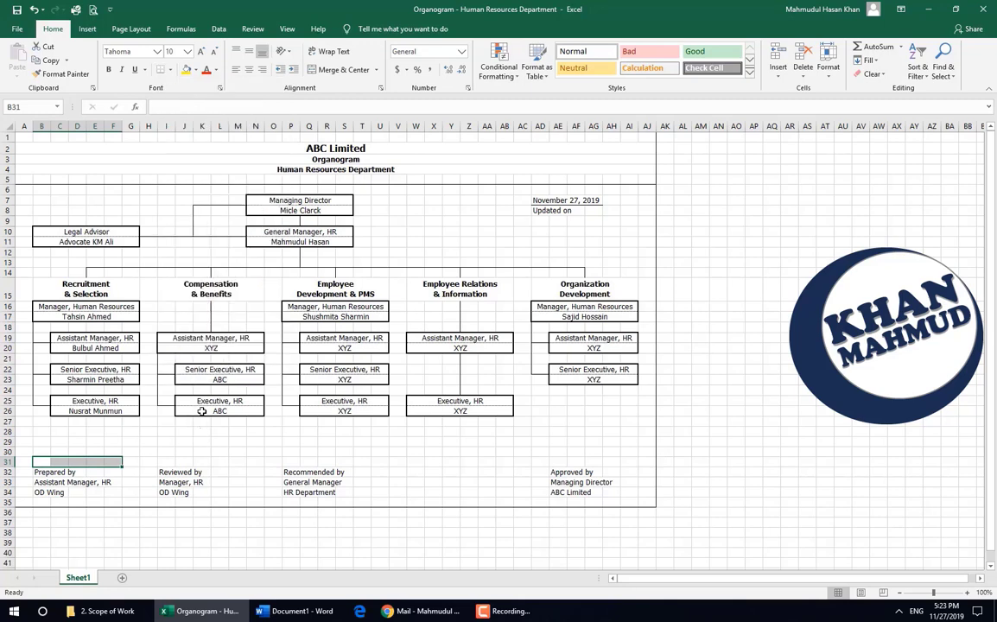
Copy the signature line to I31:M31 with Format Painter and move the Reviewed by block right
{"action": "left_click", "coordinate": [60, 73]}
{"action": "left_click", "coordinate": [166, 462]}
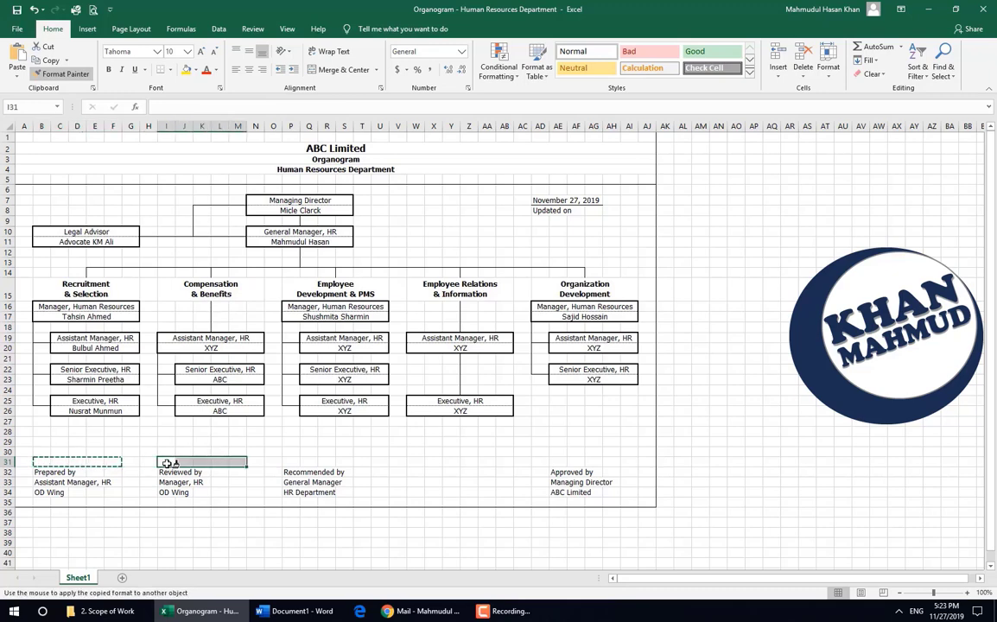
{"action": "left_click", "coordinate": [61, 73]}
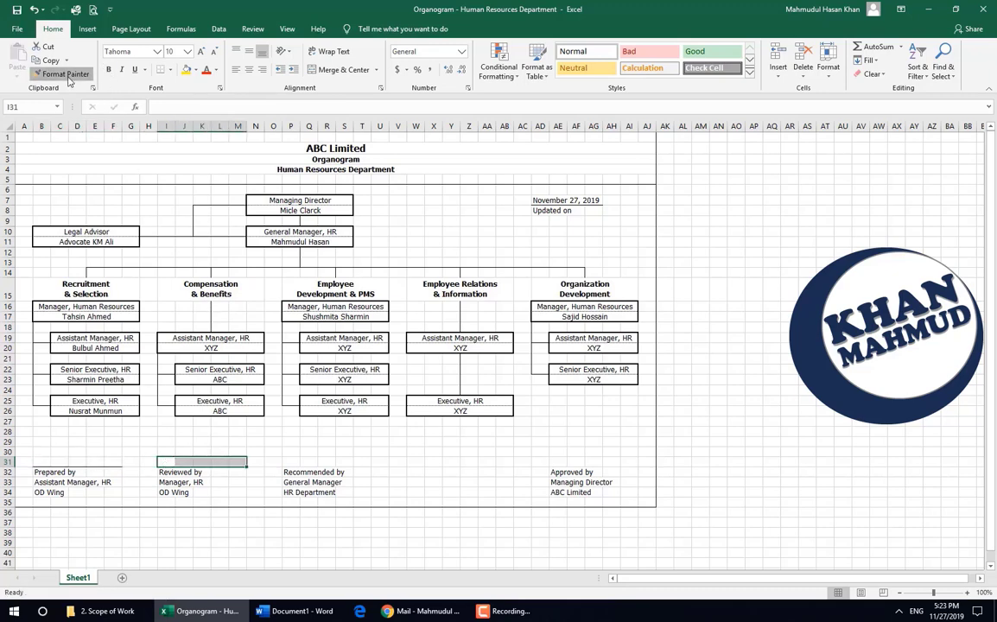
{"action": "mouse_move", "coordinate": [167, 462]}
{"action": "left_mouse_down"}
{"action": "mouse_move", "coordinate": [240, 492]}
{"action": "mouse_move", "coordinate": [292, 486]}
{"action": "left_mouse_up"}
{"action": "left_click", "coordinate": [326, 533]}
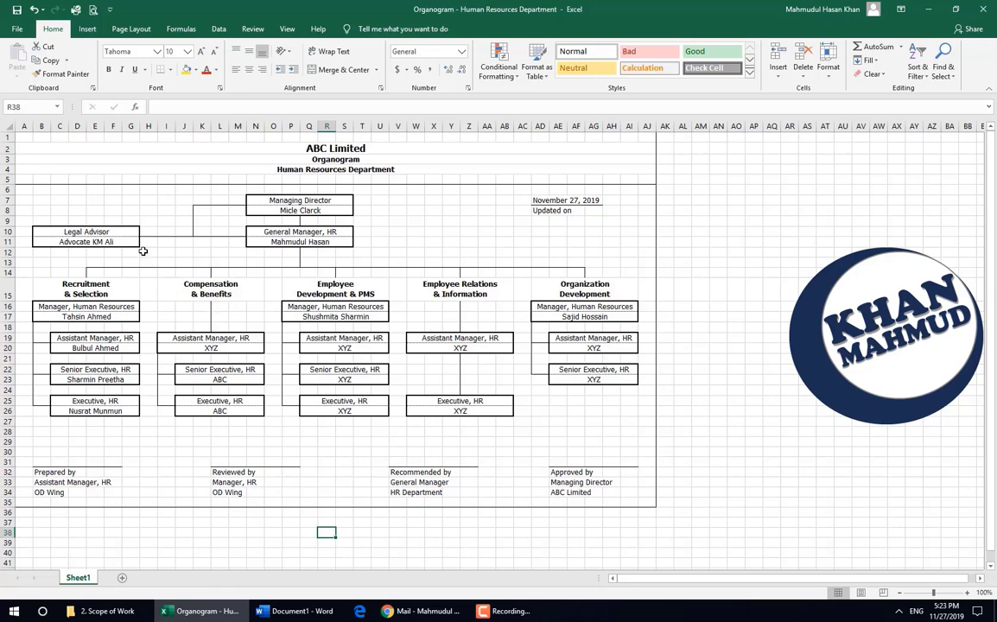
Switch the page orientation to landscape
{"action": "left_click", "coordinate": [121, 29]}
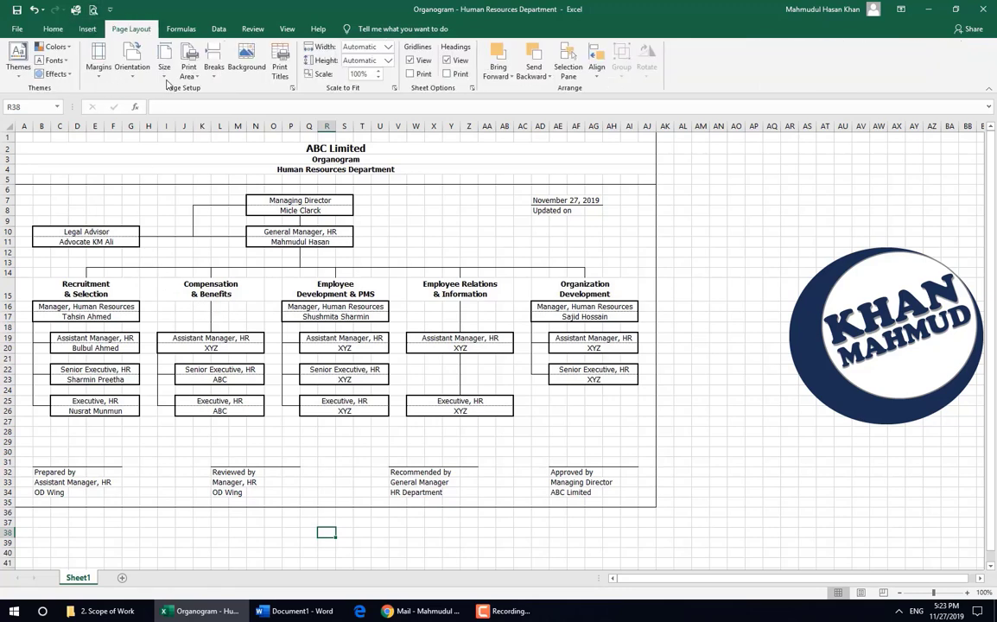
{"action": "left_click", "coordinate": [132, 70]}
{"action": "left_click", "coordinate": [149, 121]}
Narrow every column so the chart fits one page, verifying it in print preview
{"action": "left_click", "coordinate": [7, 127]}
{"action": "left_click_drag", "start_coordinate": [86, 127], "coordinate": [79, 127]}
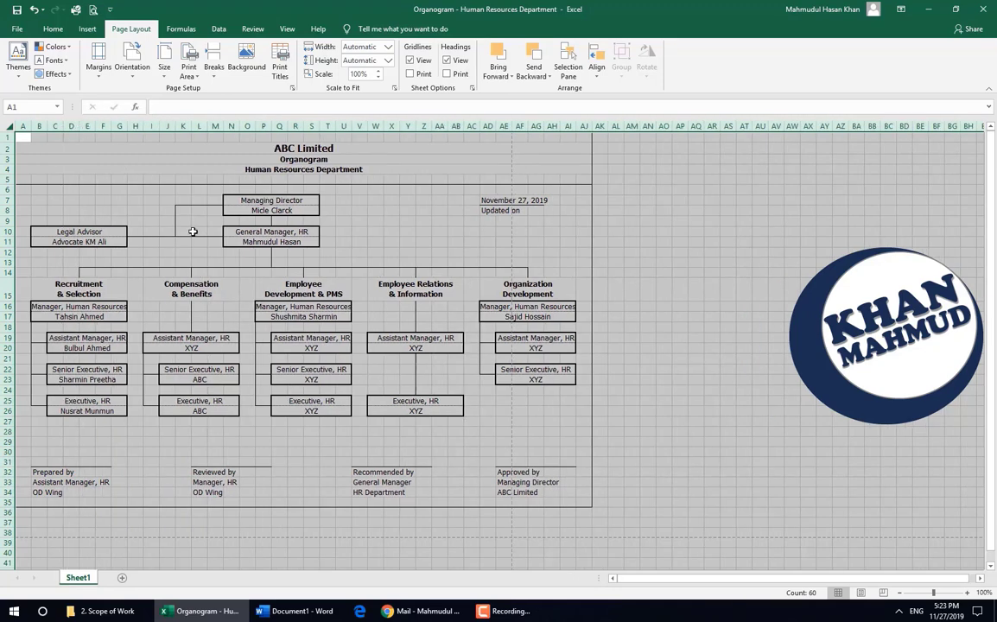
{"action": "left_click", "coordinate": [130, 150]}
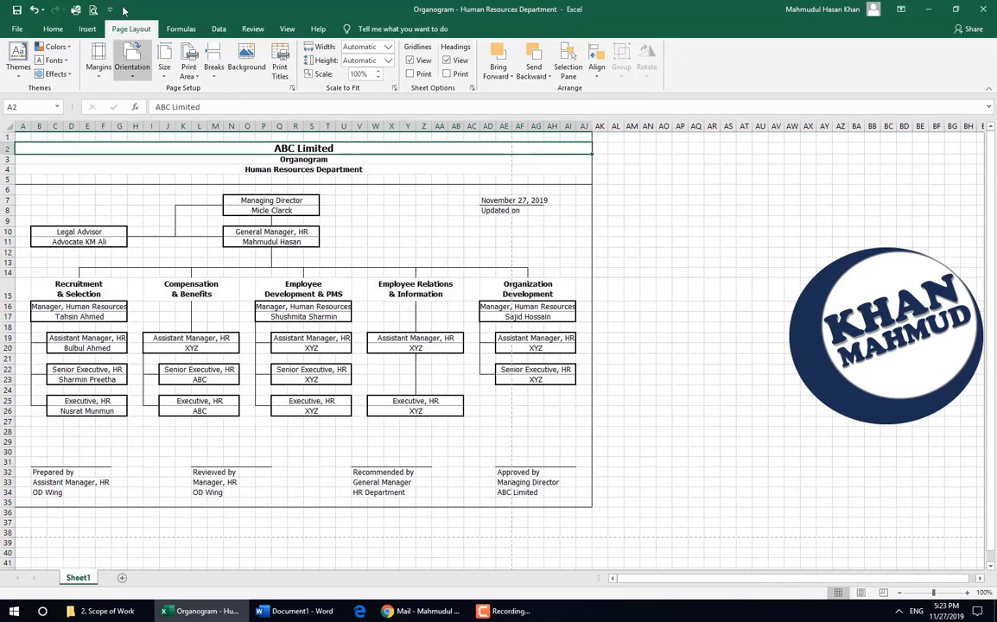
{"action": "left_click", "coordinate": [93, 9]}
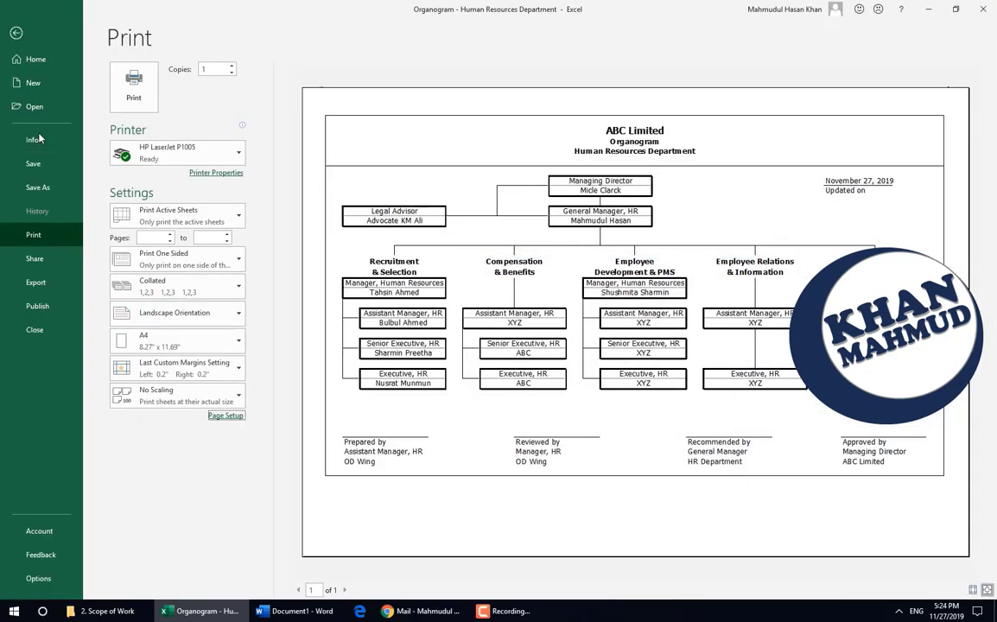
{"action": "left_click", "coordinate": [14, 35]}
{"action": "scroll", "coordinate": [335, 430], "scroll_direction": "up", "scroll_amount": 1}
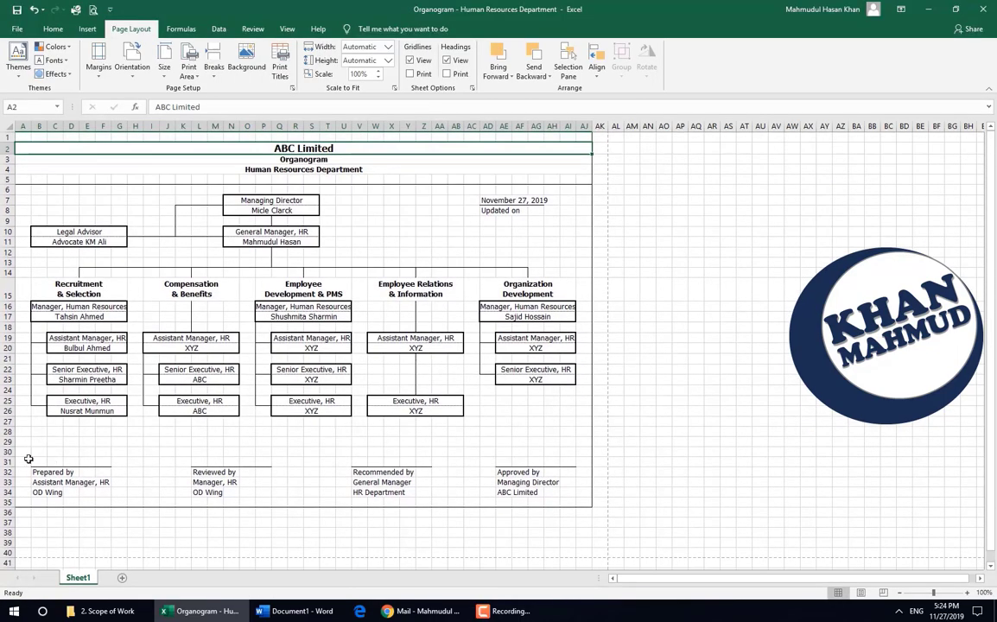
{"action": "left_click", "coordinate": [7, 441]}
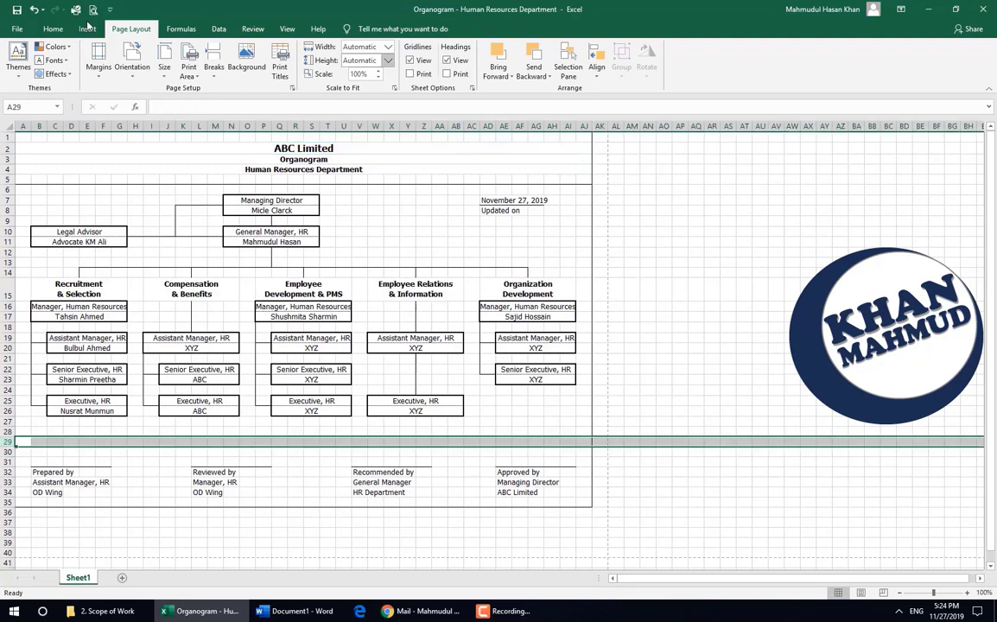
Insert four blank rows at row 29, above the signatures
{"action": "left_click", "coordinate": [52, 31]}
{"action": "left_click", "coordinate": [776, 54]}
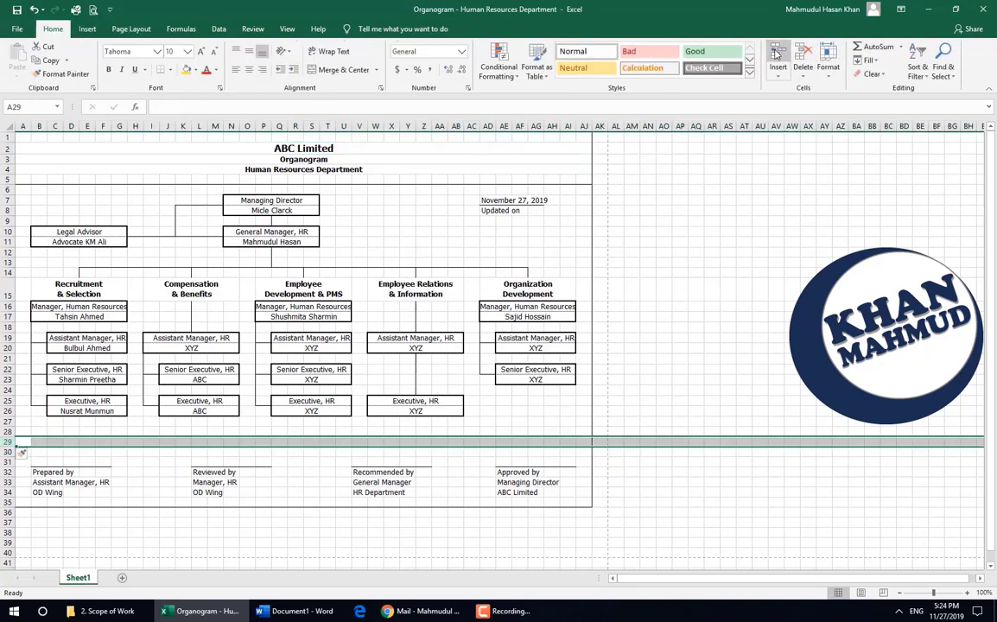
{"action": "left_click", "coordinate": [777, 54]}
{"action": "left_click", "coordinate": [777, 54]}
{"action": "left_click", "coordinate": [776, 54]}
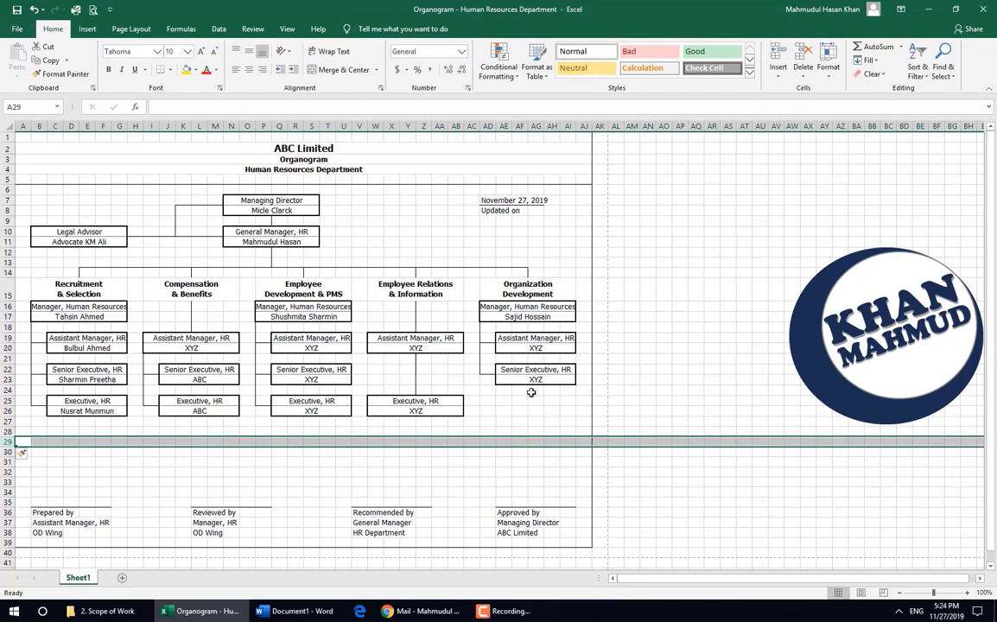
Type the 'Manpower Information' heading in T29 and a 'Total Manpower' label
{"action": "left_click", "coordinate": [329, 432]}
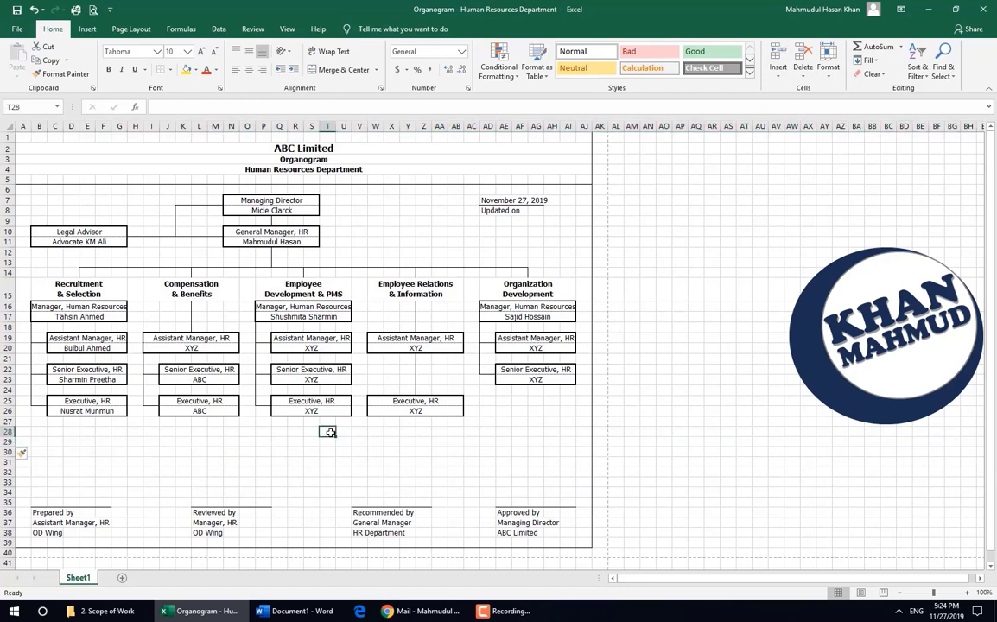
{"action": "left_click", "coordinate": [333, 442]}
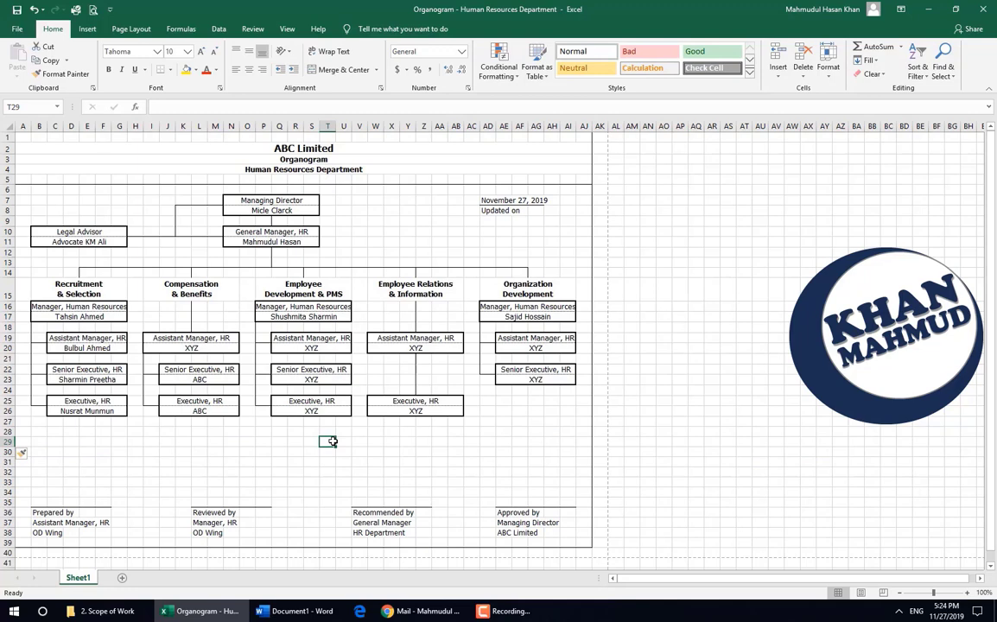
{"action": "type", "text": "M"}
{"action": "type", "text": "anpower"}
{"action": "type", "text": " Informa"}
{"action": "type", "text": "tion"}
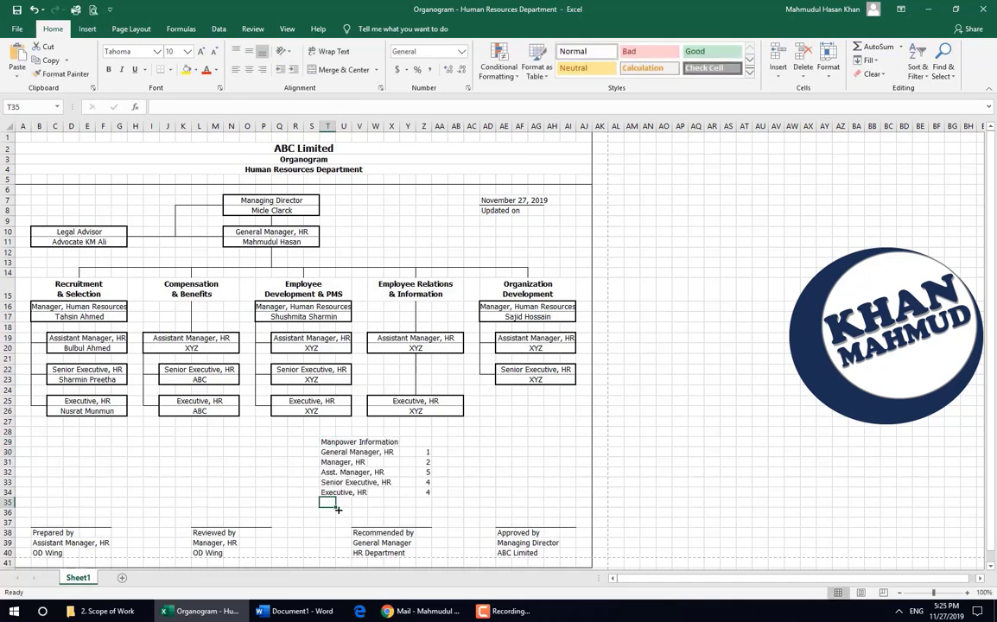
{"action": "type", "text": "Total"}
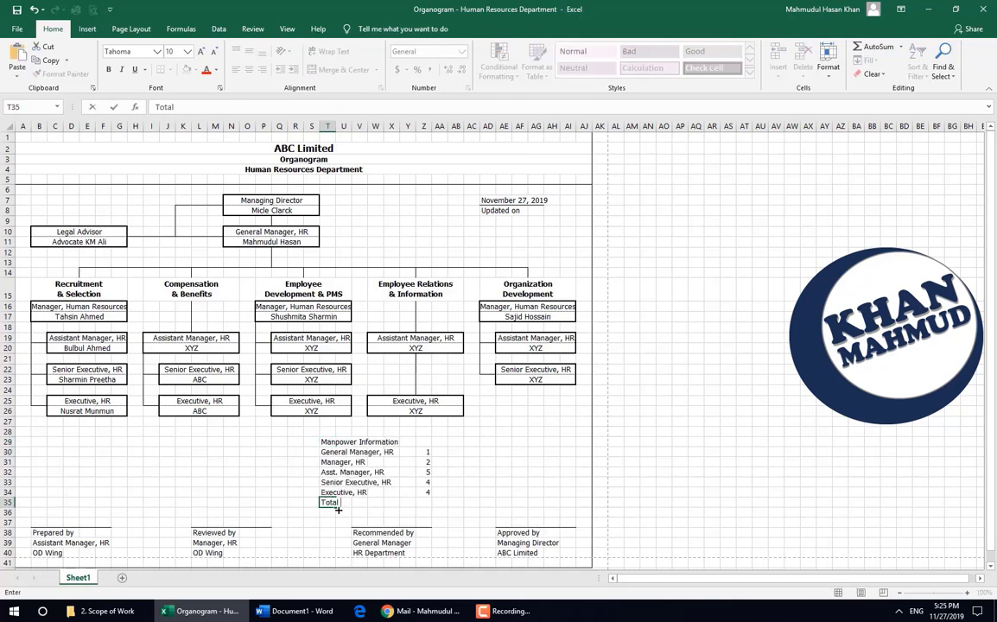
{"action": "type", "text": " Manpower"}
AutoSum the role counts Z30:Z34 into Z35, then bold T35:Z35 with Top and Double Bottom Border
{"action": "left_click_drag", "start_coordinate": [428, 453], "coordinate": [425, 495]}
{"action": "left_click", "coordinate": [874, 46]}
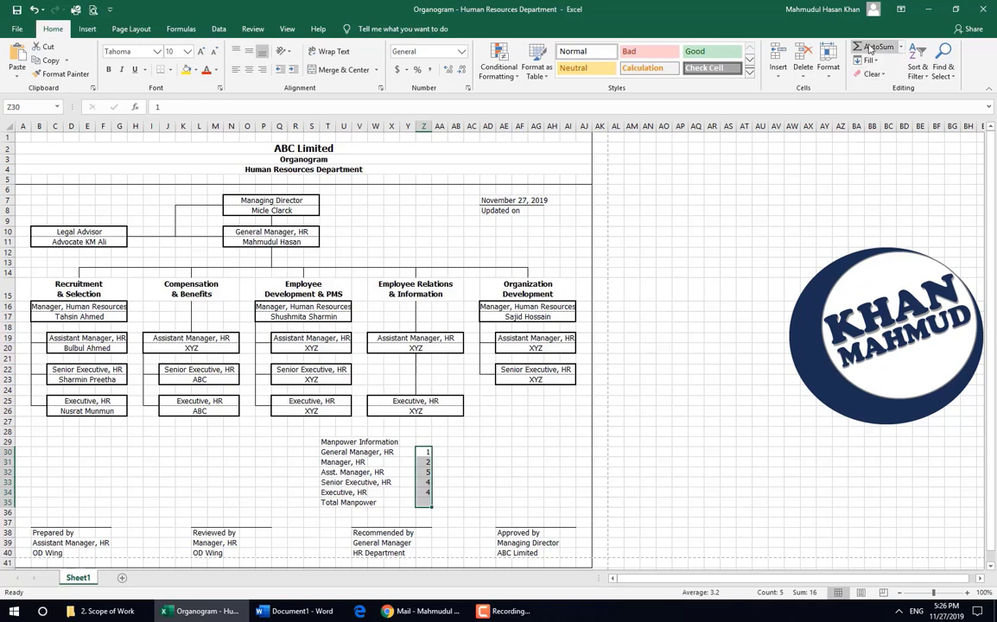
{"action": "left_click_drag", "start_coordinate": [326, 502], "coordinate": [427, 502]}
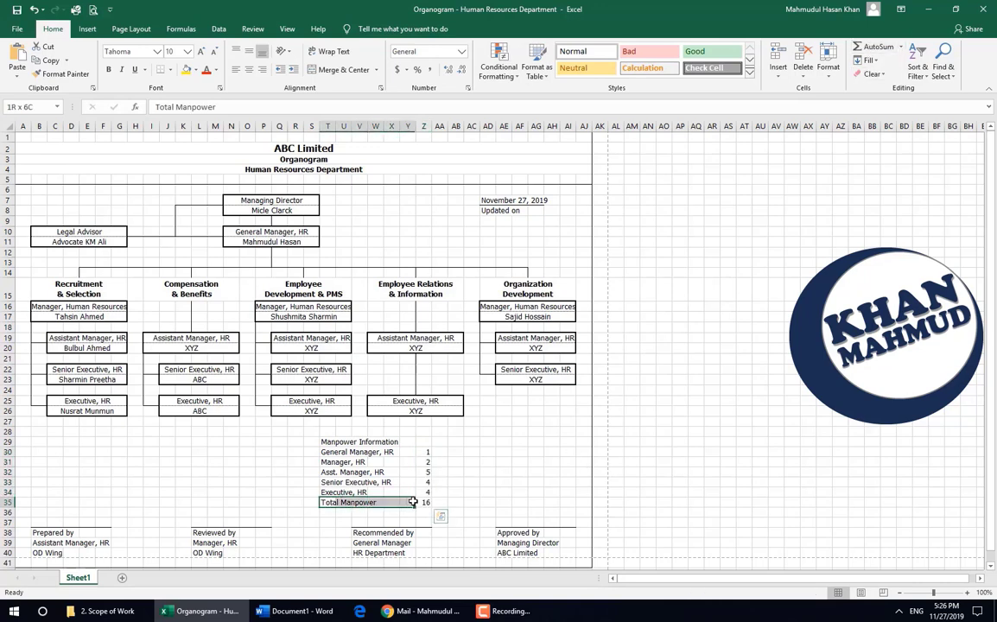
{"action": "left_click", "coordinate": [108, 69]}
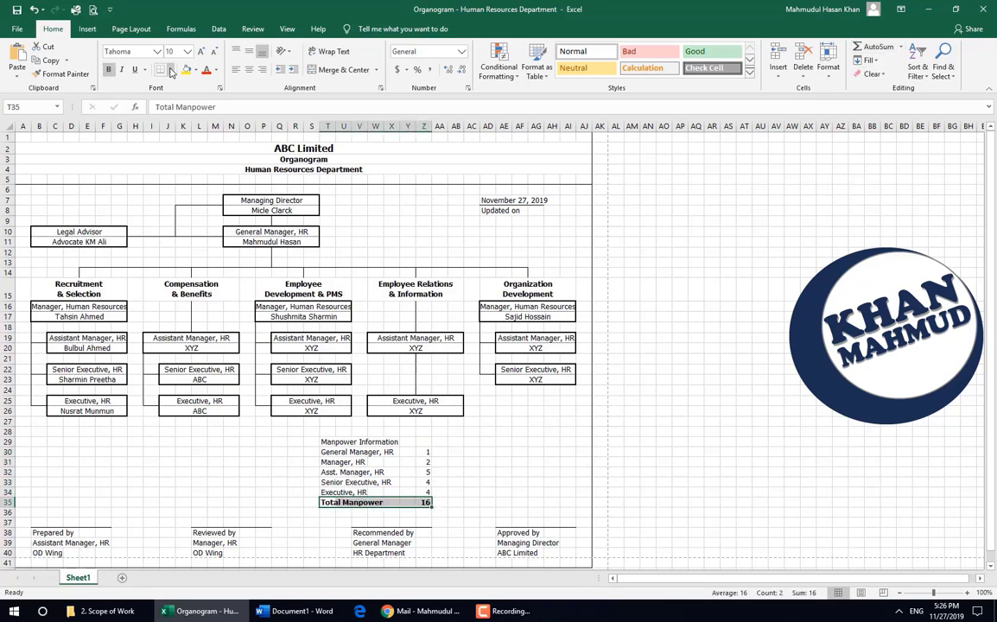
{"action": "left_click", "coordinate": [170, 69]}
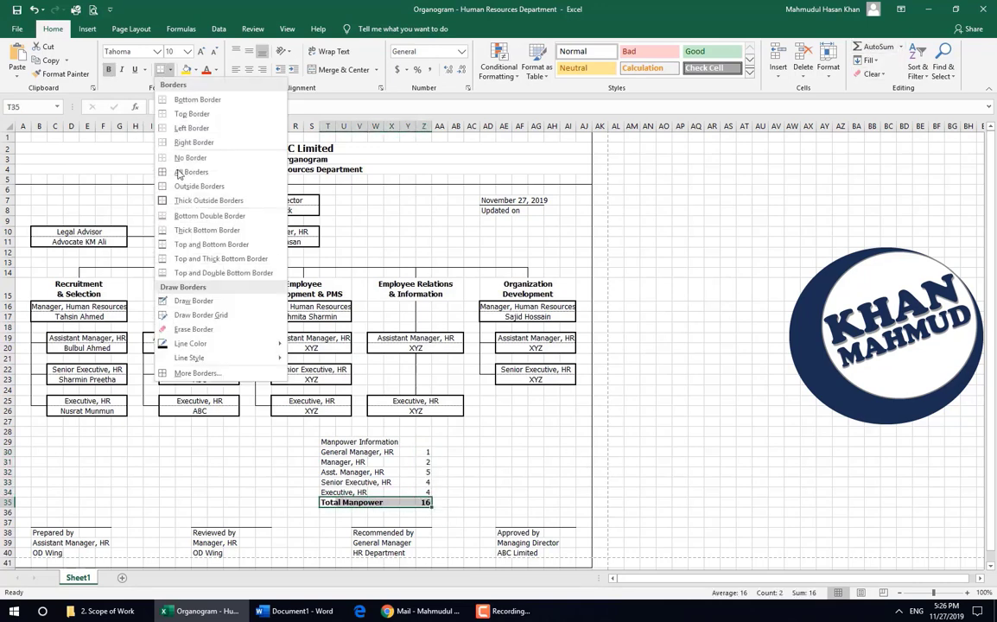
{"action": "left_click", "coordinate": [212, 272]}
Bold the Manpower Information heading and give row T29:Z29 a bottom border
{"action": "left_click", "coordinate": [326, 441]}
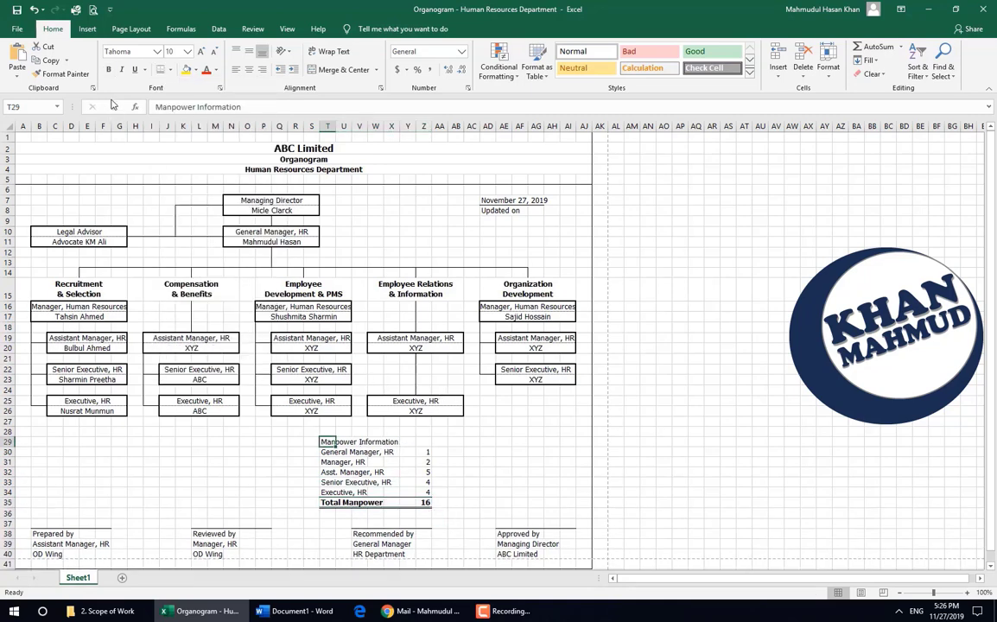
{"action": "left_click", "coordinate": [108, 69]}
{"action": "left_click_drag", "start_coordinate": [328, 446], "coordinate": [428, 443]}
{"action": "left_click", "coordinate": [170, 70]}
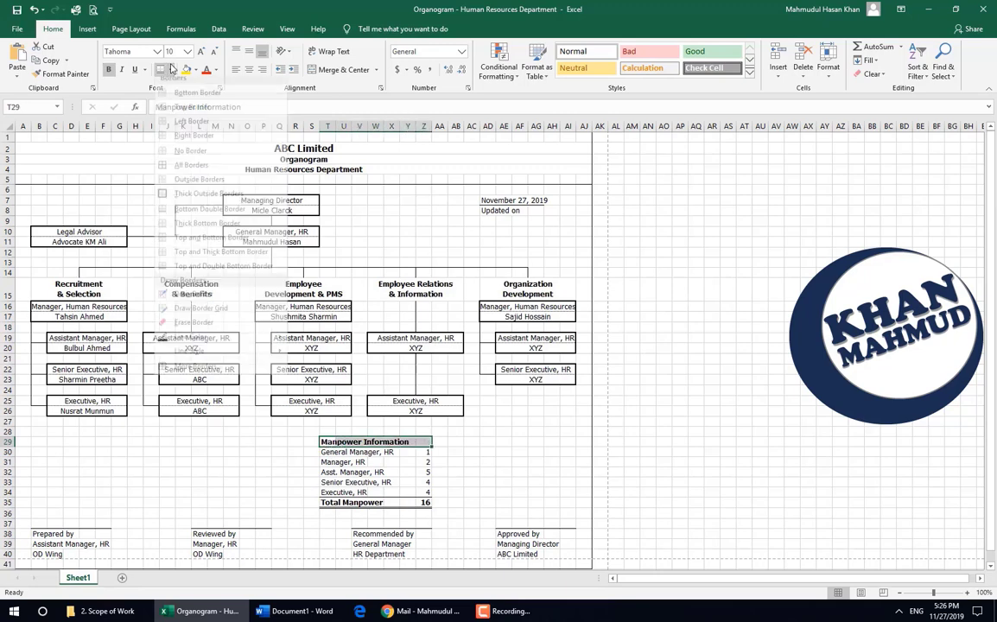
{"action": "left_click", "coordinate": [176, 104]}
{"action": "left_click", "coordinate": [552, 399]}
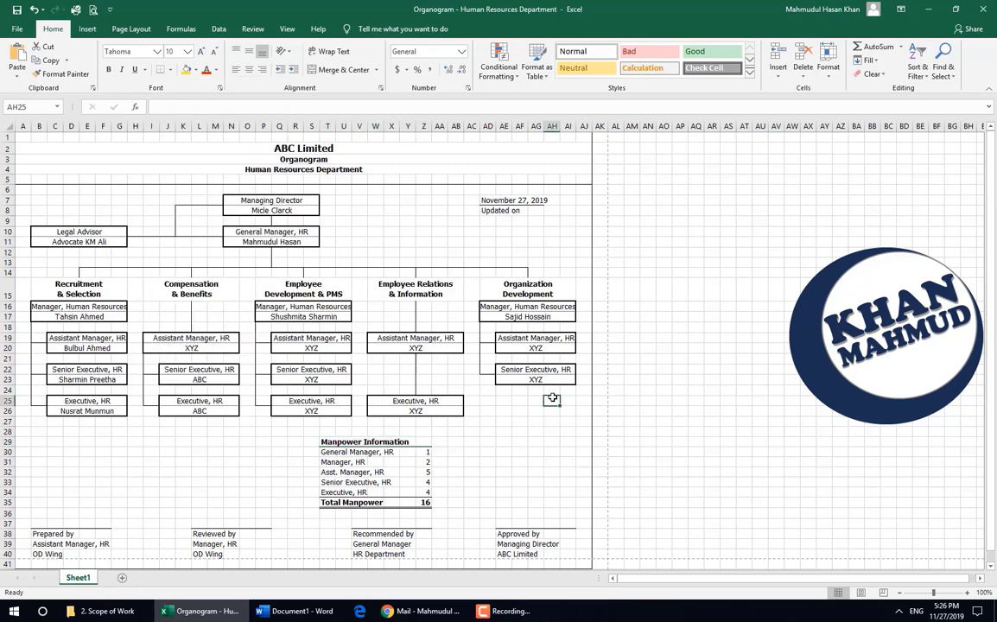